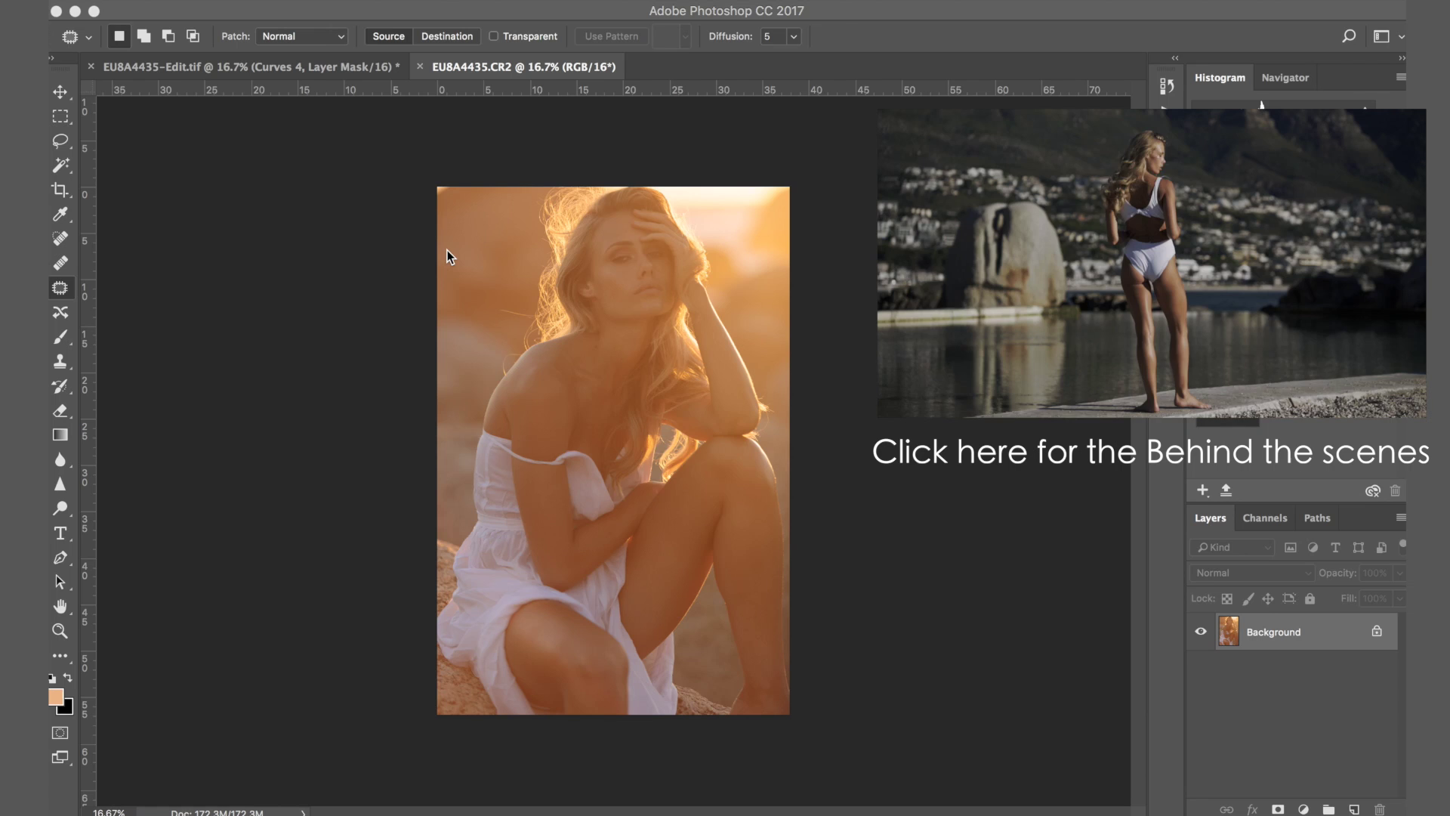
Examine the unedited EU8A4435.CR2 portrait, both as a whole and closer around the head and shoulders
{"action": "left_click", "coordinate": [349, 262]}
{"action": "key", "text": "super+0"}
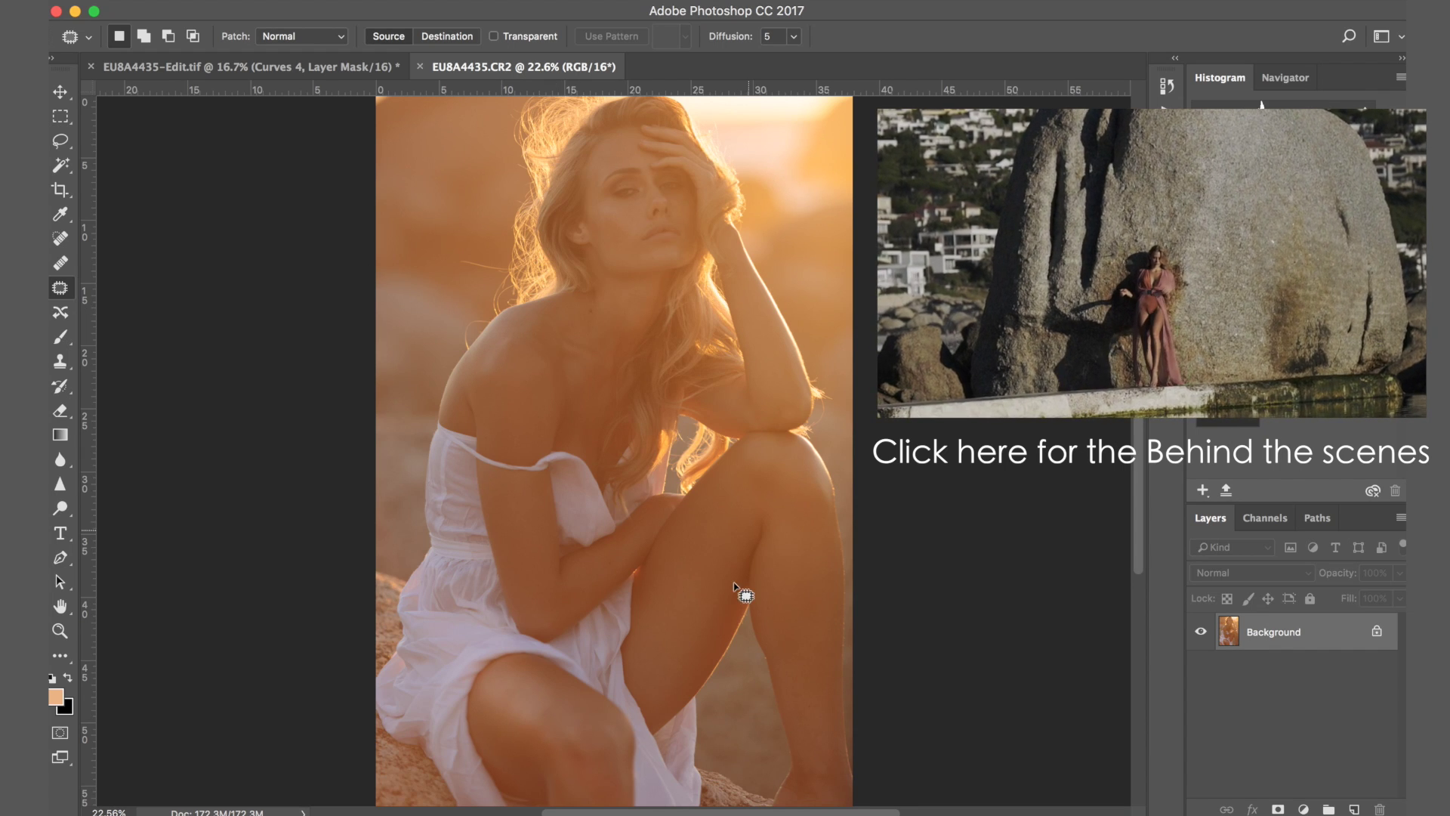
{"action": "scroll", "coordinate": [661, 357], "scroll_direction": "up", "scroll_amount": 2}
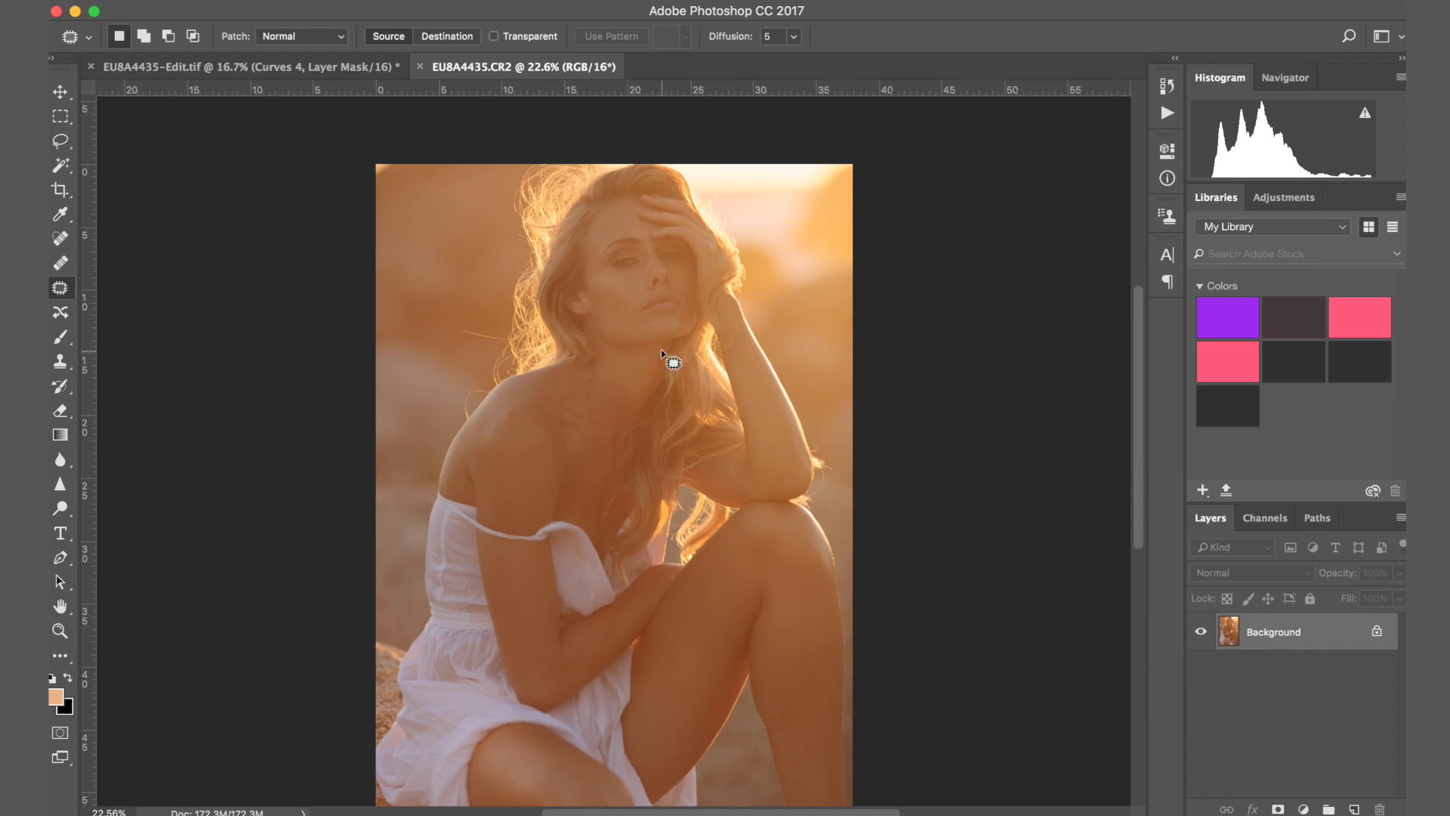
{"action": "key", "text": "super+equal"}
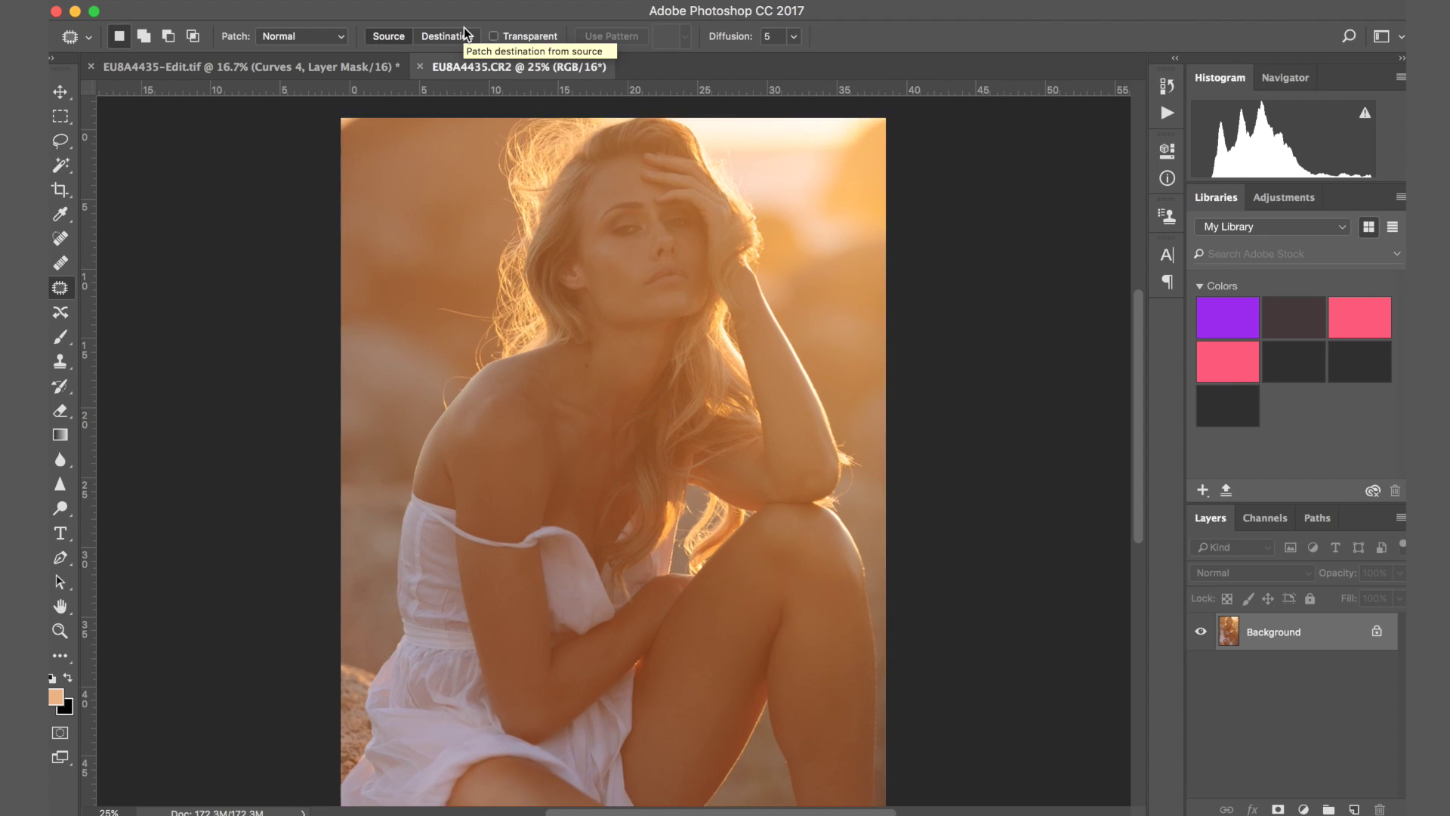
{"action": "key", "text": "super+equal"}
{"action": "scroll", "coordinate": [668, 306], "scroll_direction": "up", "scroll_amount": 3}
{"action": "scroll", "coordinate": [668, 306], "scroll_direction": "left", "scroll_amount": 1}
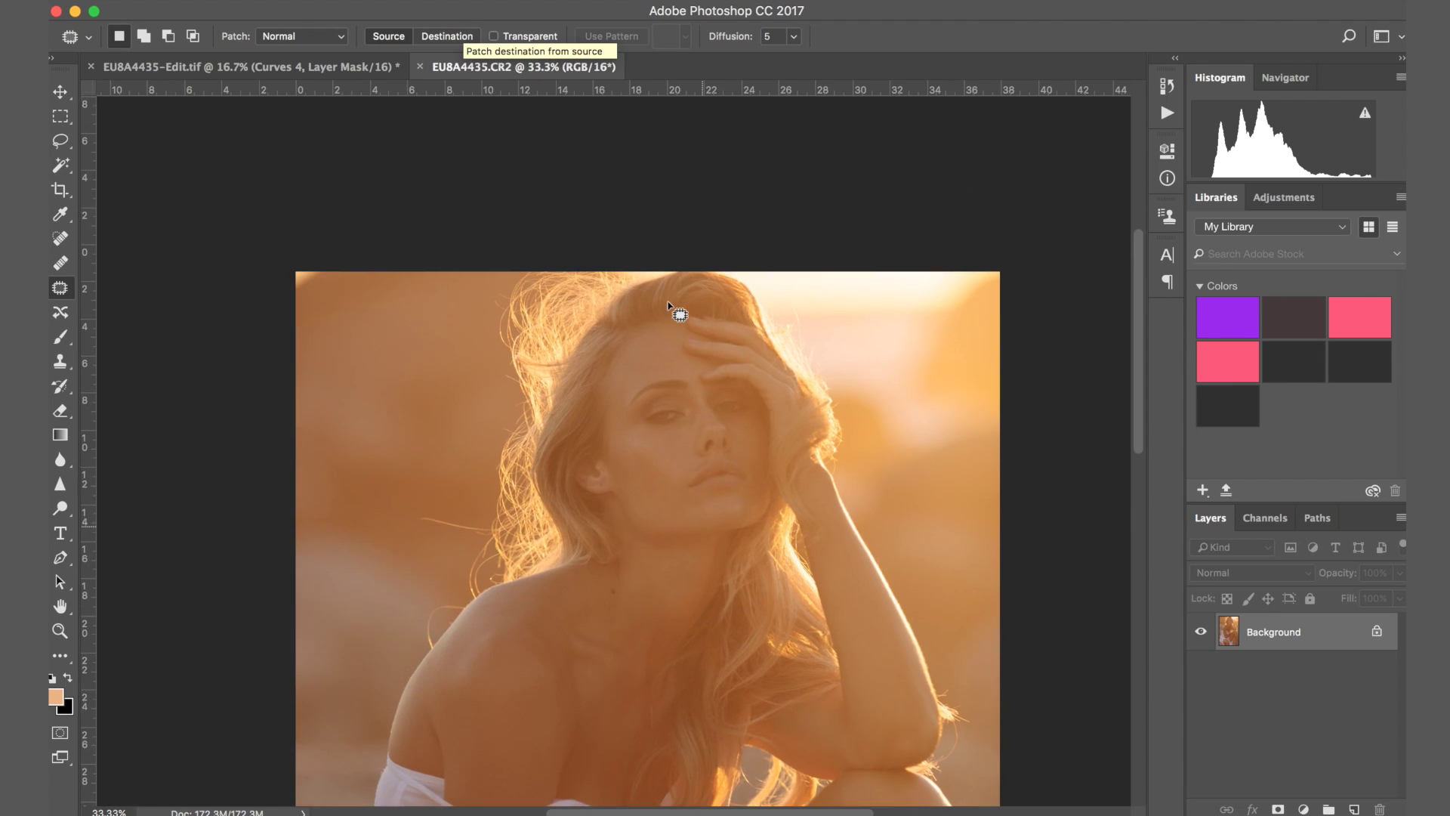
{"action": "key", "text": "super+minus"}
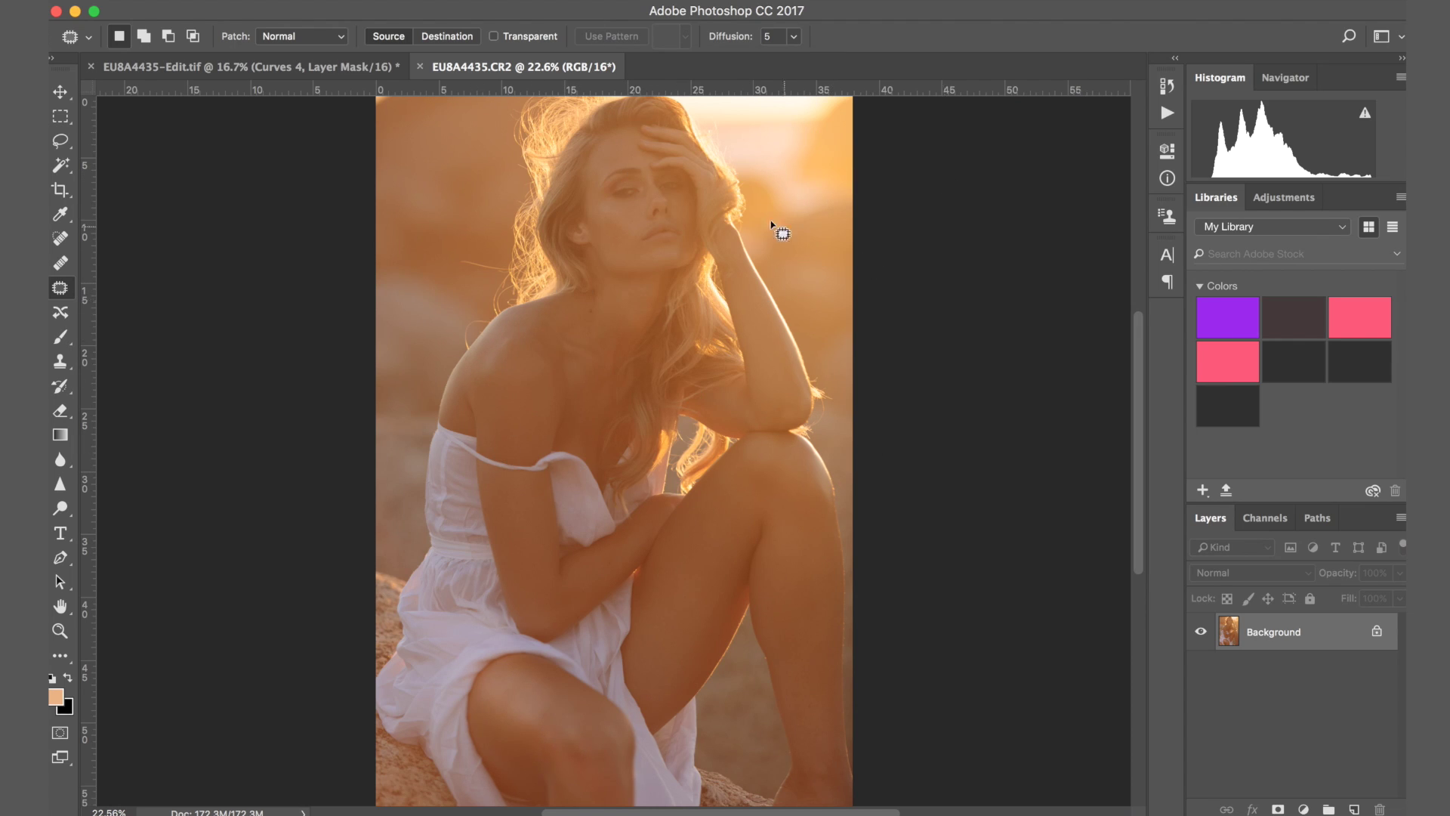
Float the EU8A4435-Edit.tif document, dock it again behind EU8A4435.CR2, and return to the raw photo
{"action": "left_click", "coordinate": [296, 64]}
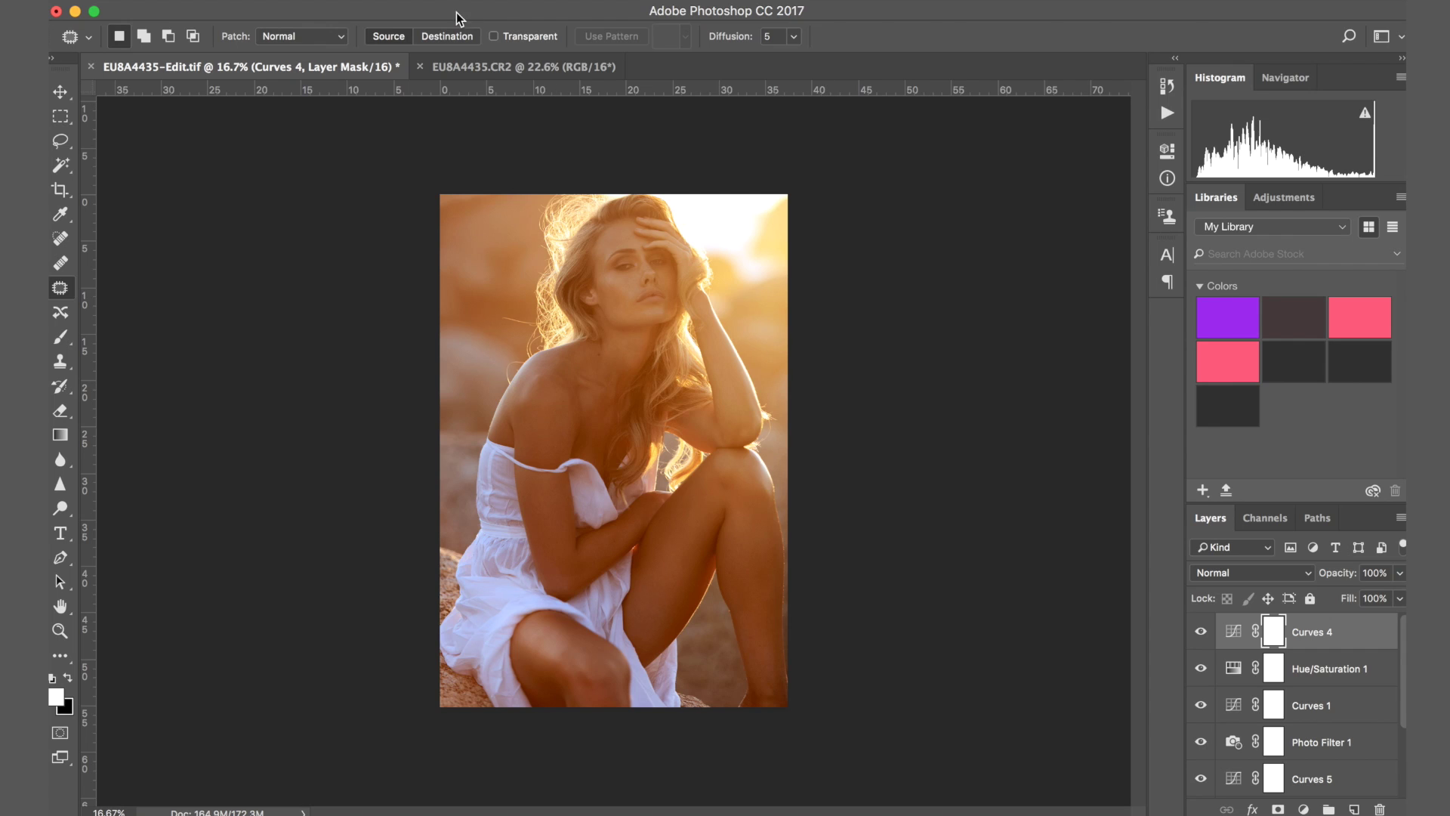
{"action": "left_click_drag", "start_coordinate": [326, 68], "coordinate": [274, 136]}
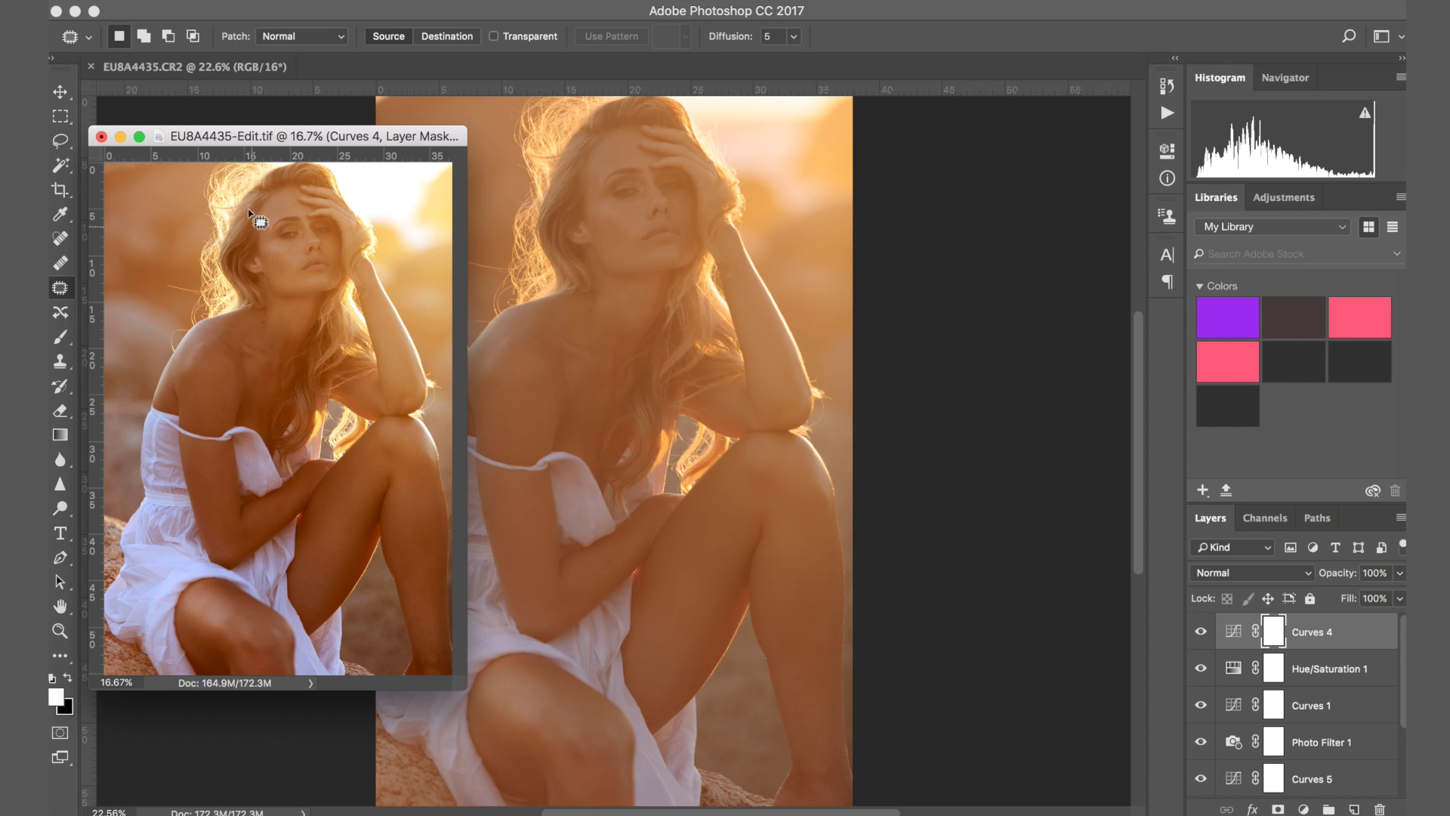
{"action": "left_click_drag", "start_coordinate": [239, 133], "coordinate": [368, 65]}
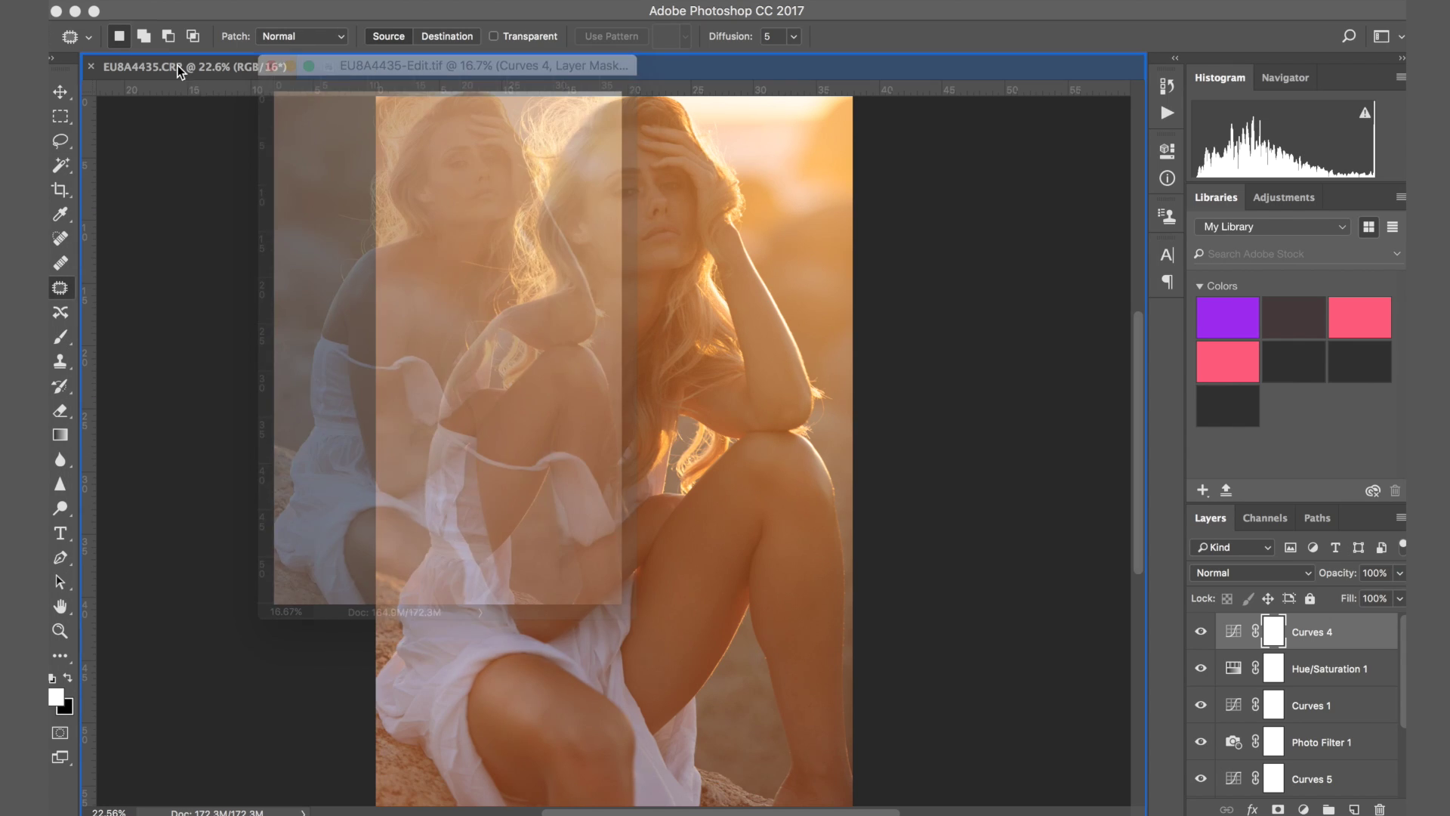
{"action": "left_click_drag", "start_coordinate": [178, 64], "coordinate": [169, 65]}
{"action": "left_click", "coordinate": [169, 65]}
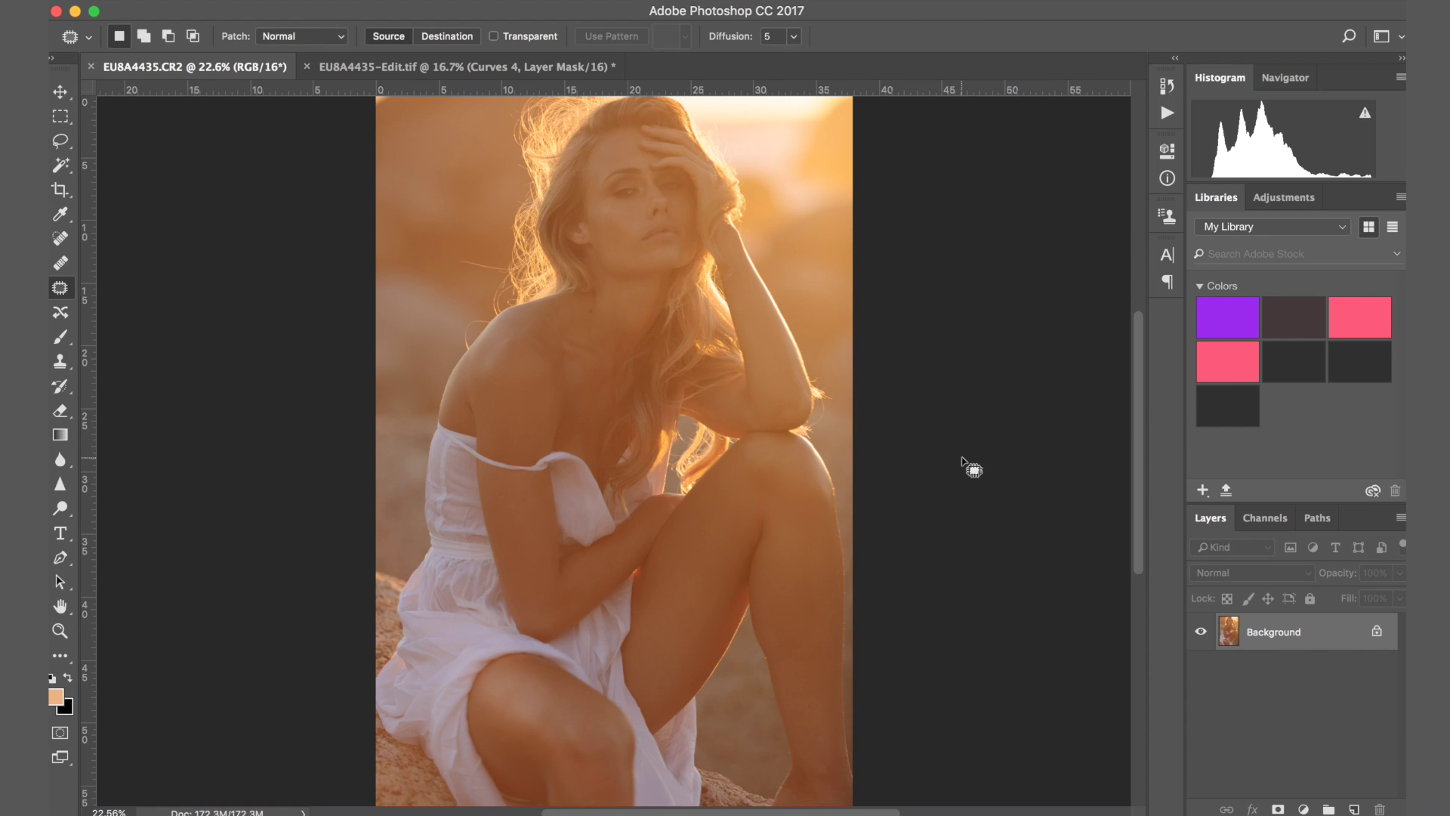
Inspect the model's skin, hair and face at up to 100% magnification, and return to the full-photo view
{"action": "key", "text": "super+plus"}
{"action": "key", "text": "super+plus"}
{"action": "key", "text": "super+plus"}
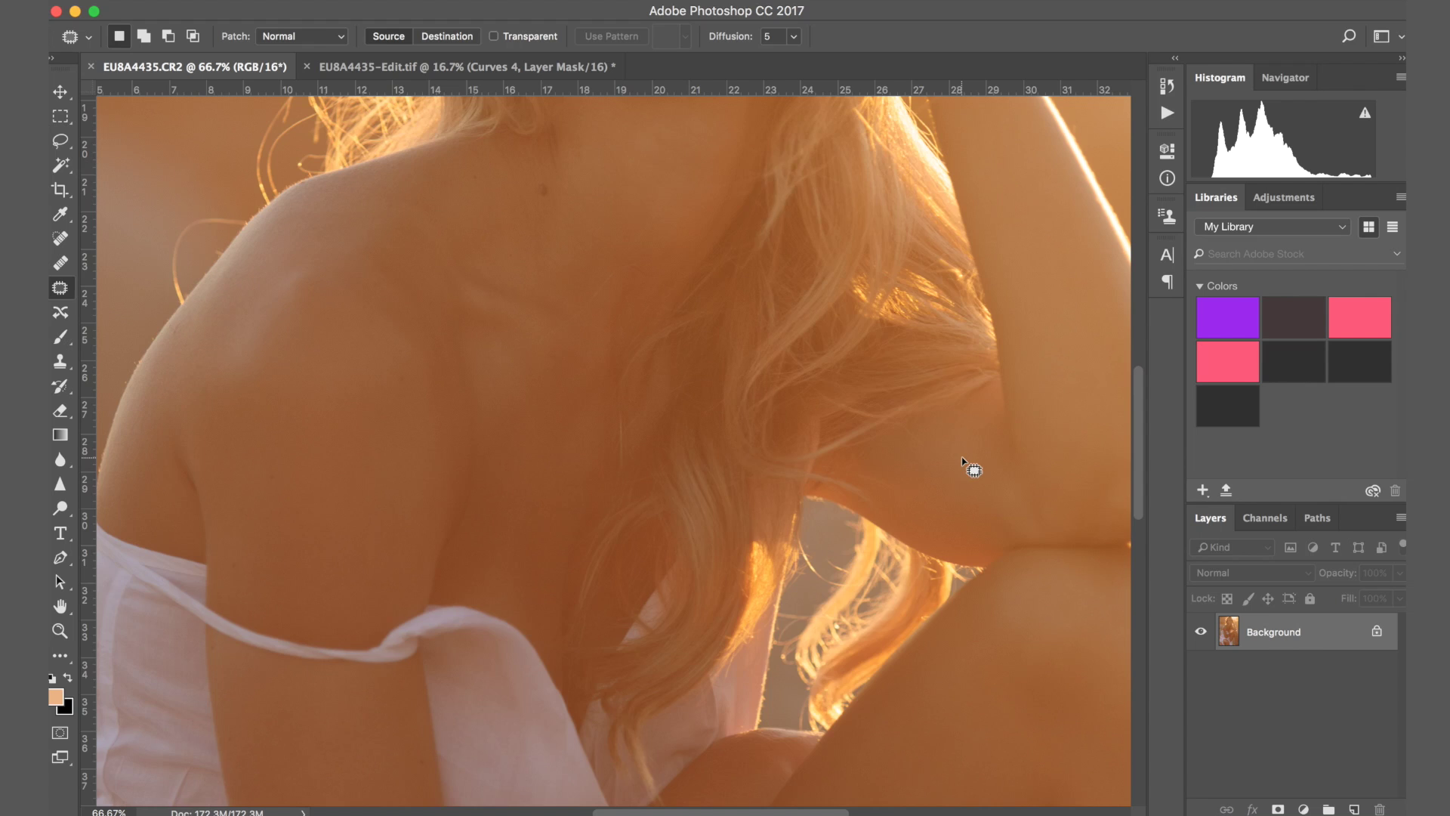
{"action": "scroll", "coordinate": [974, 470], "scroll_direction": "up", "scroll_amount": 10}
{"action": "scroll", "coordinate": [974, 470], "scroll_direction": "up", "scroll_amount": 20}
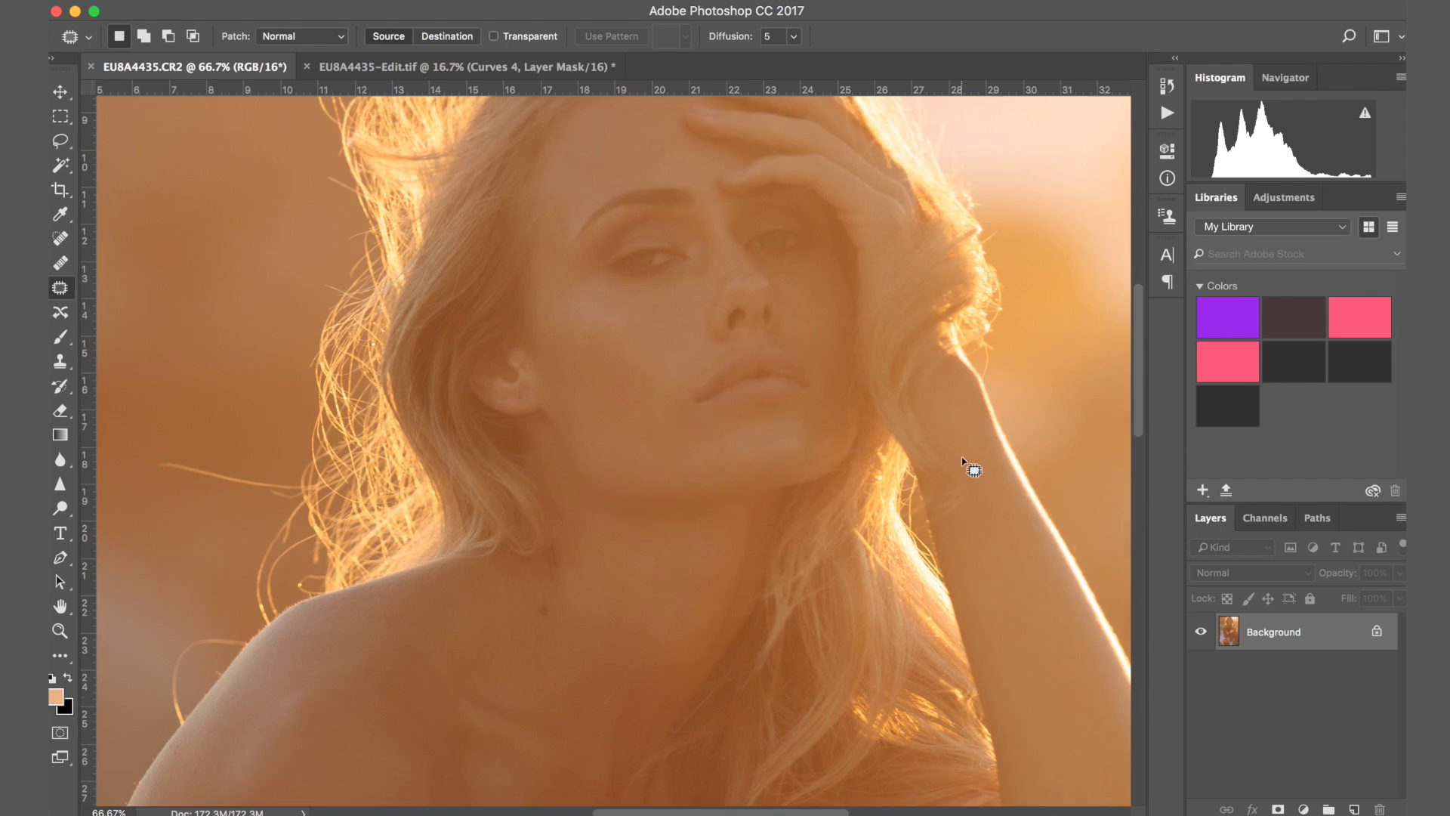
{"action": "scroll", "coordinate": [974, 470], "scroll_direction": "up", "scroll_amount": 5}
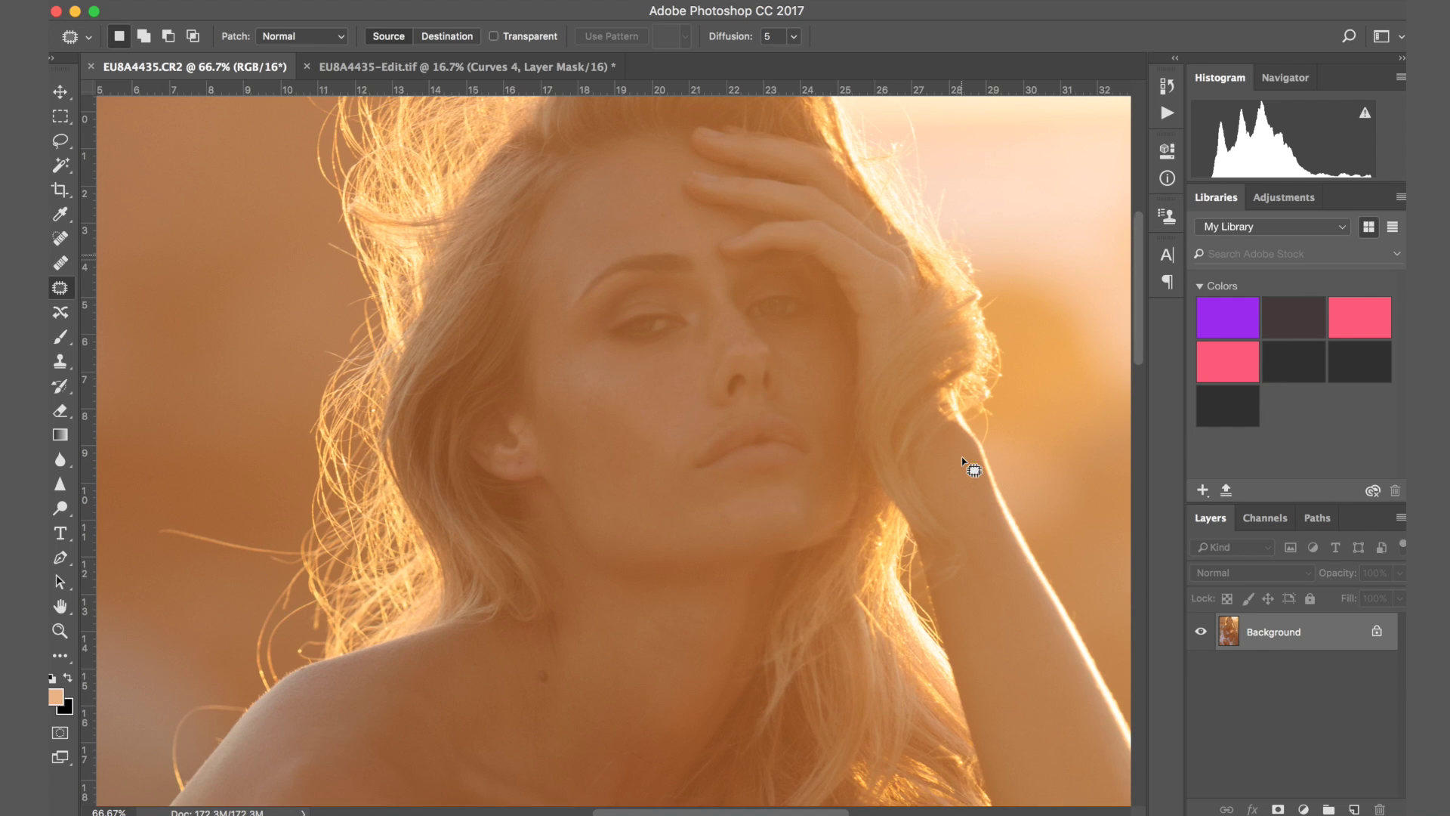
{"action": "key", "text": "super+plus"}
{"action": "scroll", "coordinate": [963, 464], "scroll_direction": "up", "scroll_amount": 3}
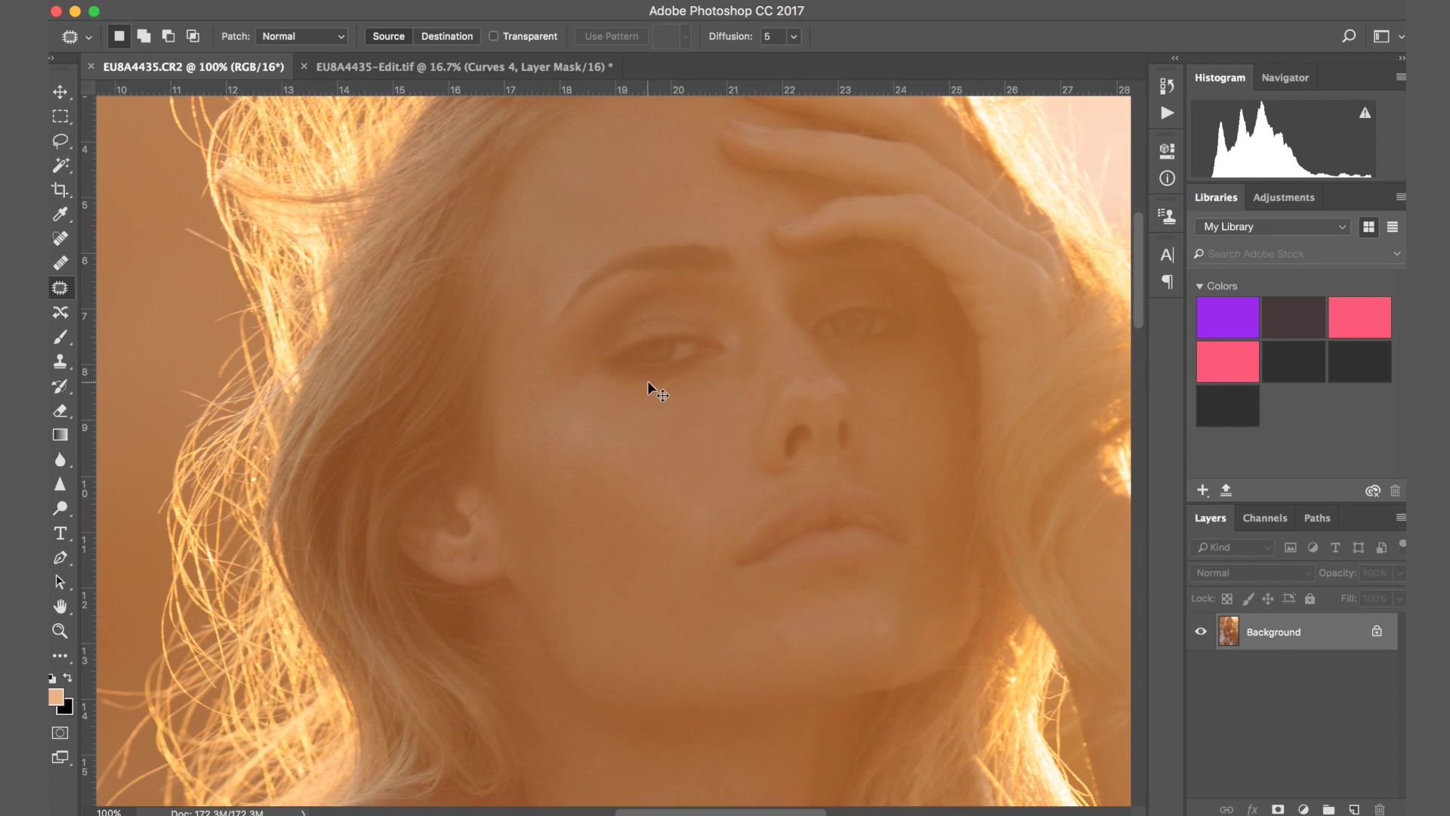
{"action": "key", "text": "super+0"}
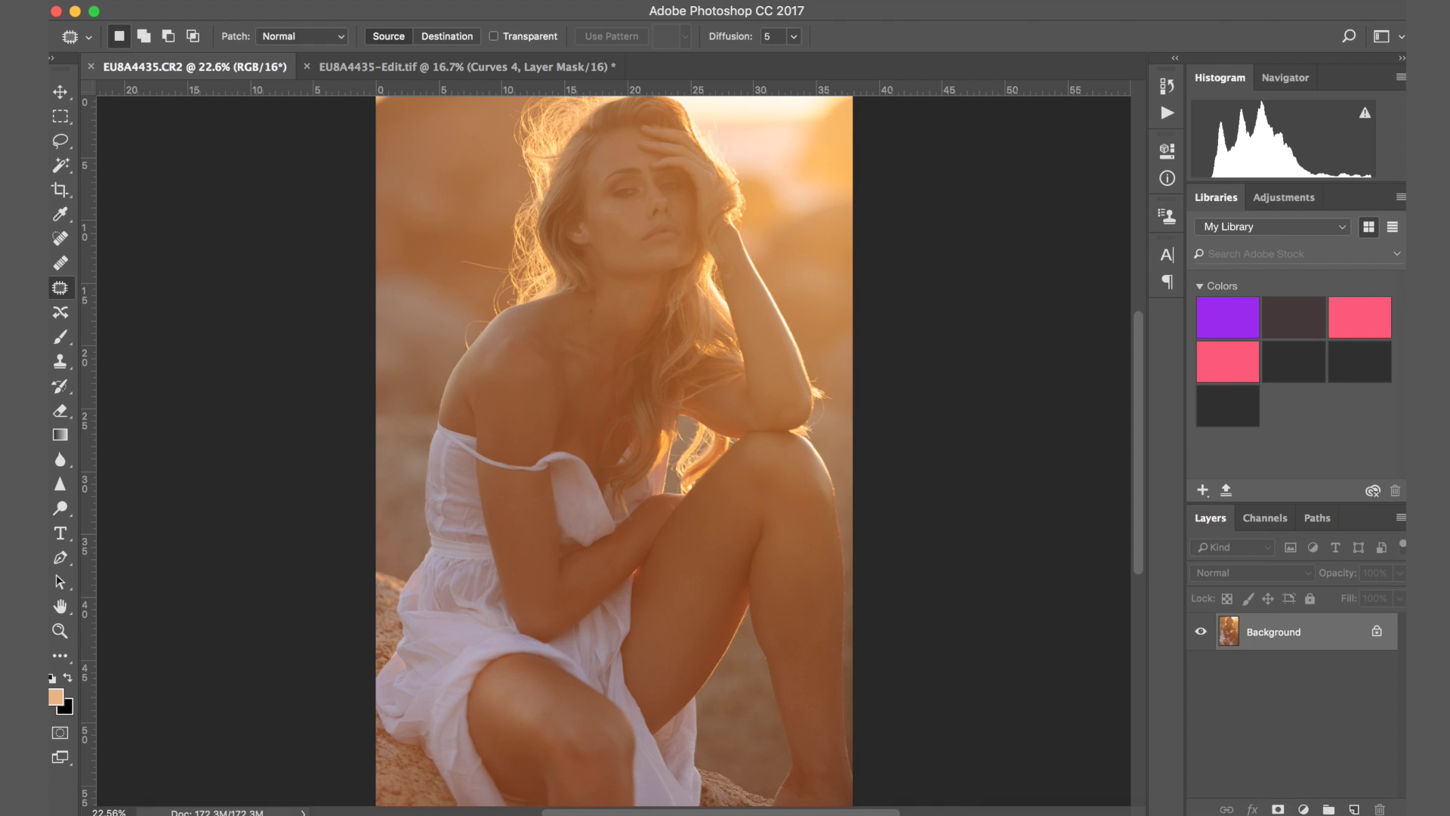
Add a Curves adjustment layer above the Background and set its RGB white point to input 228, output 255
{"action": "left_click", "coordinate": [1304, 809]}
{"action": "left_click", "coordinate": [1291, 543]}
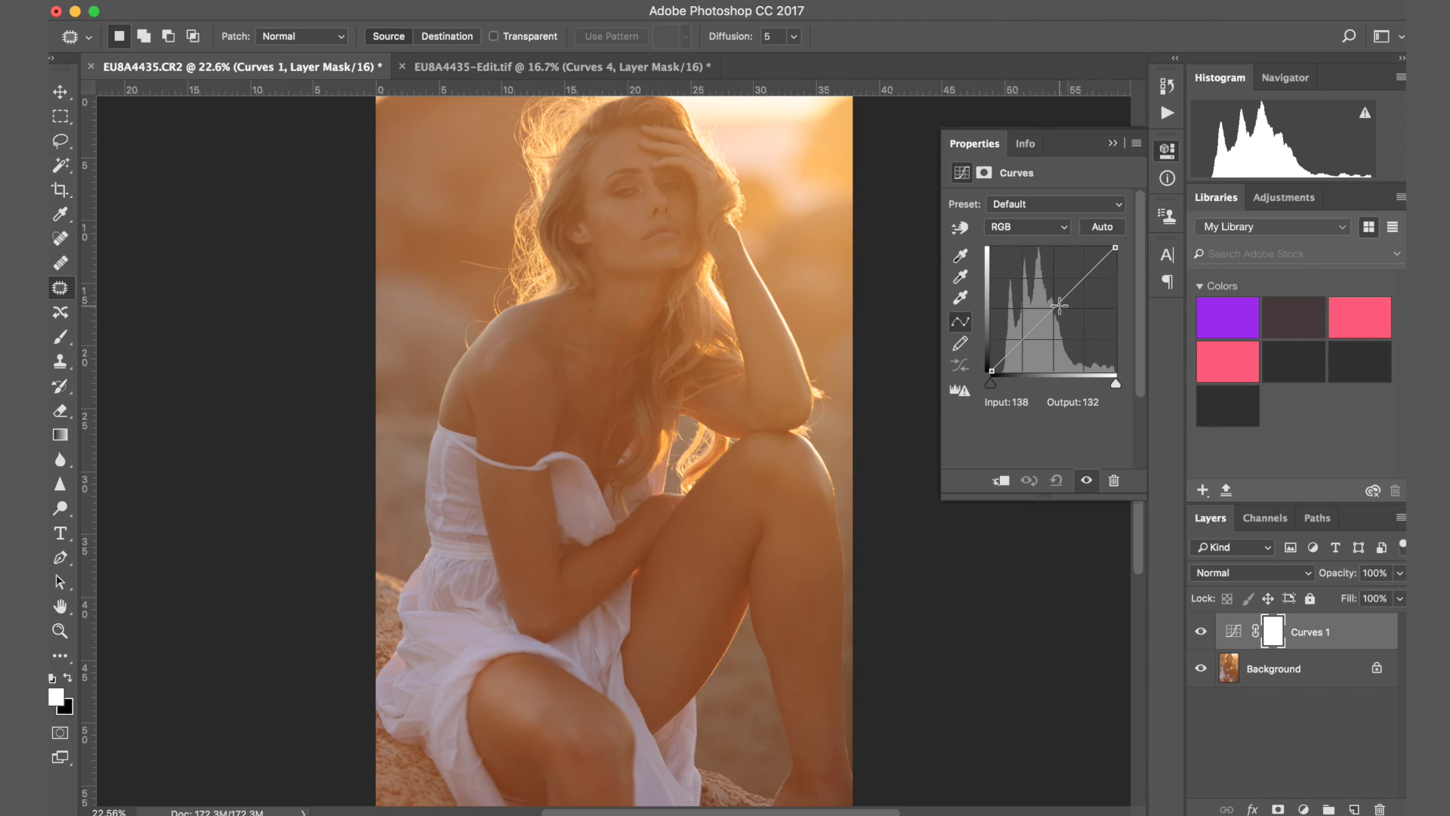
{"action": "left_click", "coordinate": [1114, 247]}
{"action": "left_click_drag", "start_coordinate": [1114, 247], "coordinate": [1102, 247]}
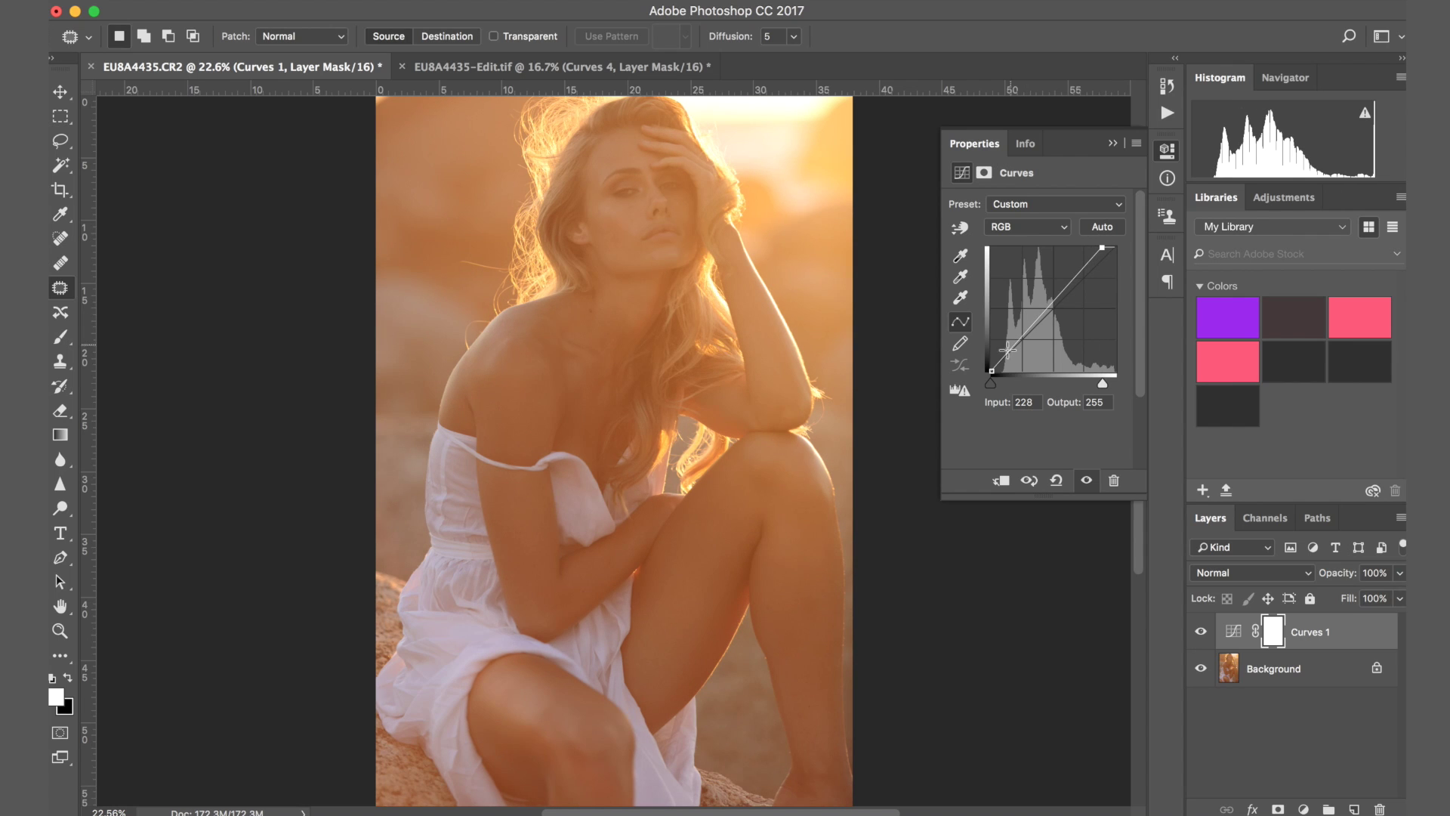
Set the RGB black point of the Curves 1 layer to input 14, output 0
{"action": "left_click_drag", "start_coordinate": [992, 371], "coordinate": [997, 373]}
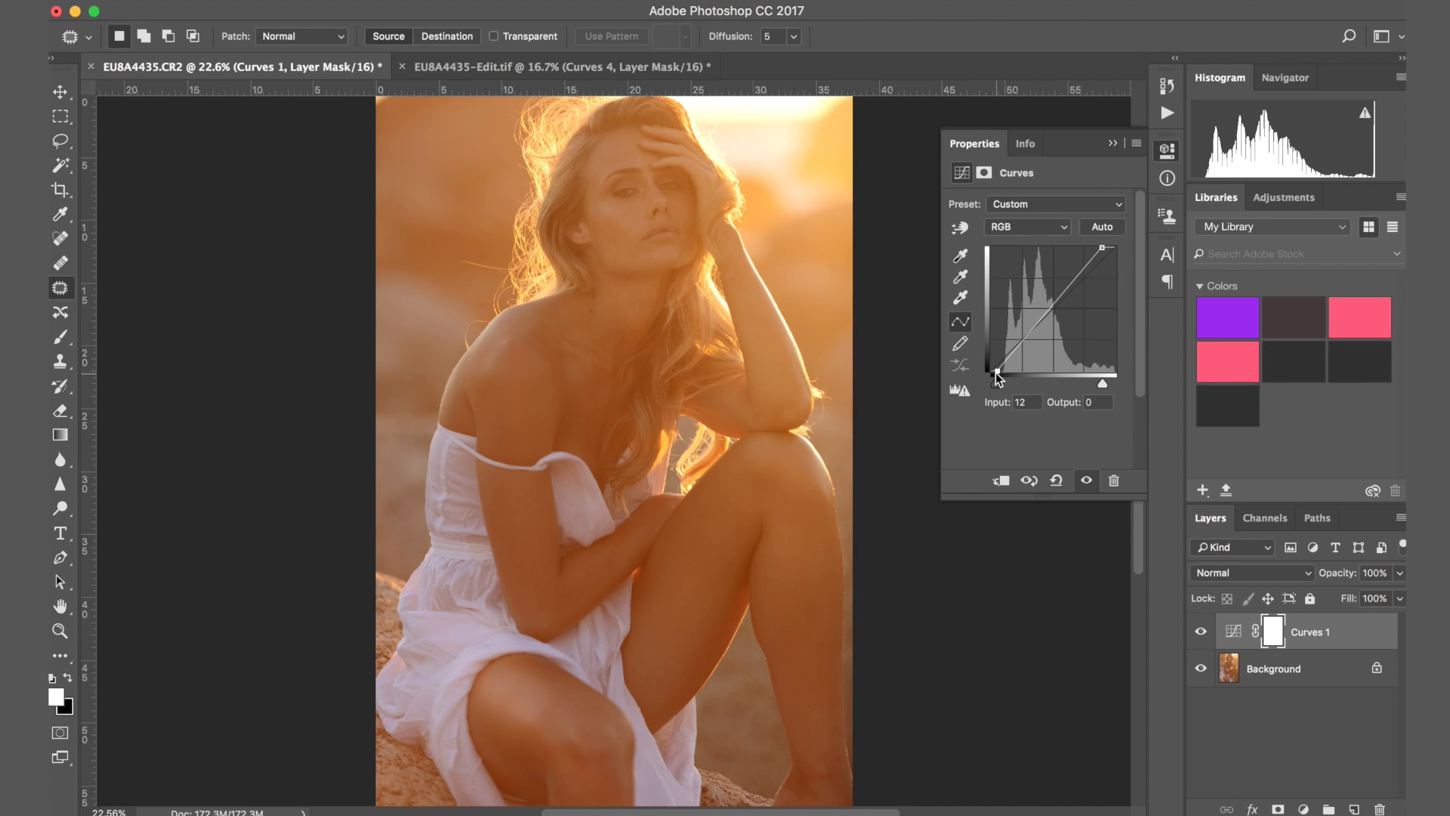
{"action": "left_click_drag", "start_coordinate": [997, 369], "coordinate": [998, 369]}
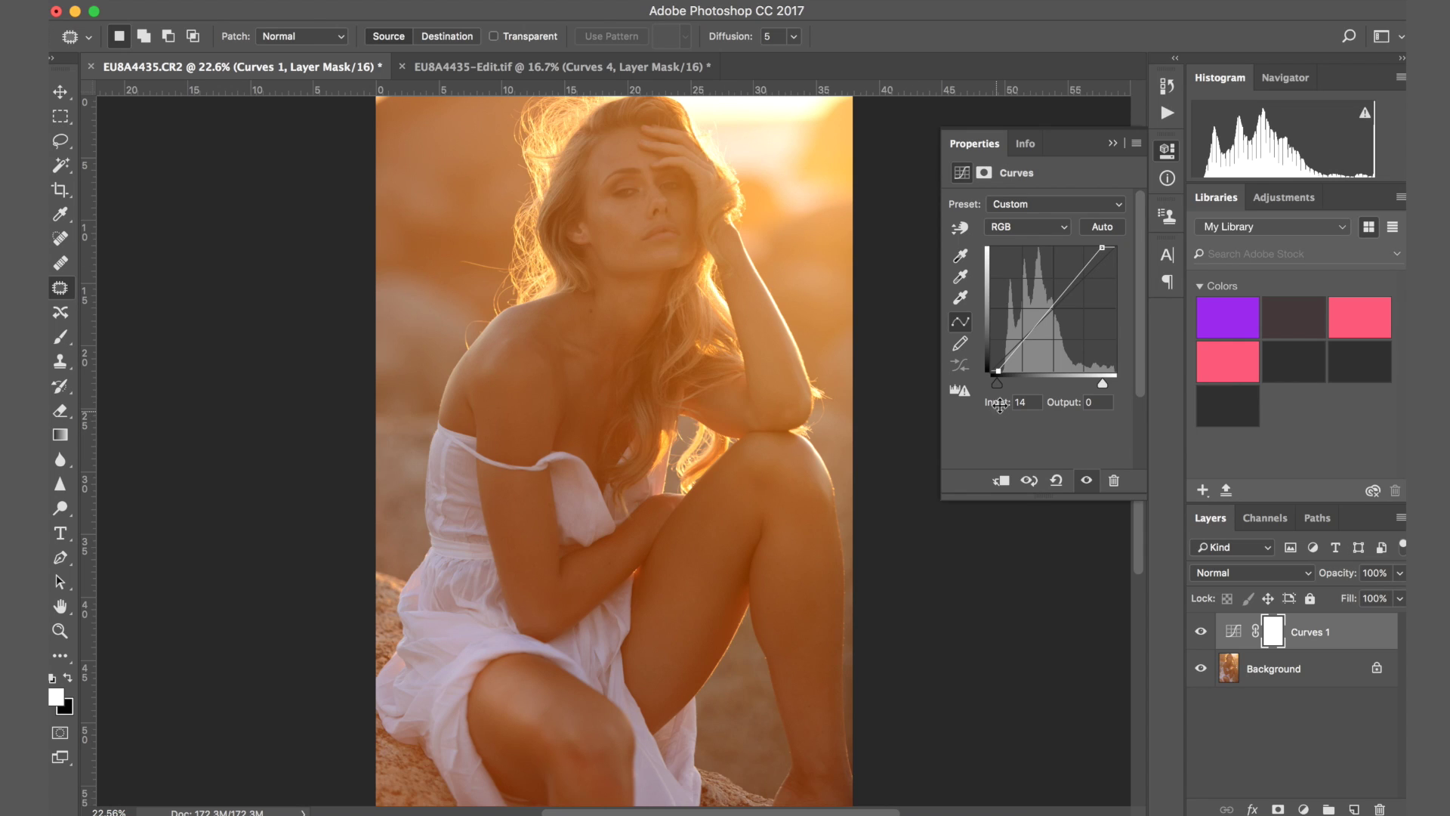
{"action": "left_click", "coordinate": [1101, 247]}
{"action": "left_click", "coordinate": [1000, 373]}
{"action": "left_click", "coordinate": [1114, 144]}
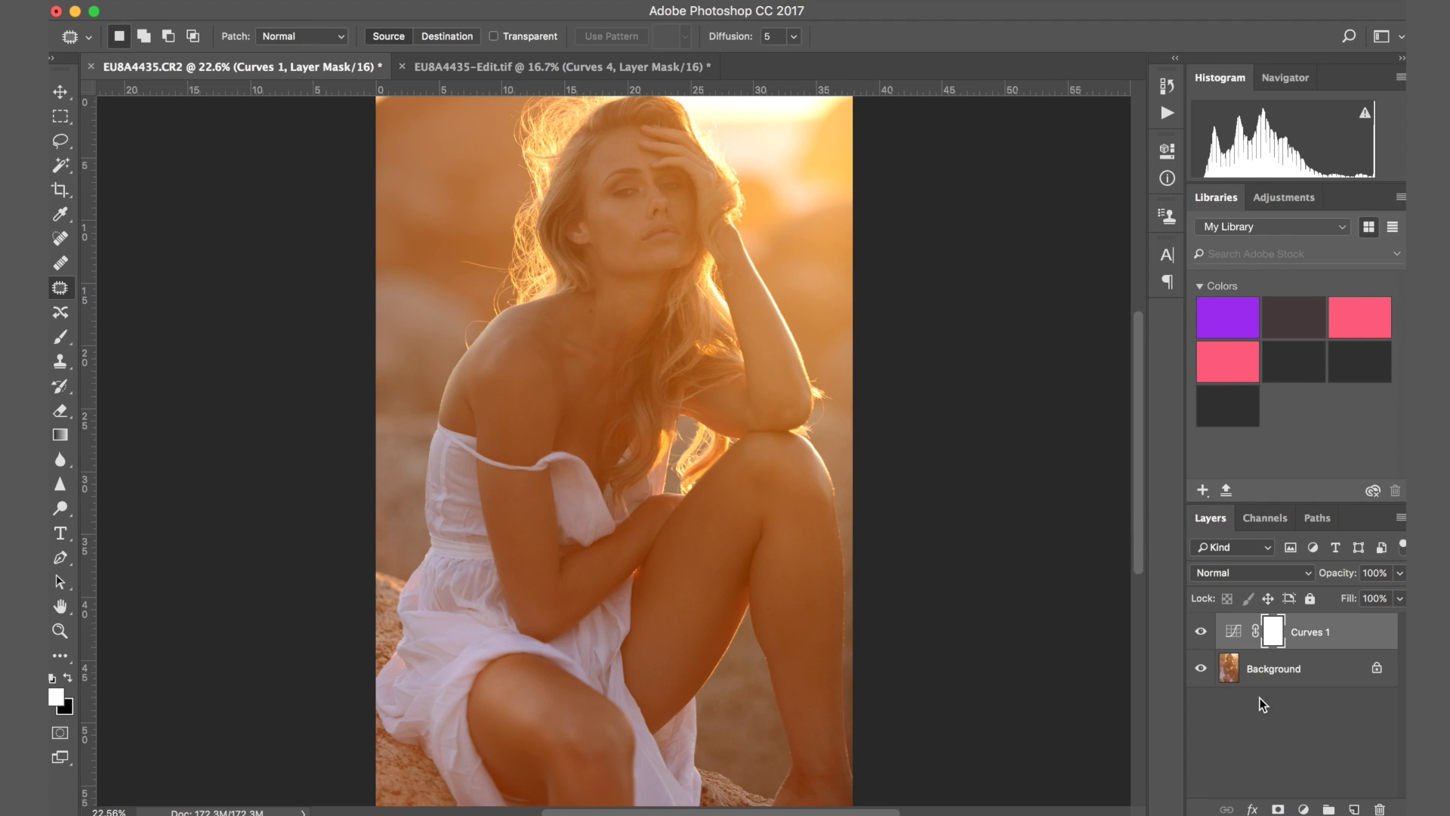
Add a second Curves adjustment layer and raise the midtones with a point at input 131, output 139
{"action": "left_click", "coordinate": [1302, 809]}
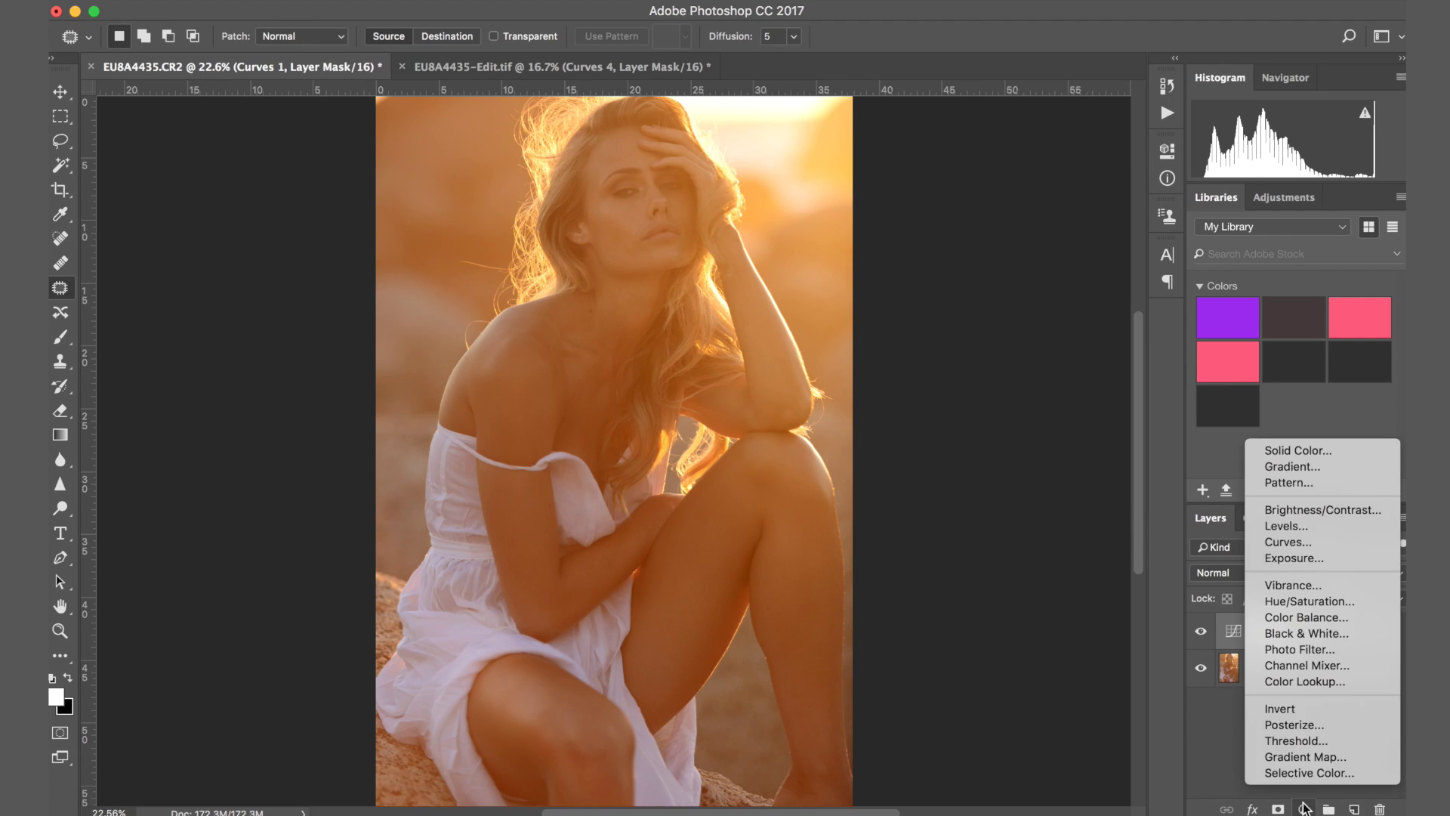
{"action": "left_click", "coordinate": [1287, 541]}
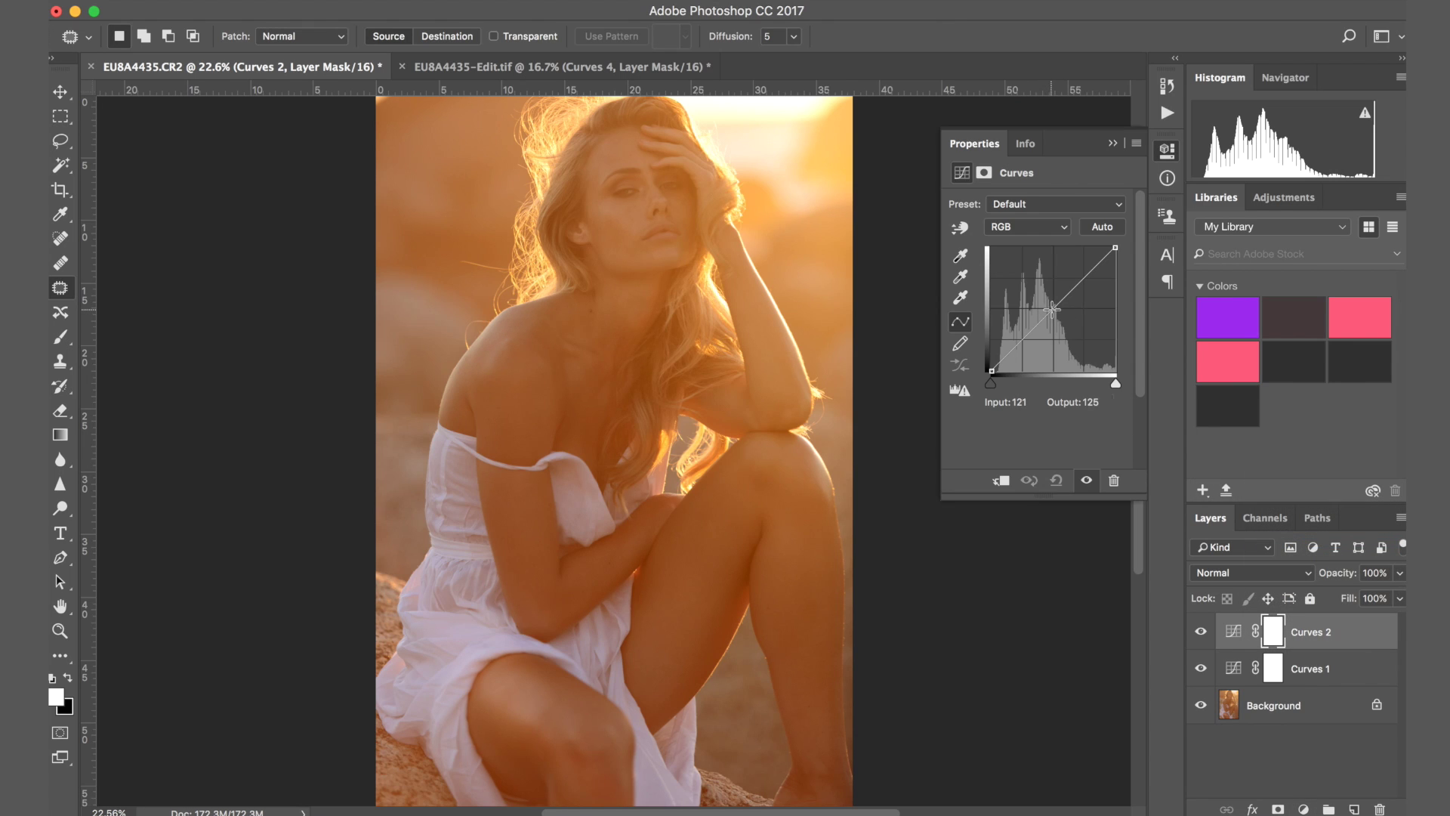
{"action": "left_click", "coordinate": [1051, 309]}
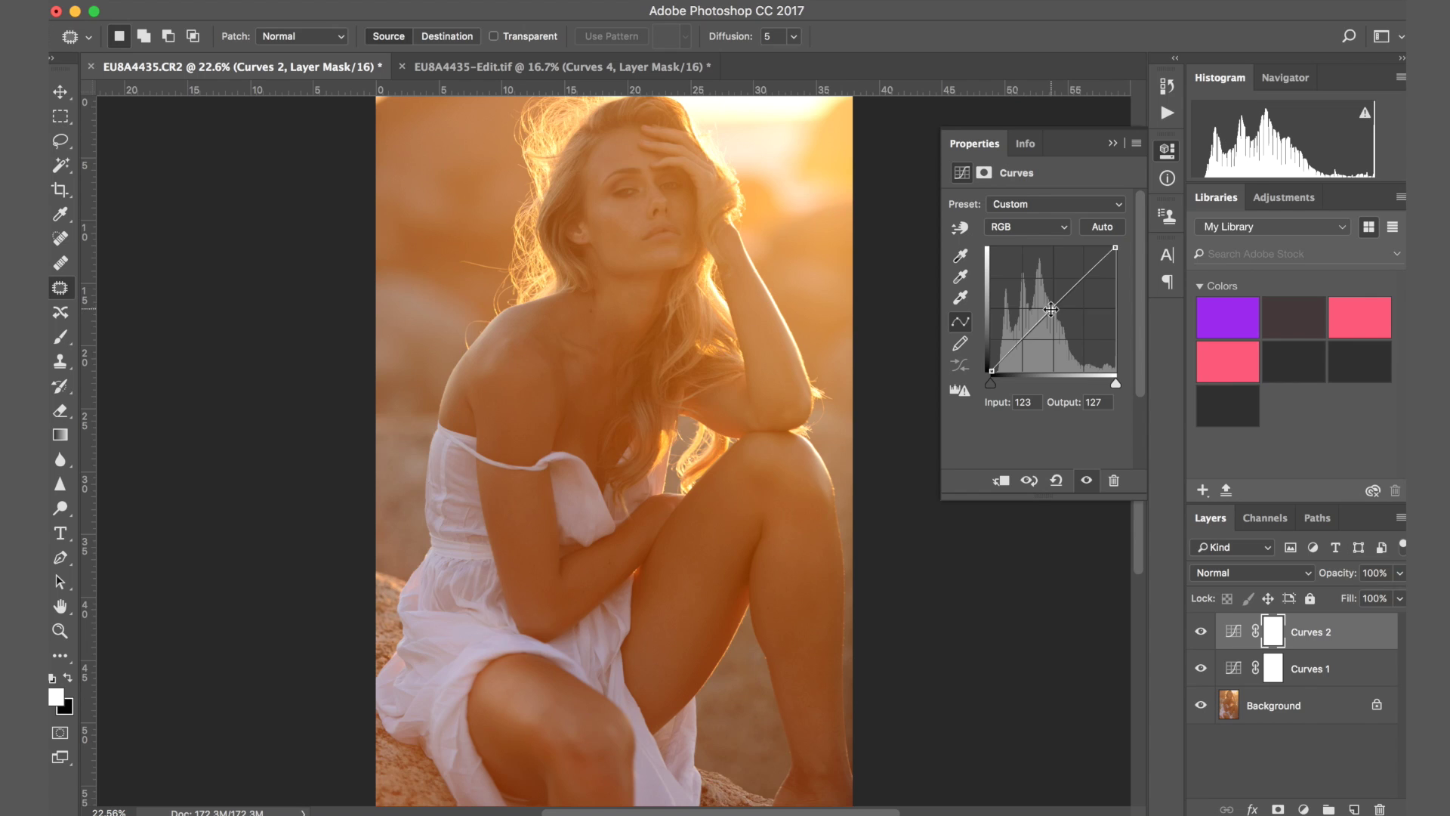
{"action": "left_click_drag", "start_coordinate": [1051, 311], "coordinate": [1056, 306]}
{"action": "left_click_drag", "start_coordinate": [1056, 305], "coordinate": [1054, 304]}
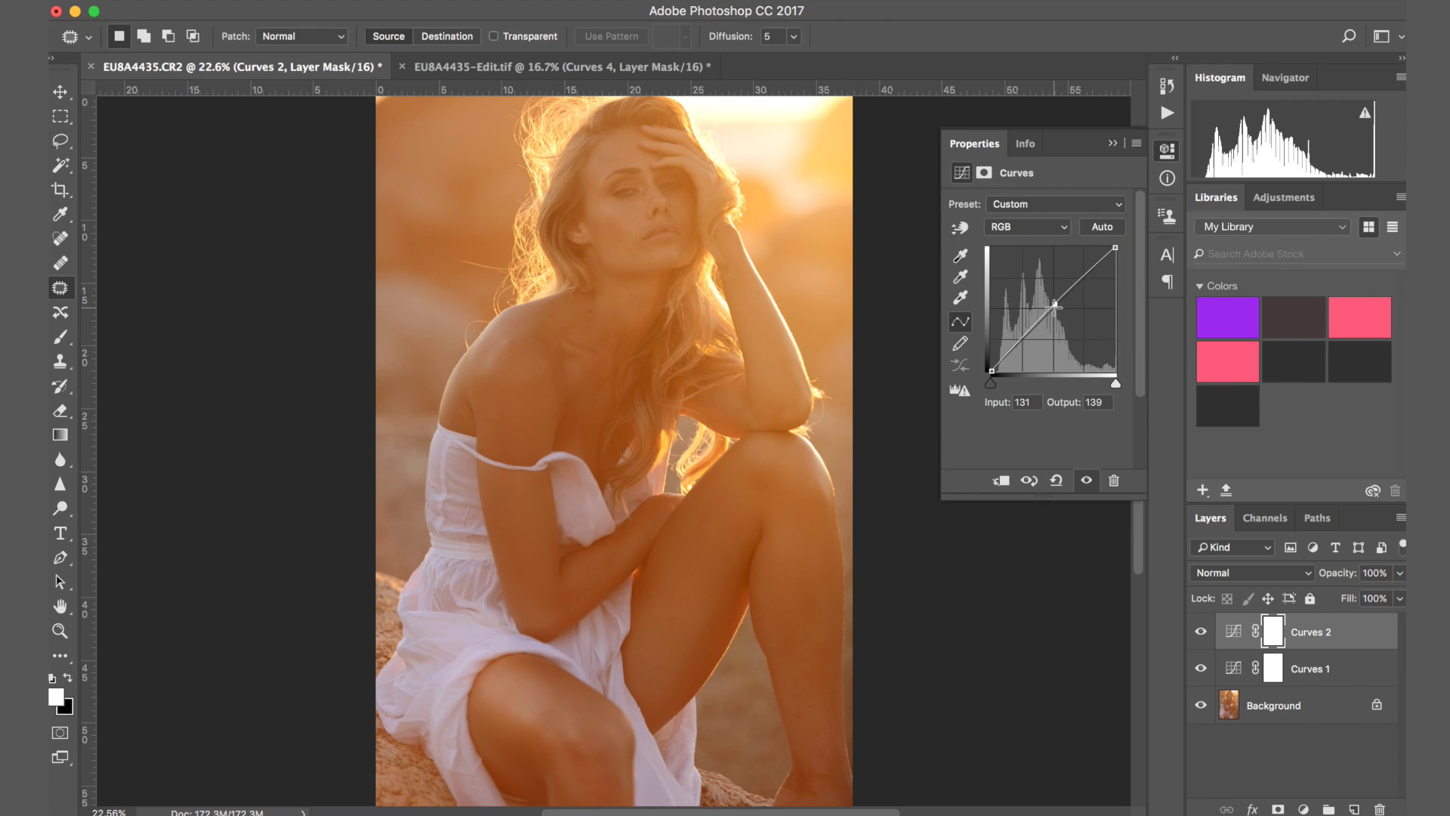
Darken the shadows on the Curves 2 layer with a point at input 72, output 68
{"action": "left_click", "coordinate": [1027, 335]}
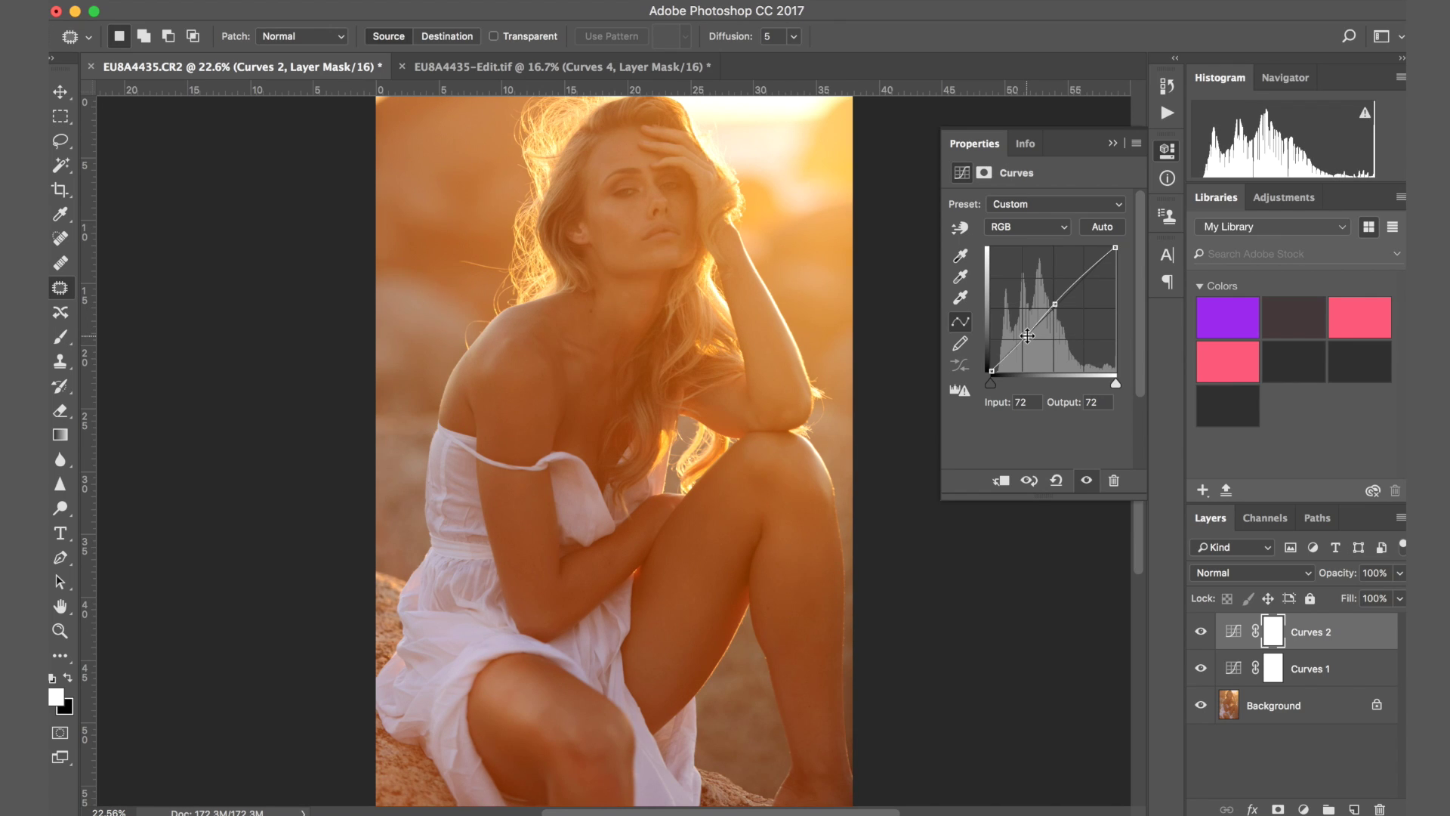
{"action": "left_click_drag", "start_coordinate": [1027, 335], "coordinate": [1027, 337]}
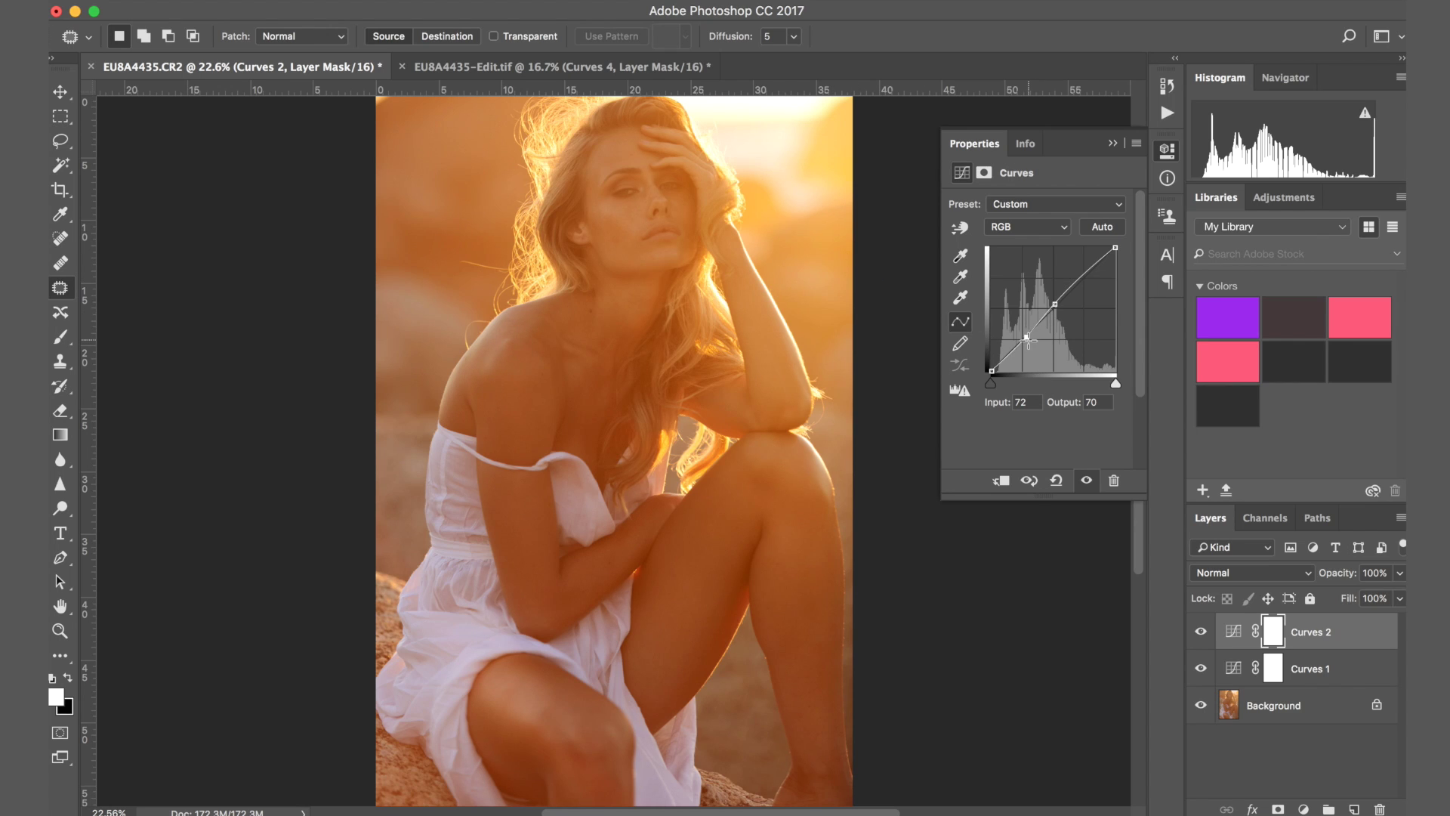
{"action": "left_click_drag", "start_coordinate": [1028, 342], "coordinate": [1029, 344]}
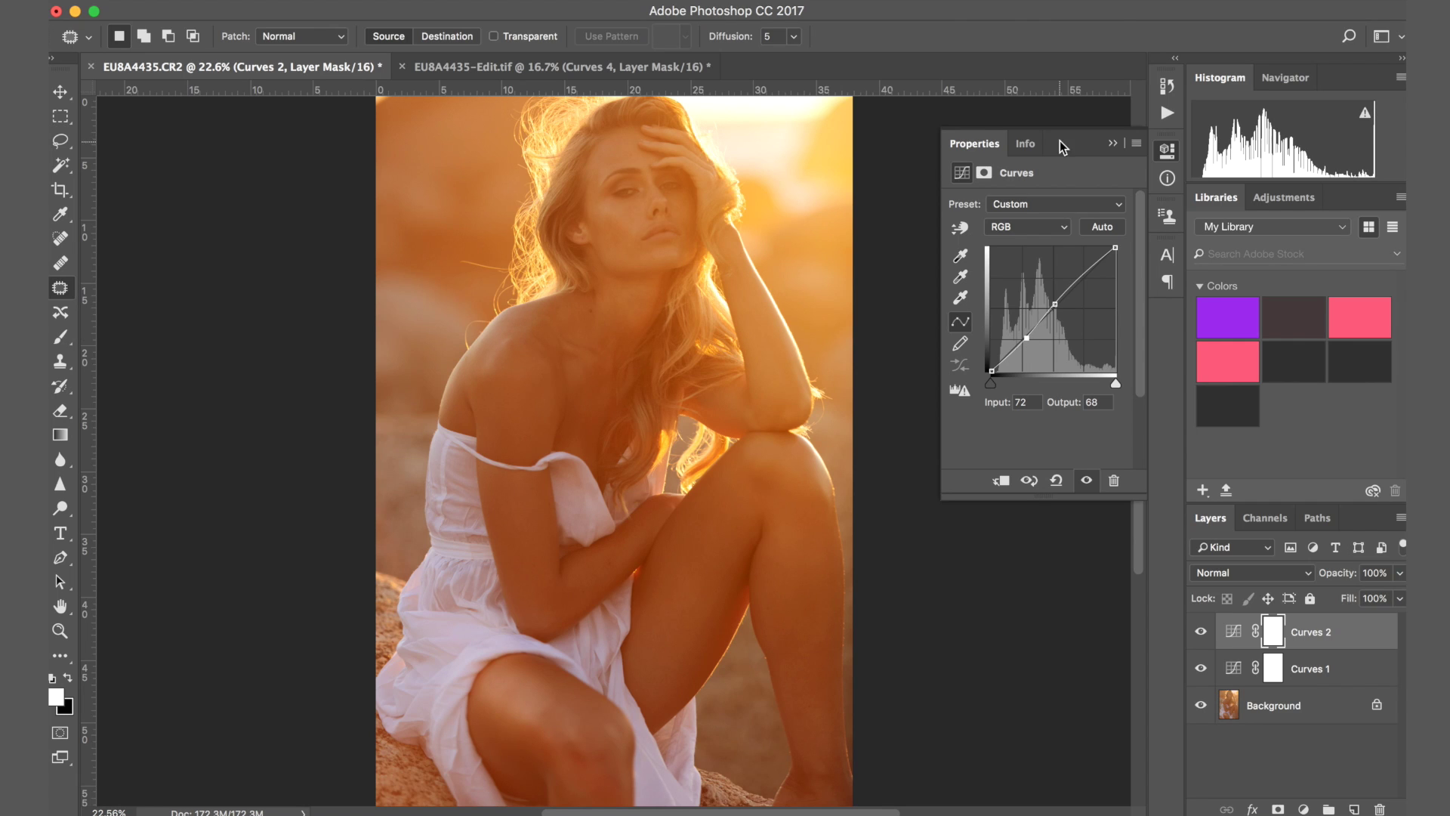
{"action": "left_click", "coordinate": [1113, 144]}
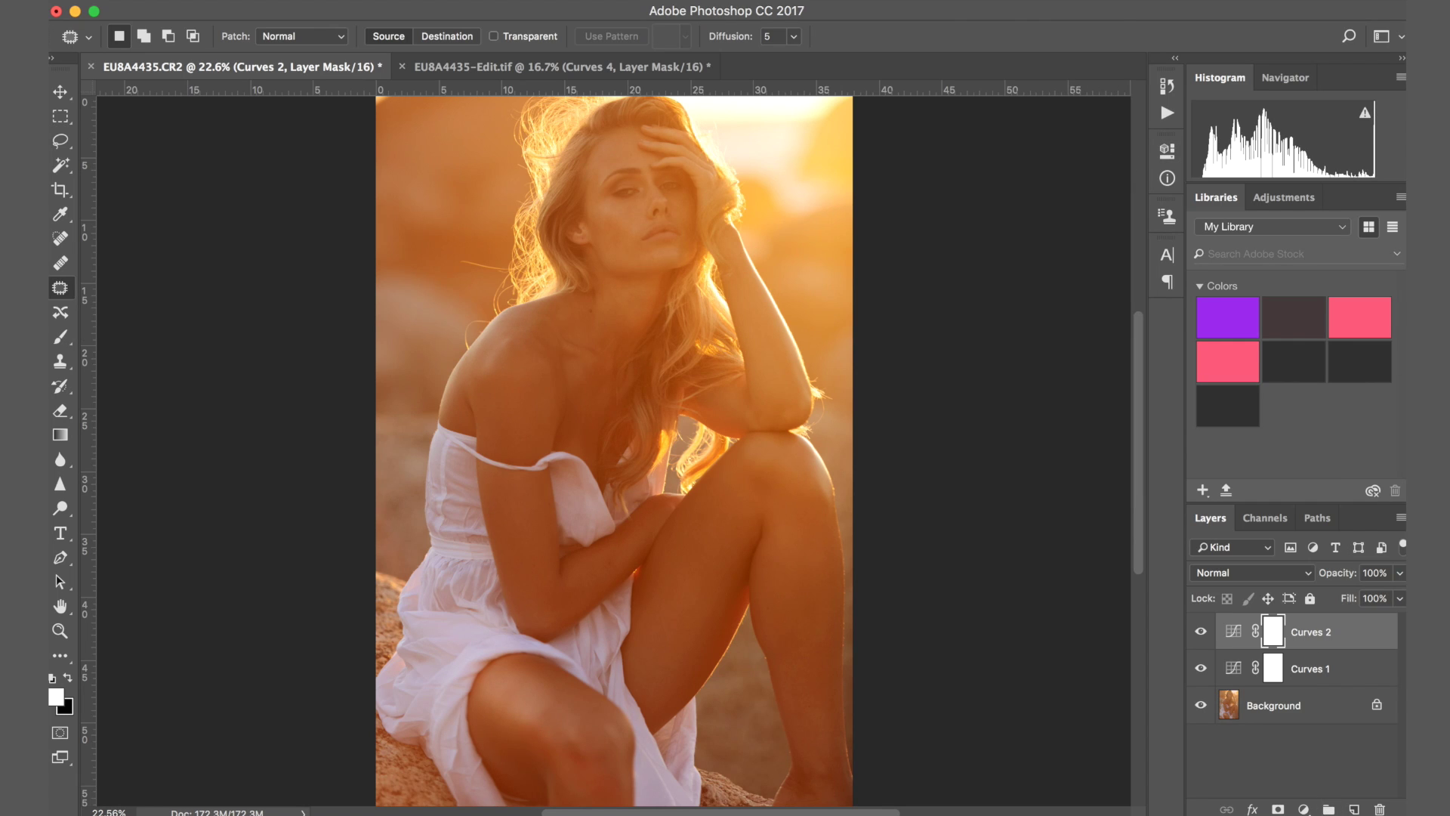
Add a Photo Filter adjustment layer above Curves 2 and set its filter to Cooling Filter (82)
{"action": "left_click", "coordinate": [1304, 809]}
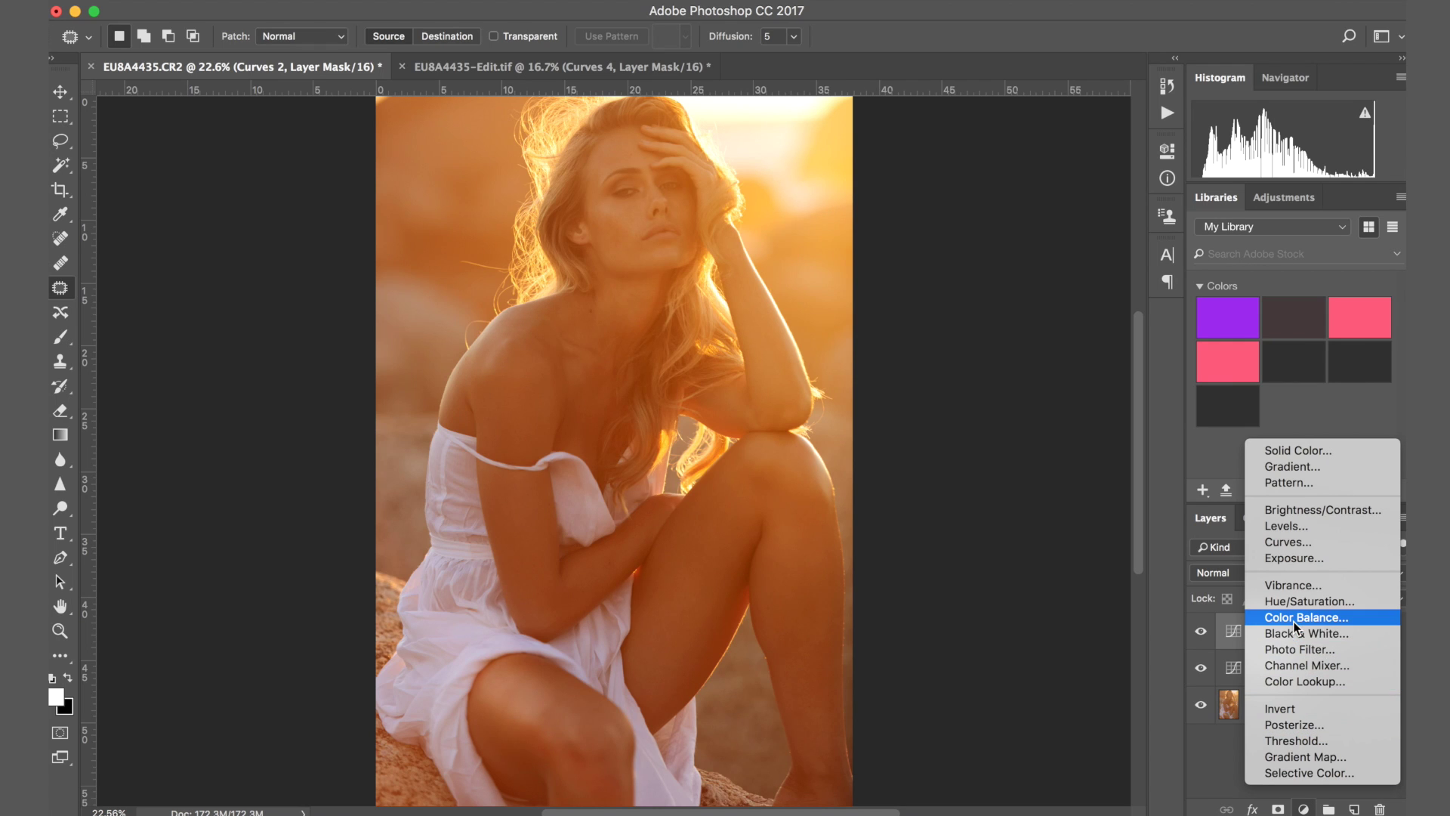
{"action": "left_click", "coordinate": [1296, 651]}
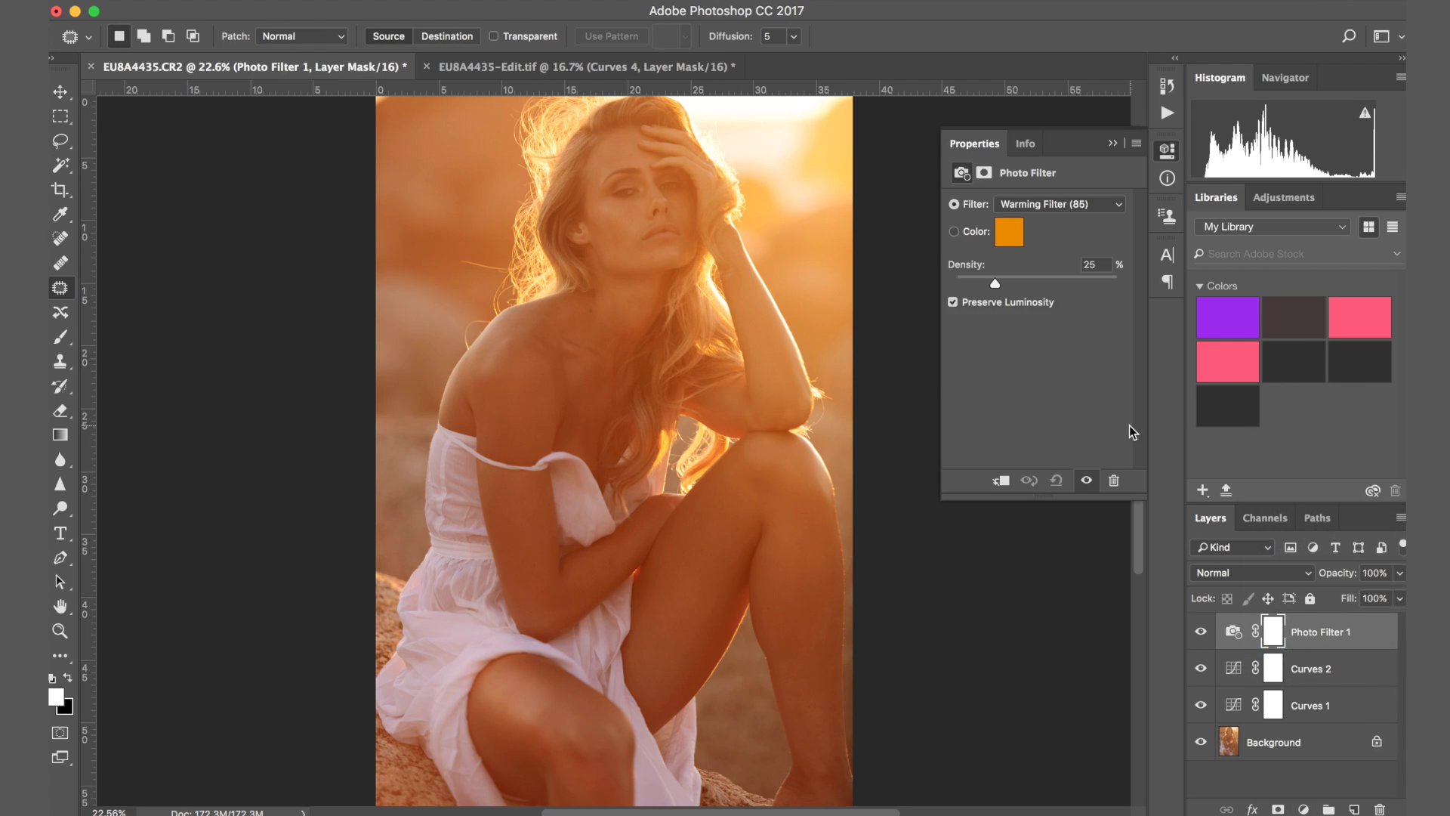
{"action": "left_click", "coordinate": [1030, 204]}
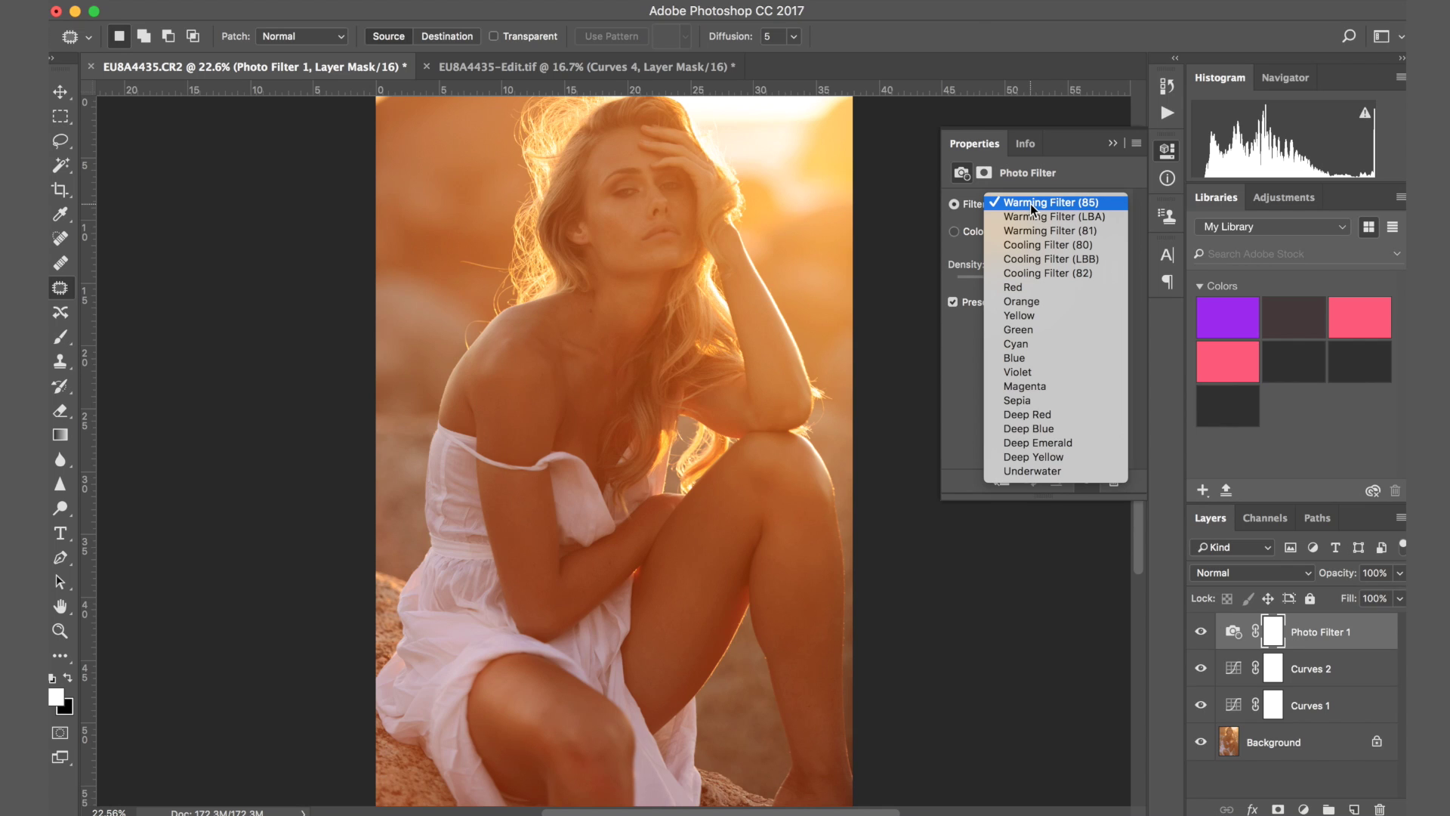
{"action": "left_click", "coordinate": [1045, 274]}
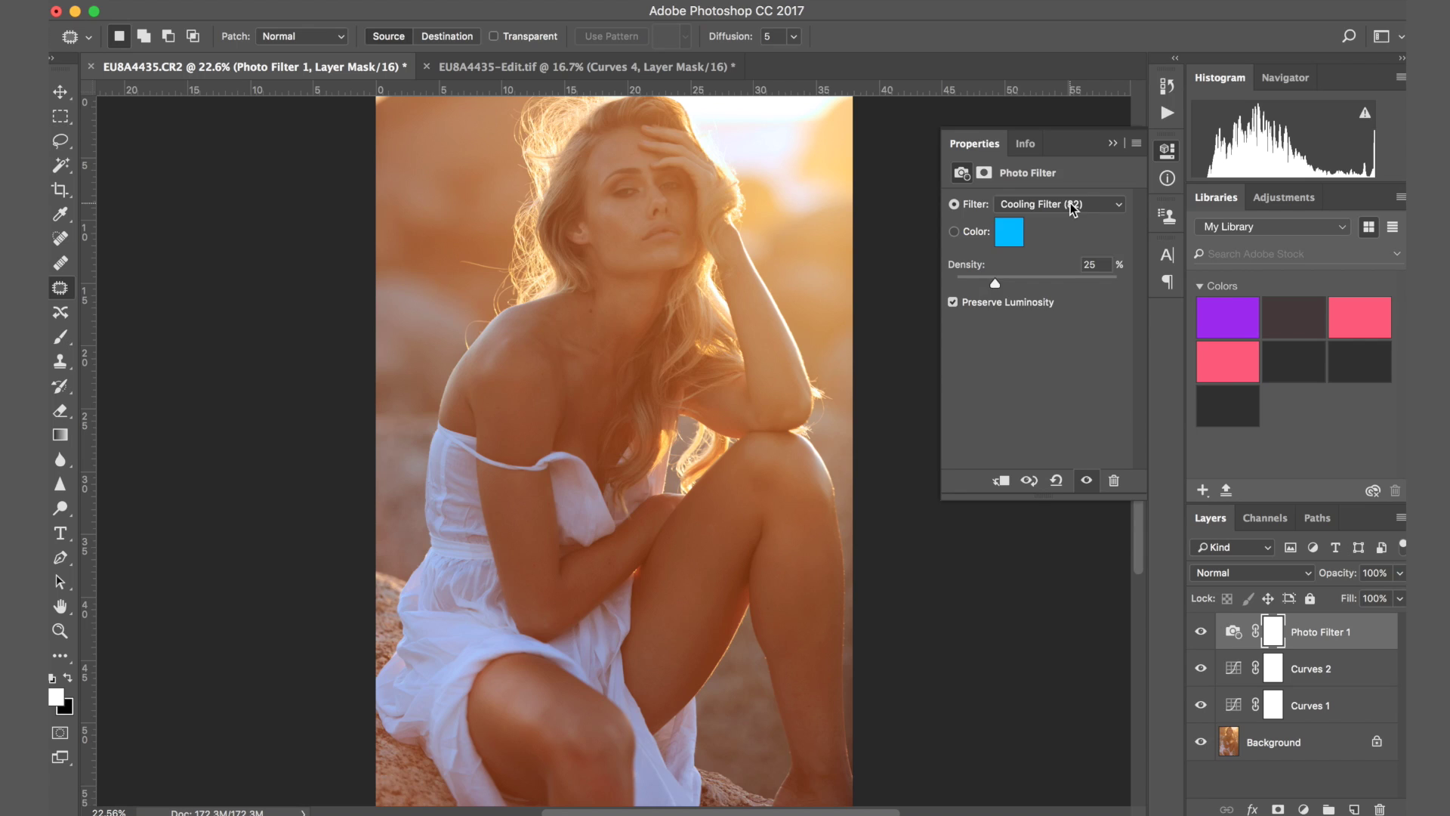
Try Cooling Filter (LBB) and Cooling Filter (80) on the photo filter layer, and return to Cooling Filter (82)
{"action": "left_click", "coordinate": [1073, 209]}
{"action": "left_click", "coordinate": [1071, 203]}
{"action": "left_click", "coordinate": [1071, 202]}
{"action": "left_click", "coordinate": [1069, 189]}
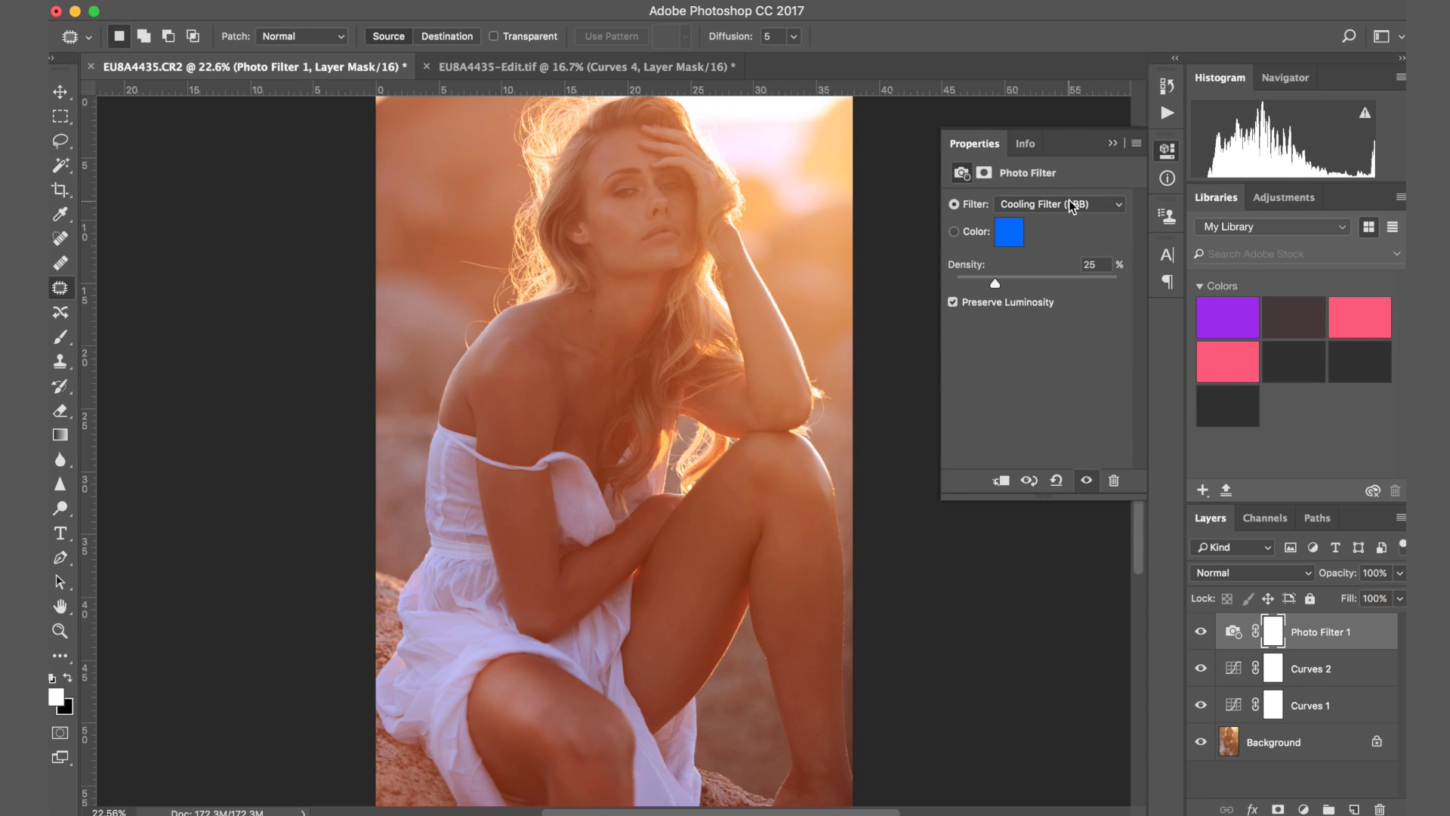
{"action": "left_click", "coordinate": [1062, 197]}
{"action": "left_click", "coordinate": [1063, 193]}
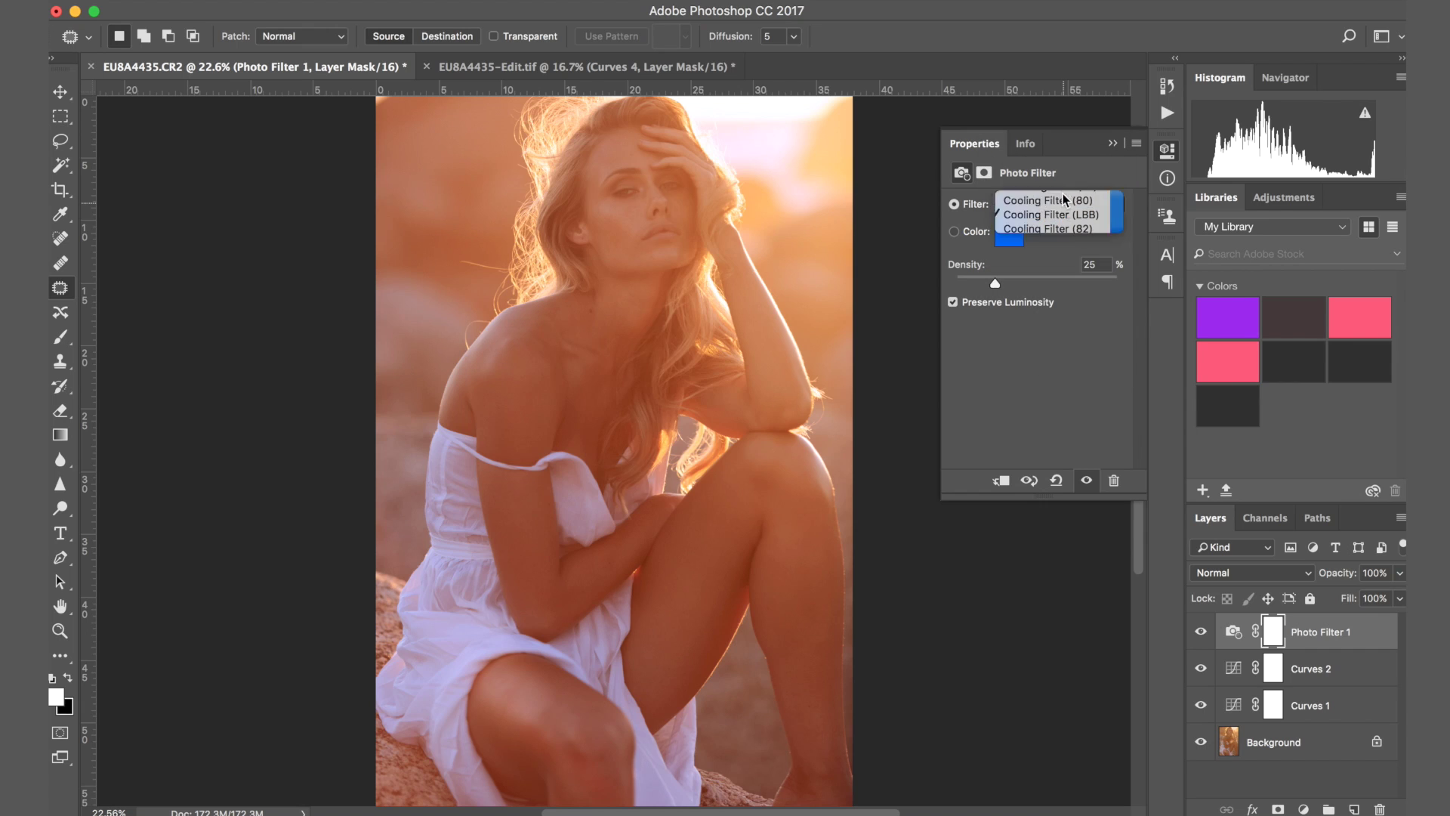
{"action": "left_click", "coordinate": [1065, 198]}
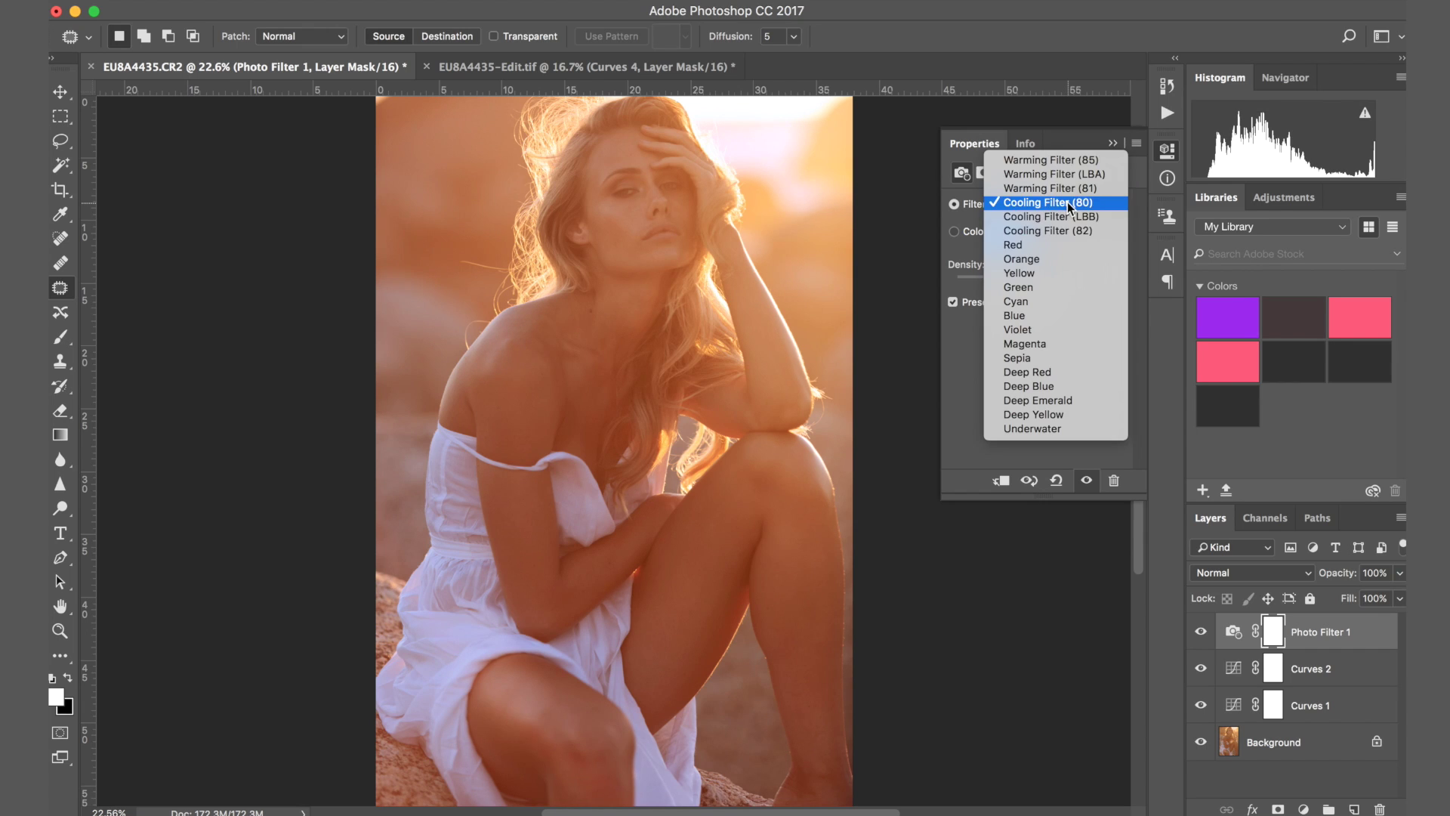
{"action": "left_click", "coordinate": [1077, 231]}
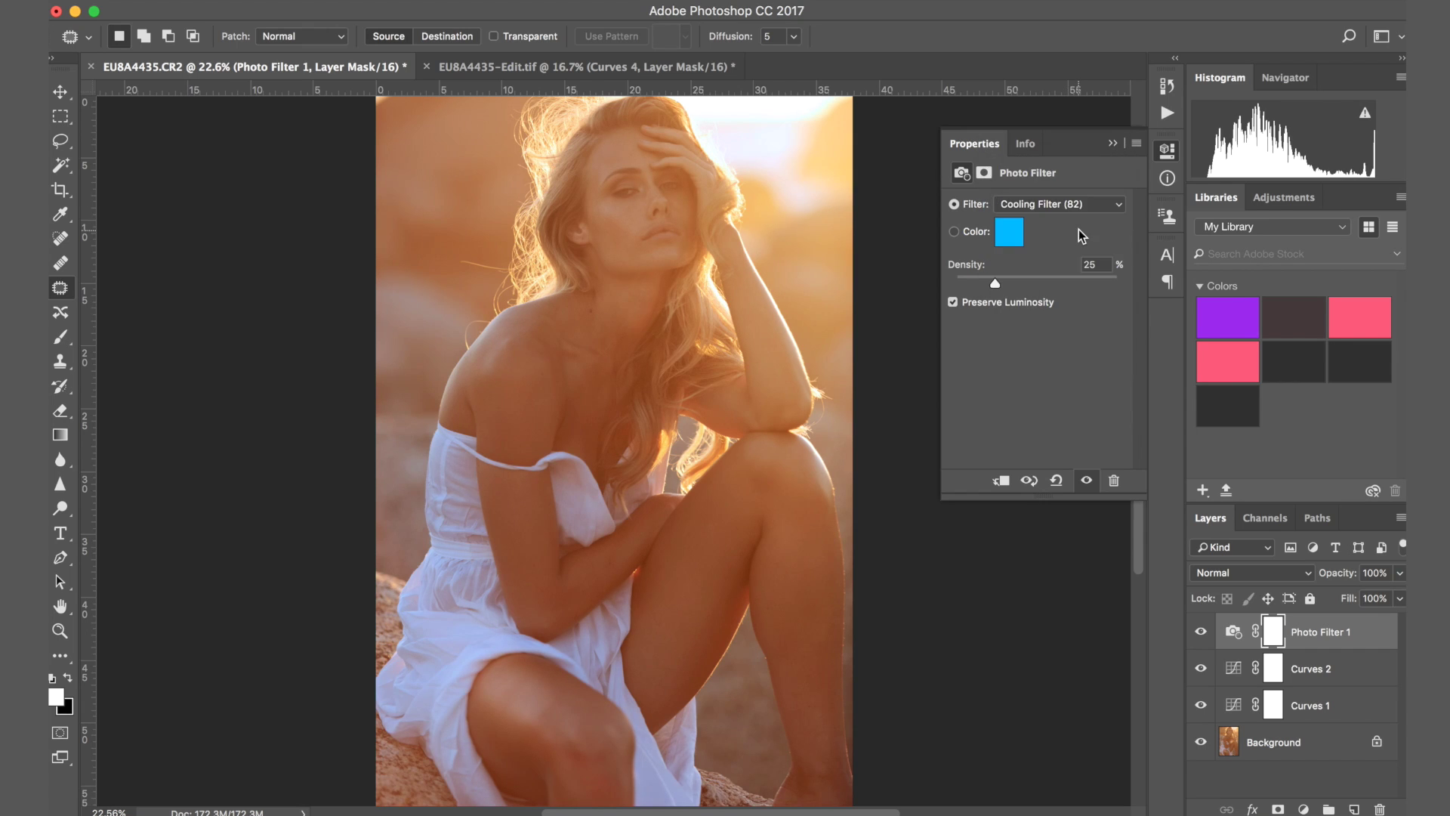
Compare the image with the Photo Filter 1 layer hidden and shown
{"action": "left_click", "coordinate": [1112, 142]}
{"action": "left_click", "coordinate": [1201, 632]}
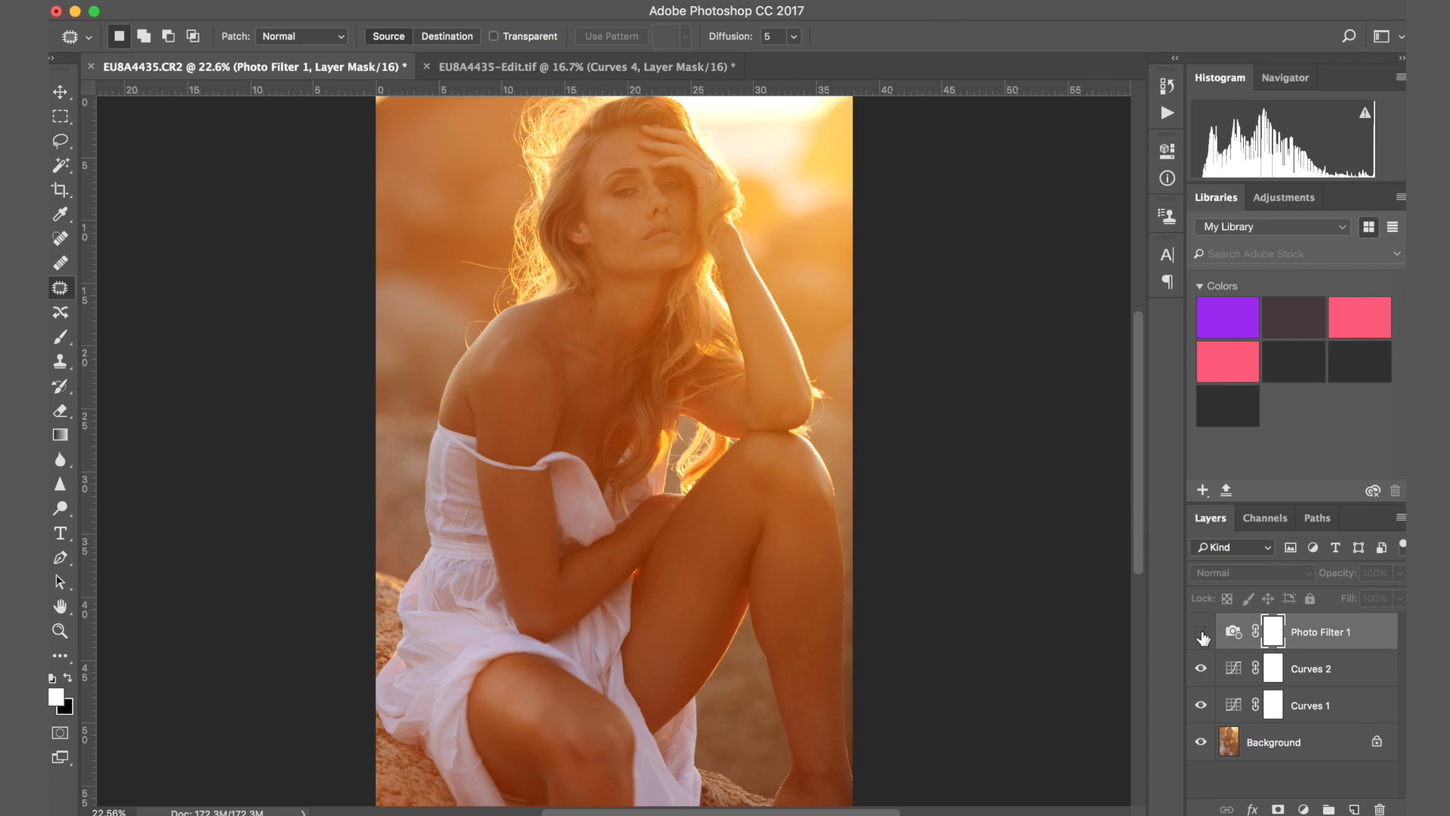
{"action": "left_click", "coordinate": [1201, 632]}
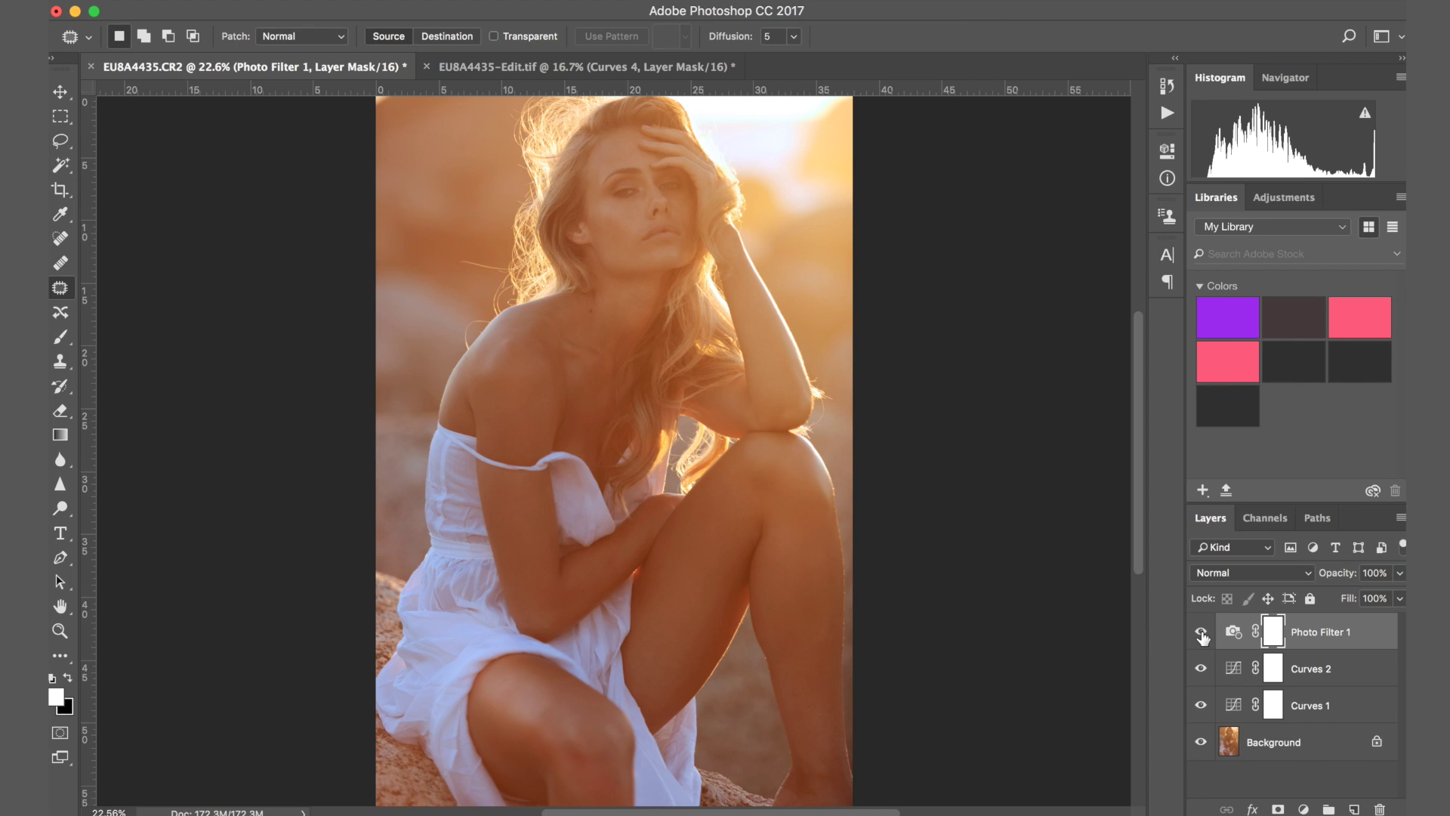
{"action": "left_click", "coordinate": [1201, 632]}
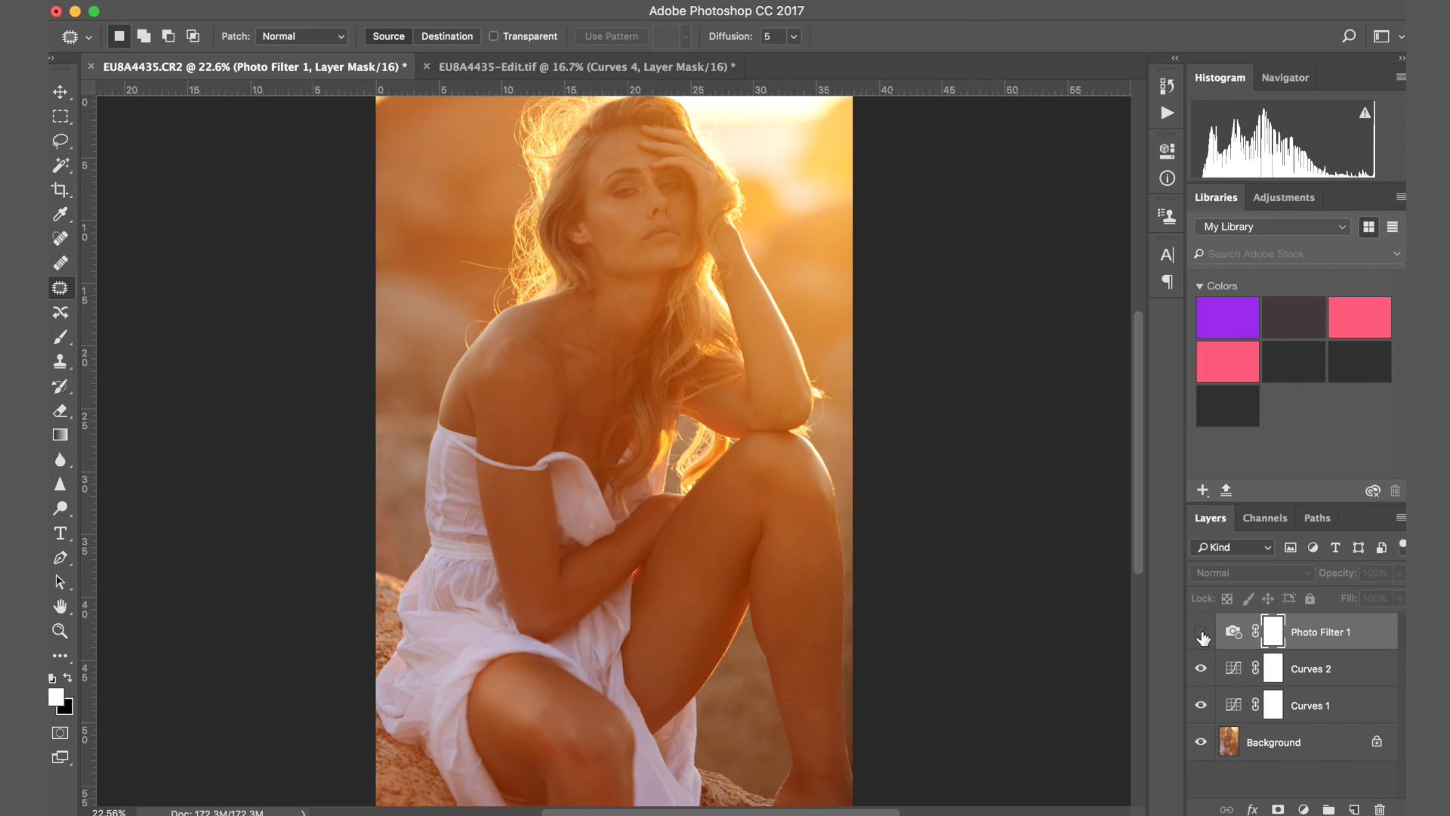
{"action": "left_click", "coordinate": [1201, 632]}
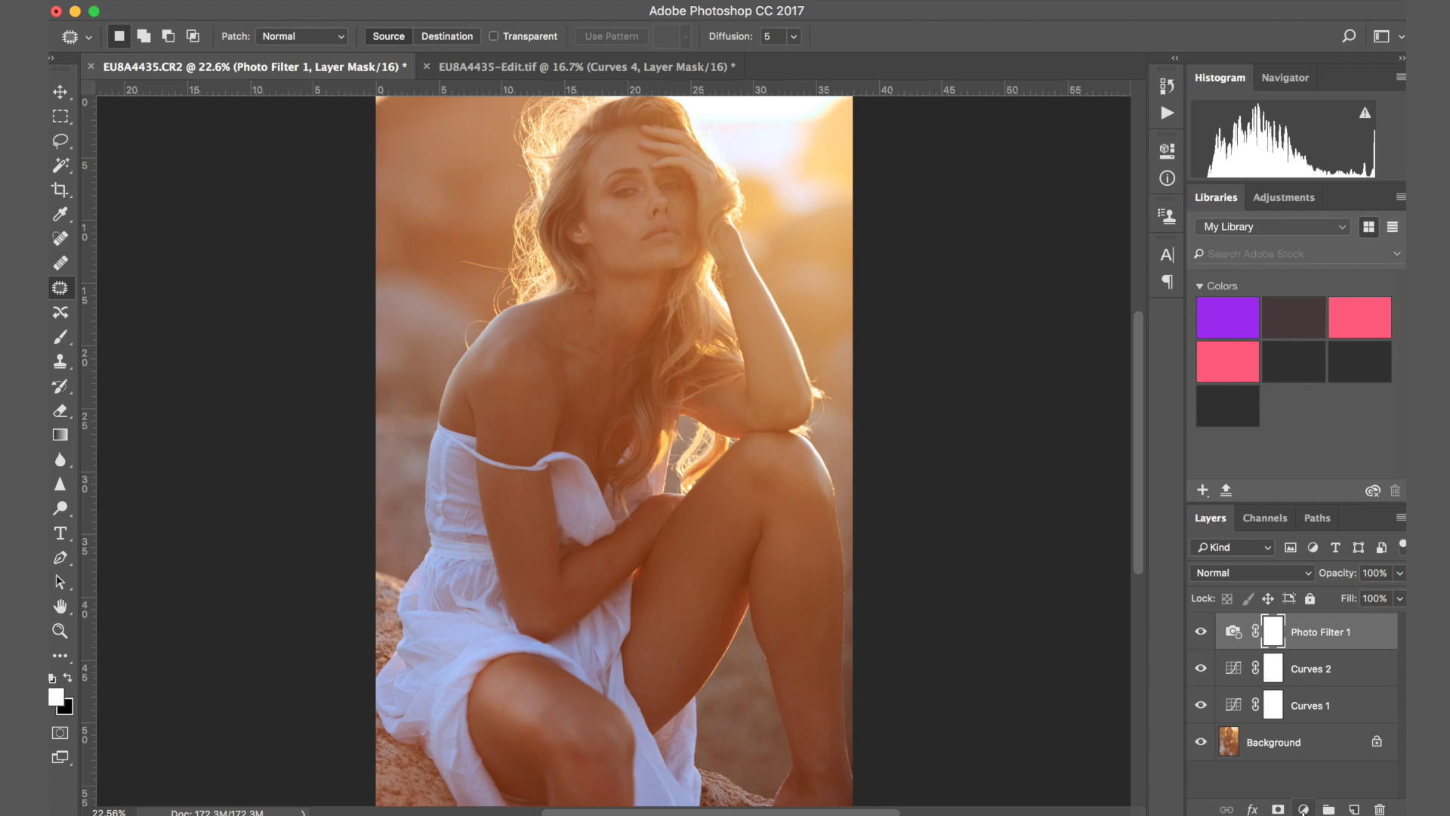
Add a third Curves adjustment layer above Photo Filter 1 and raise the midtones with a point at input 124, output 144
{"action": "left_click", "coordinate": [1304, 809]}
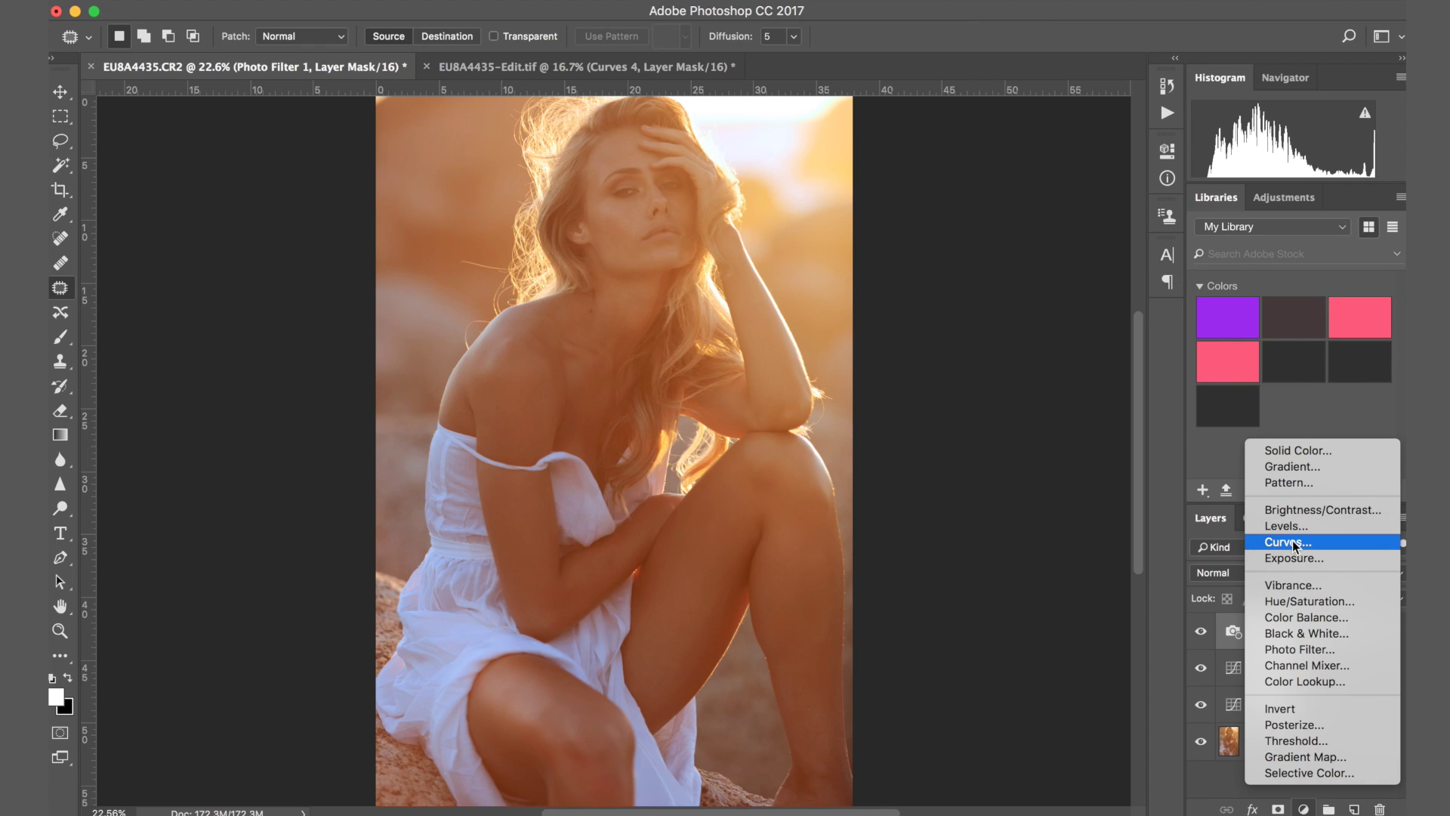
{"action": "key", "text": "Escape"}
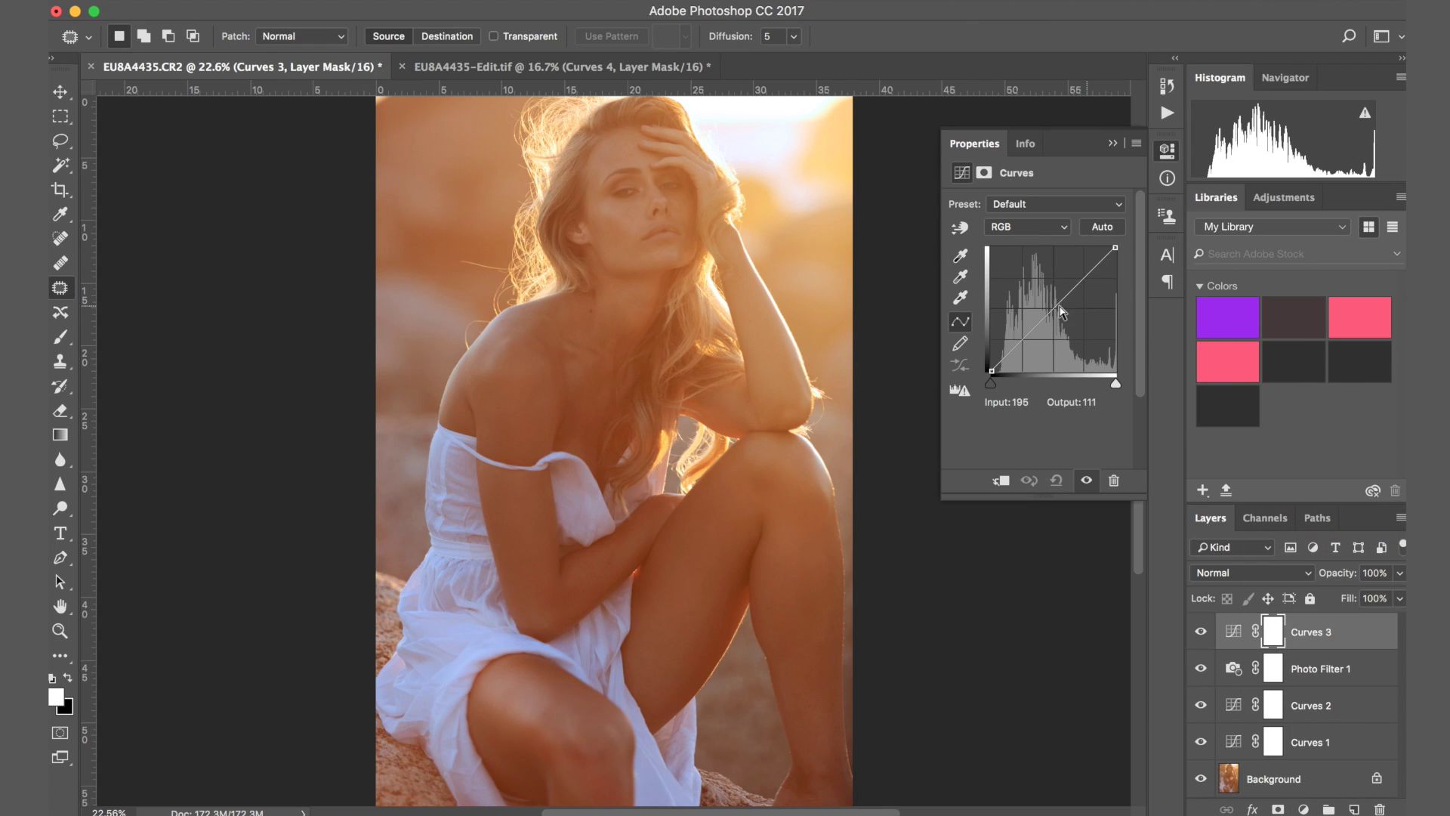
{"action": "left_click_drag", "start_coordinate": [1054, 309], "coordinate": [1053, 301]}
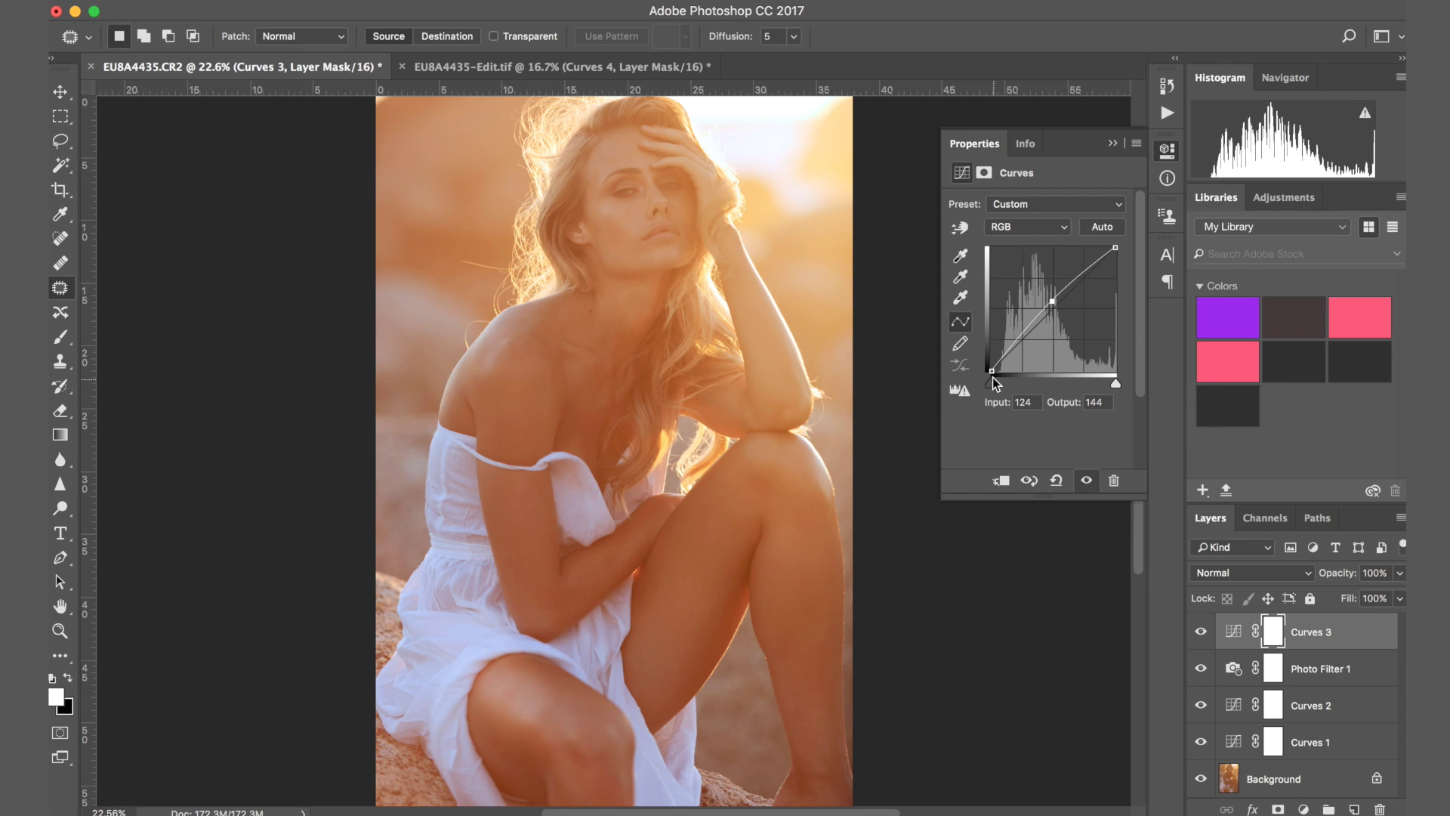
Deepen the blacks on the Curves 3 layer by moving the black point to input 16, output 0
{"action": "left_click_drag", "start_coordinate": [991, 372], "coordinate": [1000, 371]}
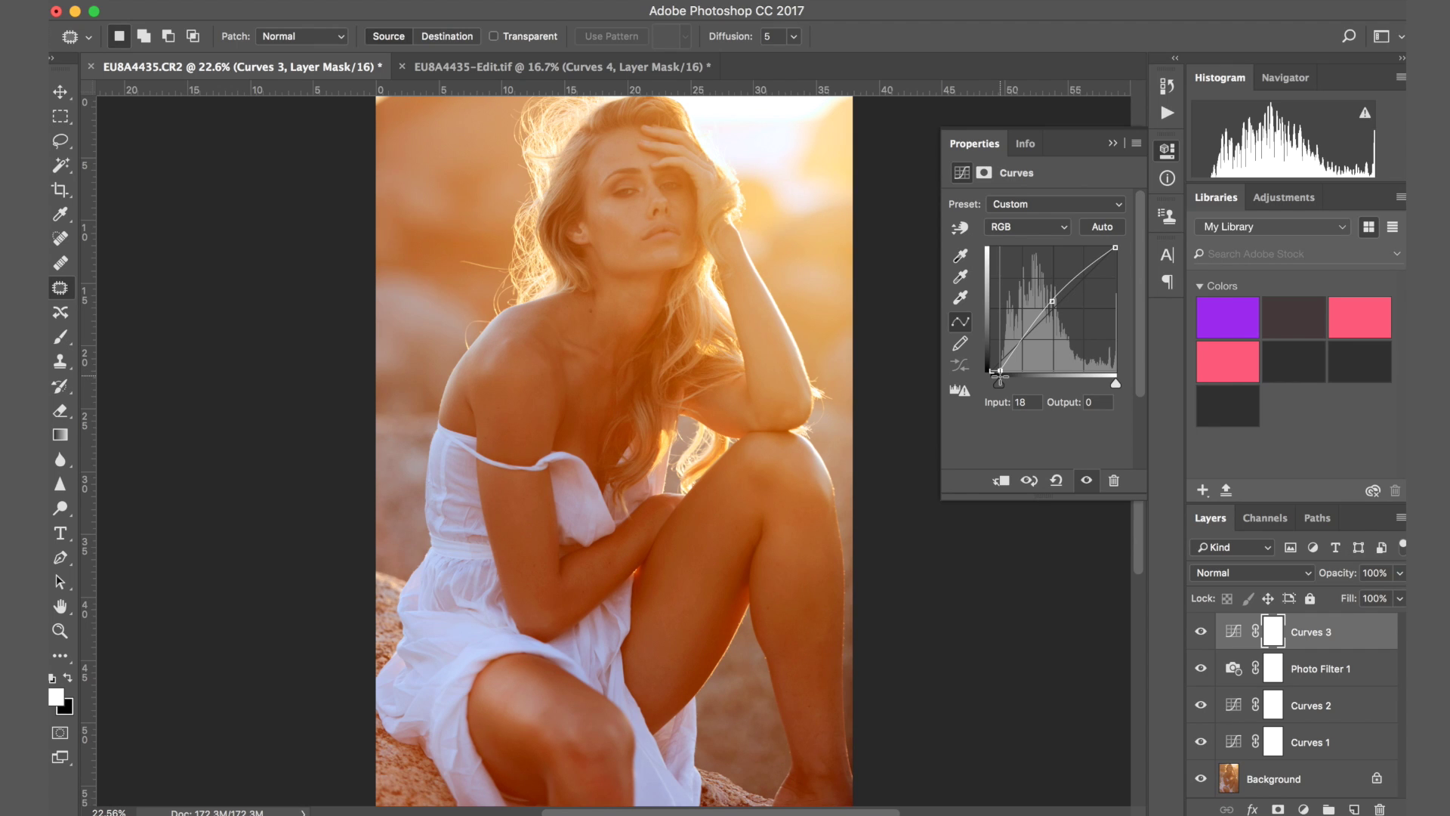
{"action": "left_click_drag", "start_coordinate": [1000, 372], "coordinate": [998, 373]}
{"action": "left_click_drag", "start_coordinate": [996, 373], "coordinate": [999, 374]}
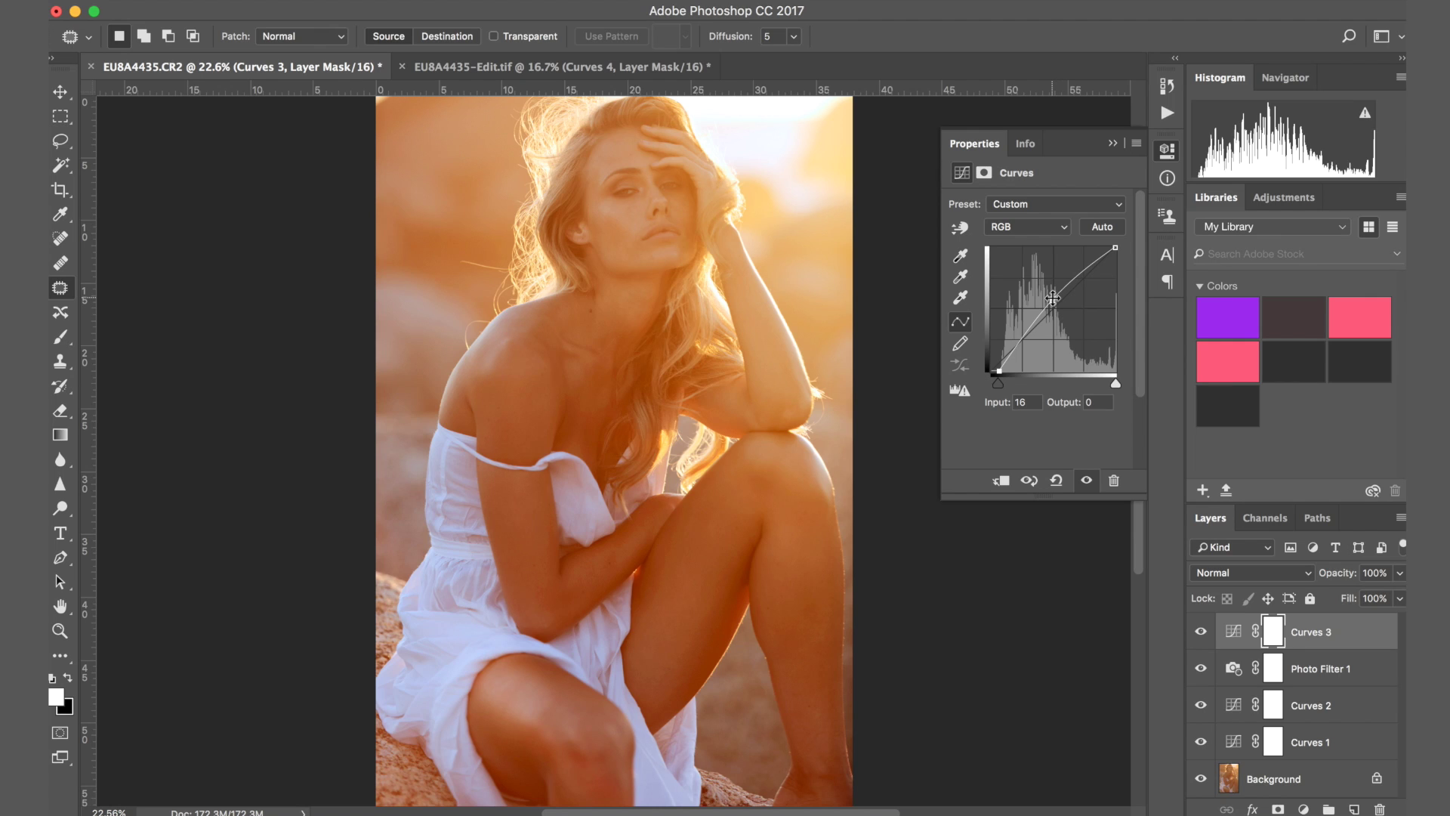
{"action": "left_click", "coordinate": [1053, 299]}
{"action": "left_click", "coordinate": [1113, 143]}
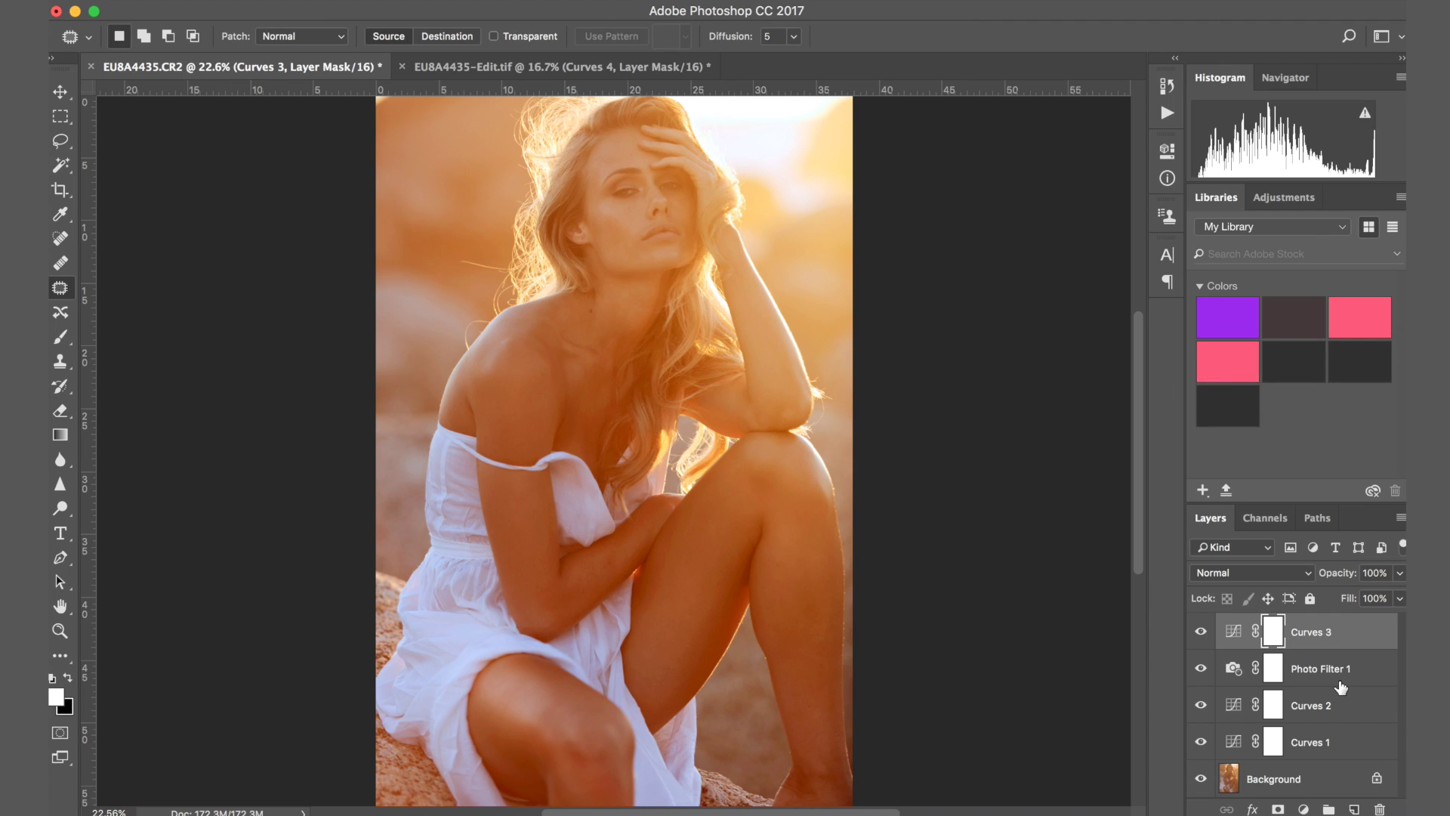
Add a Hue/Saturation adjustment layer above Curves 3 and set the master saturation to -20
{"action": "left_click", "coordinate": [1304, 809]}
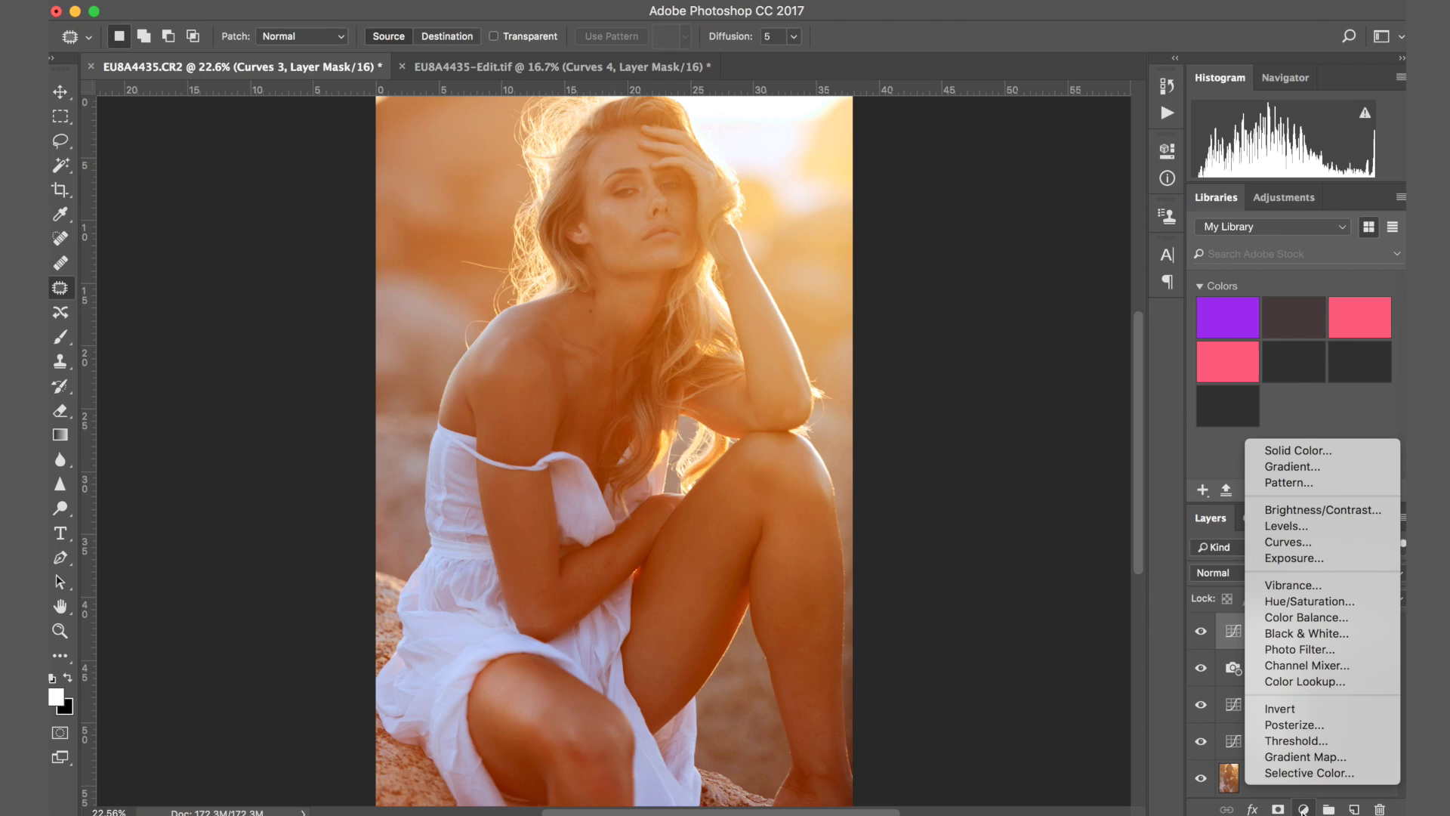
{"action": "left_click", "coordinate": [1287, 602]}
{"action": "left_click_drag", "start_coordinate": [1036, 304], "coordinate": [1017, 305]}
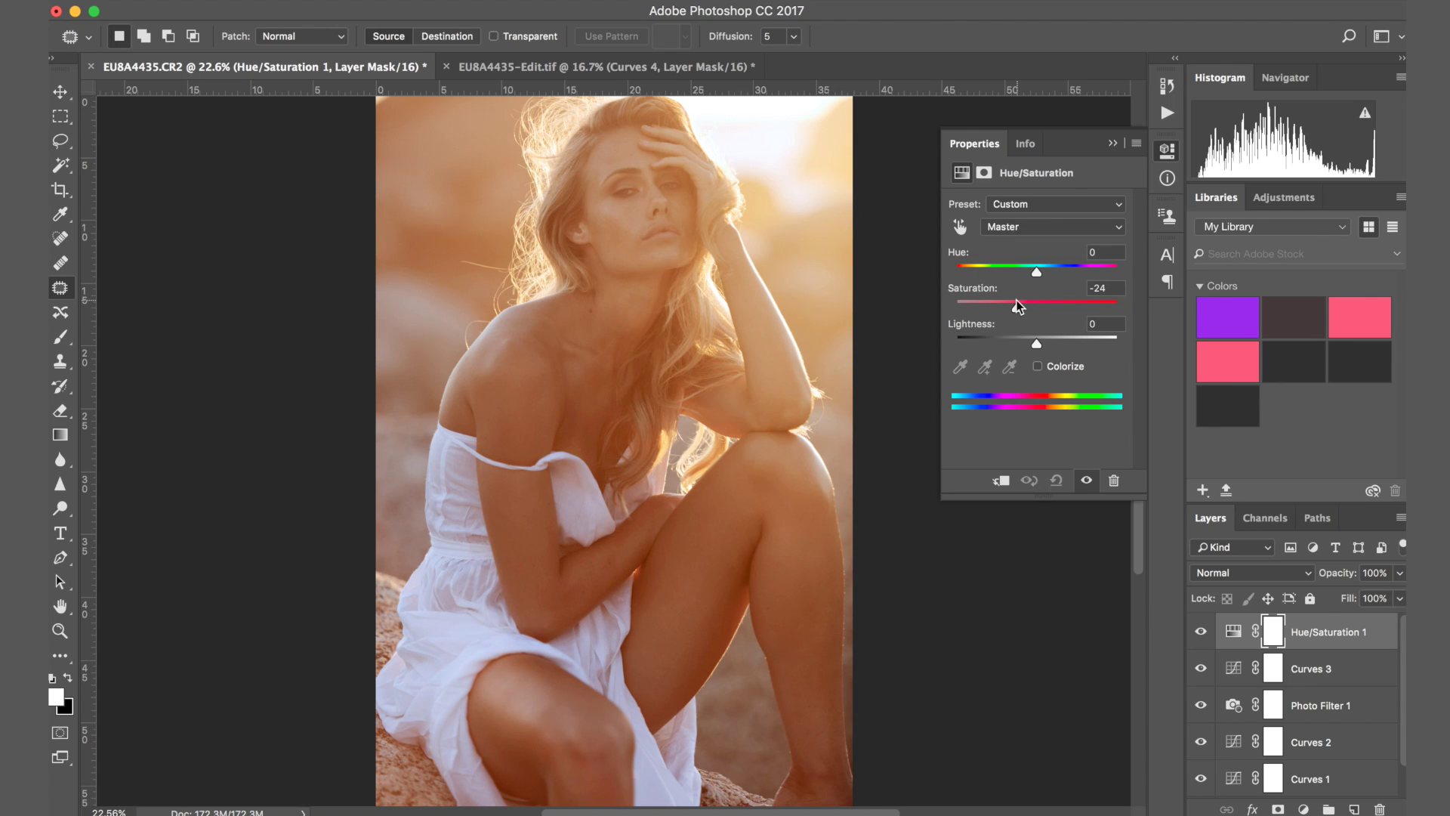
{"action": "left_click_drag", "start_coordinate": [1014, 300], "coordinate": [1017, 302]}
{"action": "left_click_drag", "start_coordinate": [1023, 301], "coordinate": [1020, 300]}
Shift the master hue of the Hue/Saturation 1 layer to +3
{"action": "left_click_drag", "start_coordinate": [1039, 265], "coordinate": [1041, 269]}
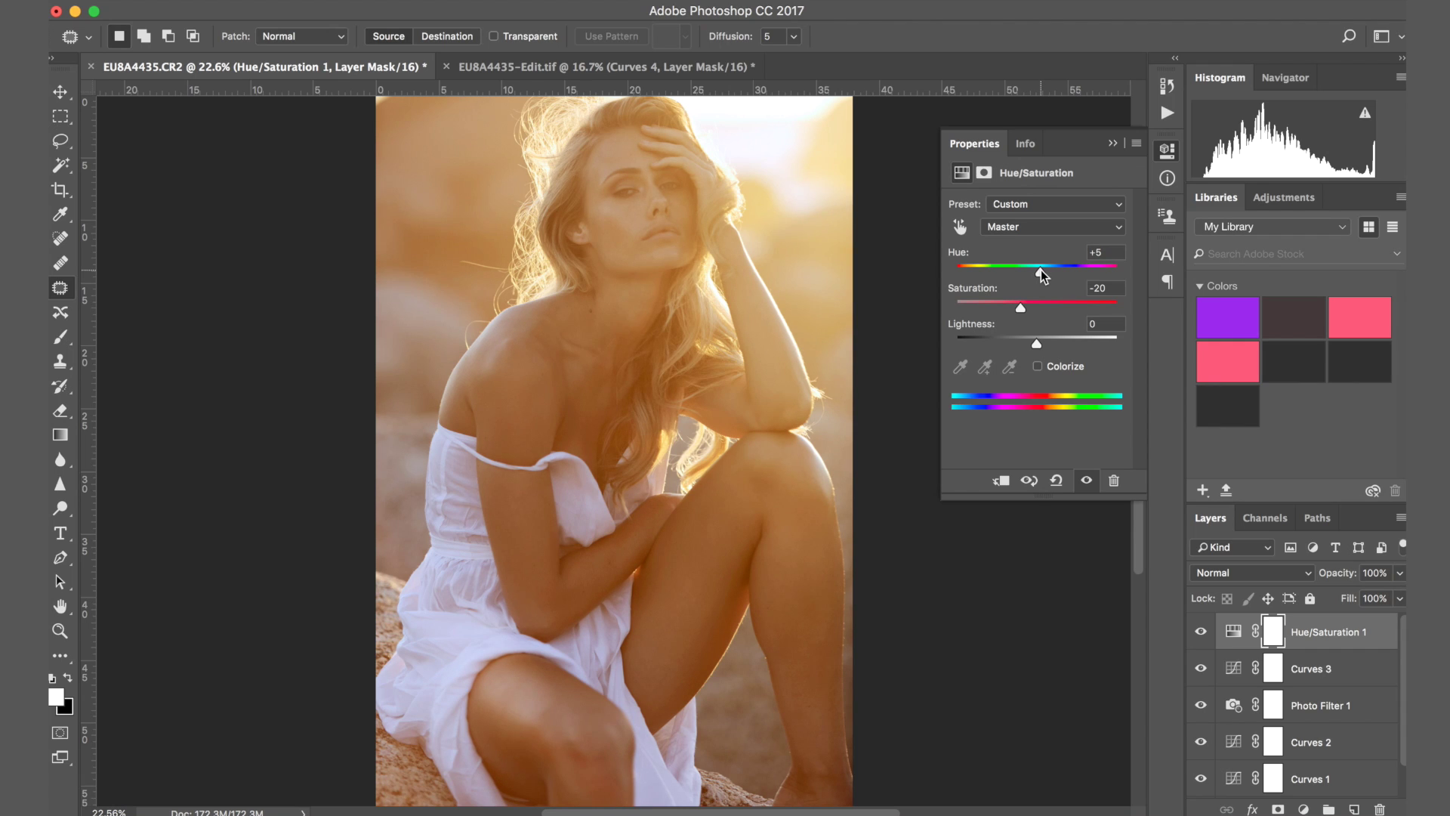
{"action": "left_click_drag", "start_coordinate": [1041, 269], "coordinate": [1040, 269]}
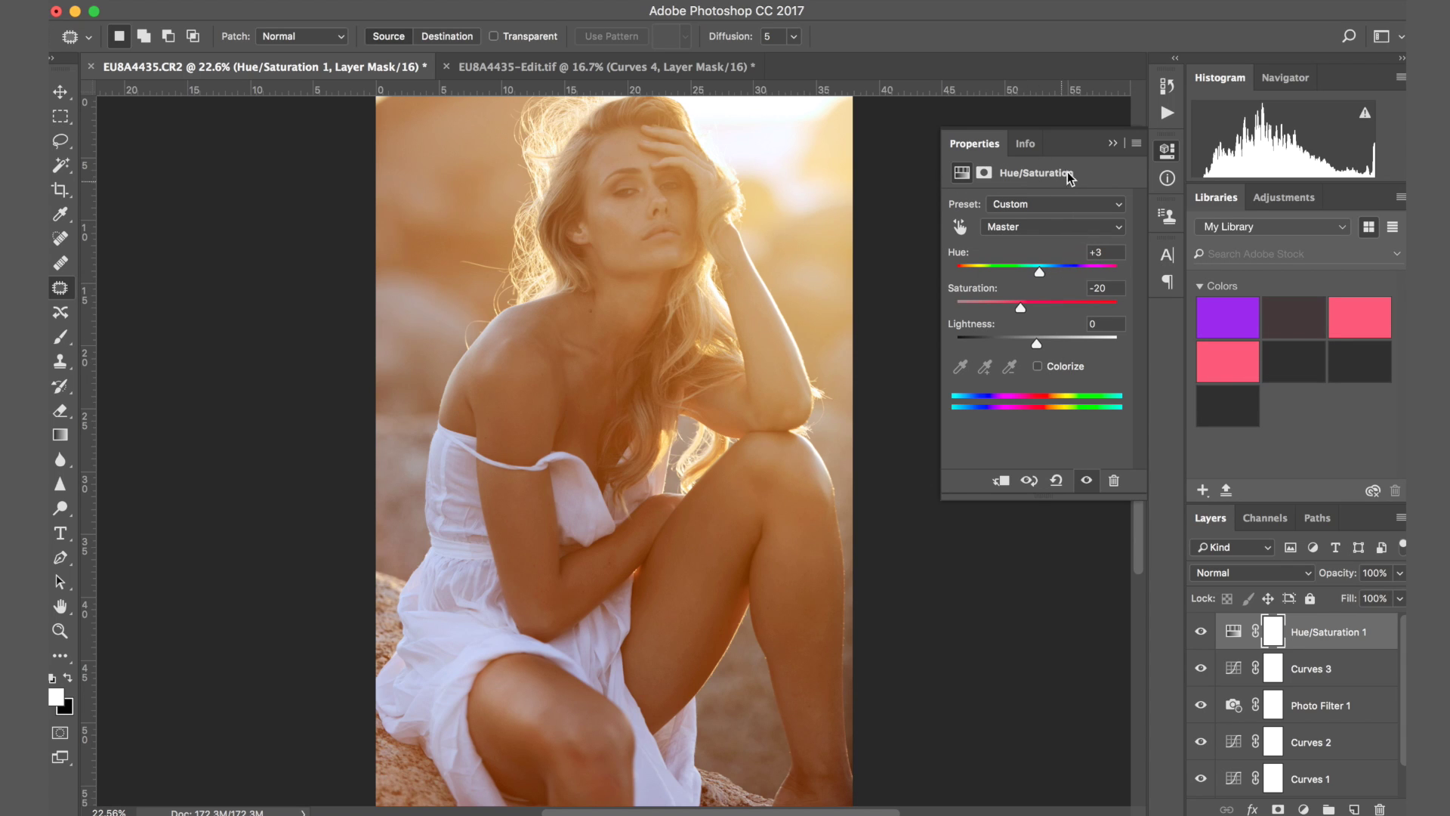
{"action": "left_click", "coordinate": [1113, 144]}
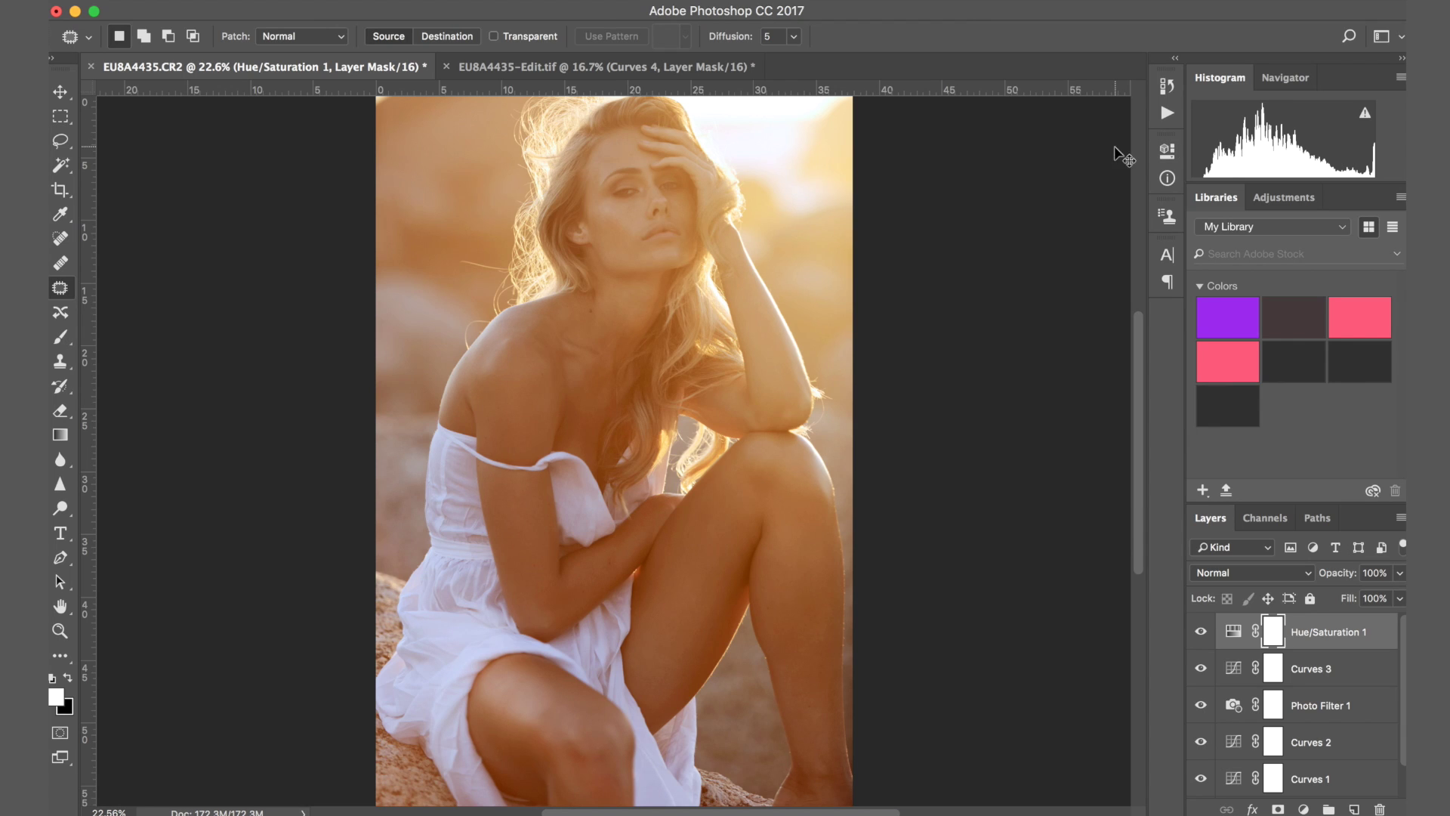
Invert the Hue/Saturation 1 layer mask to black and enlarge the Brush tool to 1300 px
{"action": "key", "text": "super+i"}
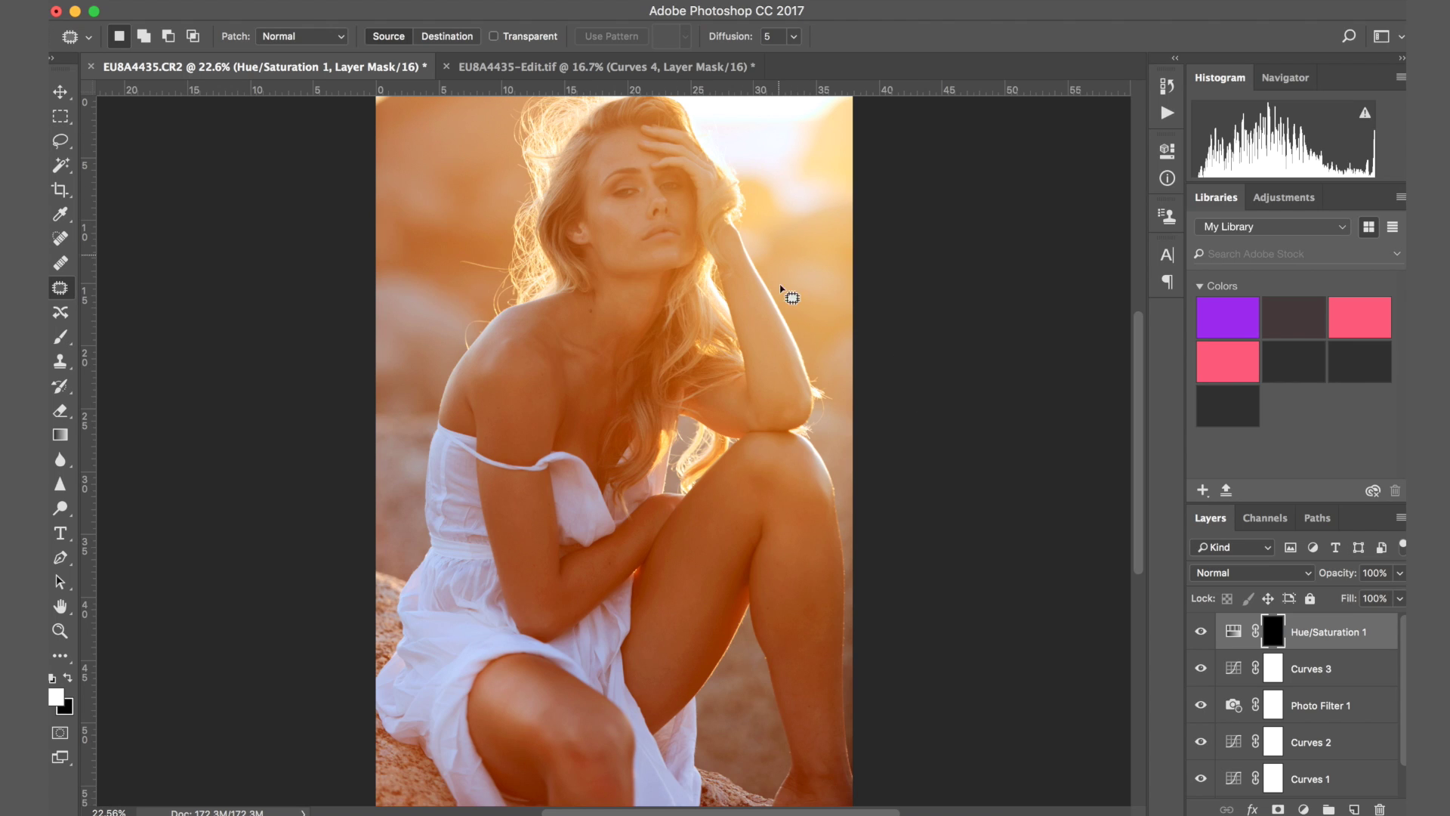
{"action": "left_click", "coordinate": [60, 337]}
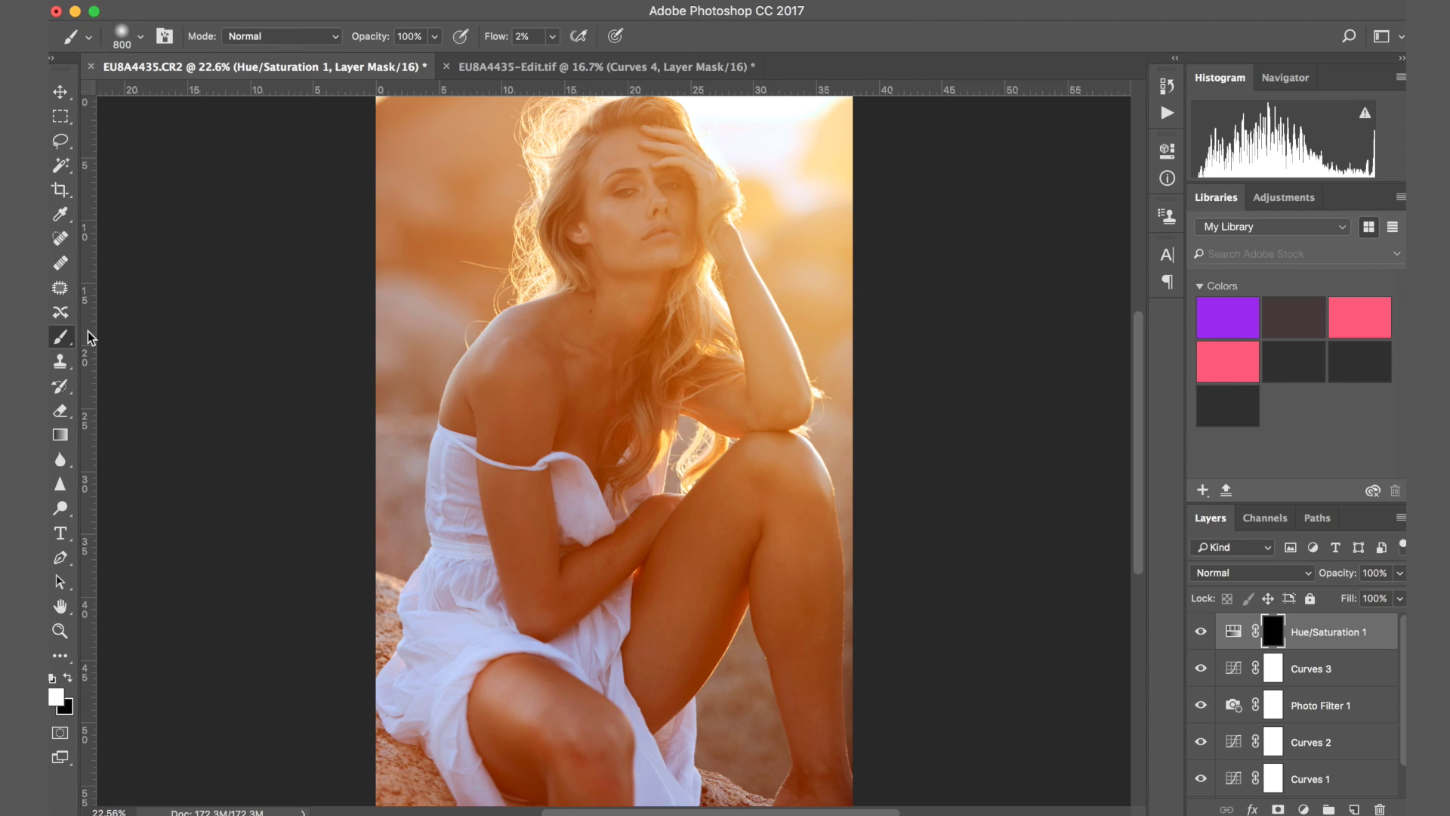
{"action": "key", "text": "bracketright"}
{"action": "key", "text": "bracketright"}
{"action": "key", "text": "bracketright"}
{"action": "key", "text": "bracketright"}
{"action": "key", "text": "bracketright"}
Set the brush flow to 19% and paint white over the woman on the Hue/Saturation 1 mask
{"action": "left_click_drag", "start_coordinate": [499, 39], "coordinate": [518, 49]}
{"action": "left_click", "coordinate": [559, 542]}
{"action": "mouse_move", "coordinate": [558, 543]}
{"action": "left_mouse_down"}
{"action": "mouse_move", "coordinate": [466, 573]}
{"action": "mouse_move", "coordinate": [552, 585]}
{"action": "mouse_move", "coordinate": [547, 556]}
{"action": "left_mouse_up"}
Add a fourth Curves adjustment layer above Hue/Saturation 1
{"action": "left_click", "coordinate": [1304, 808]}
{"action": "left_click", "coordinate": [1312, 541]}
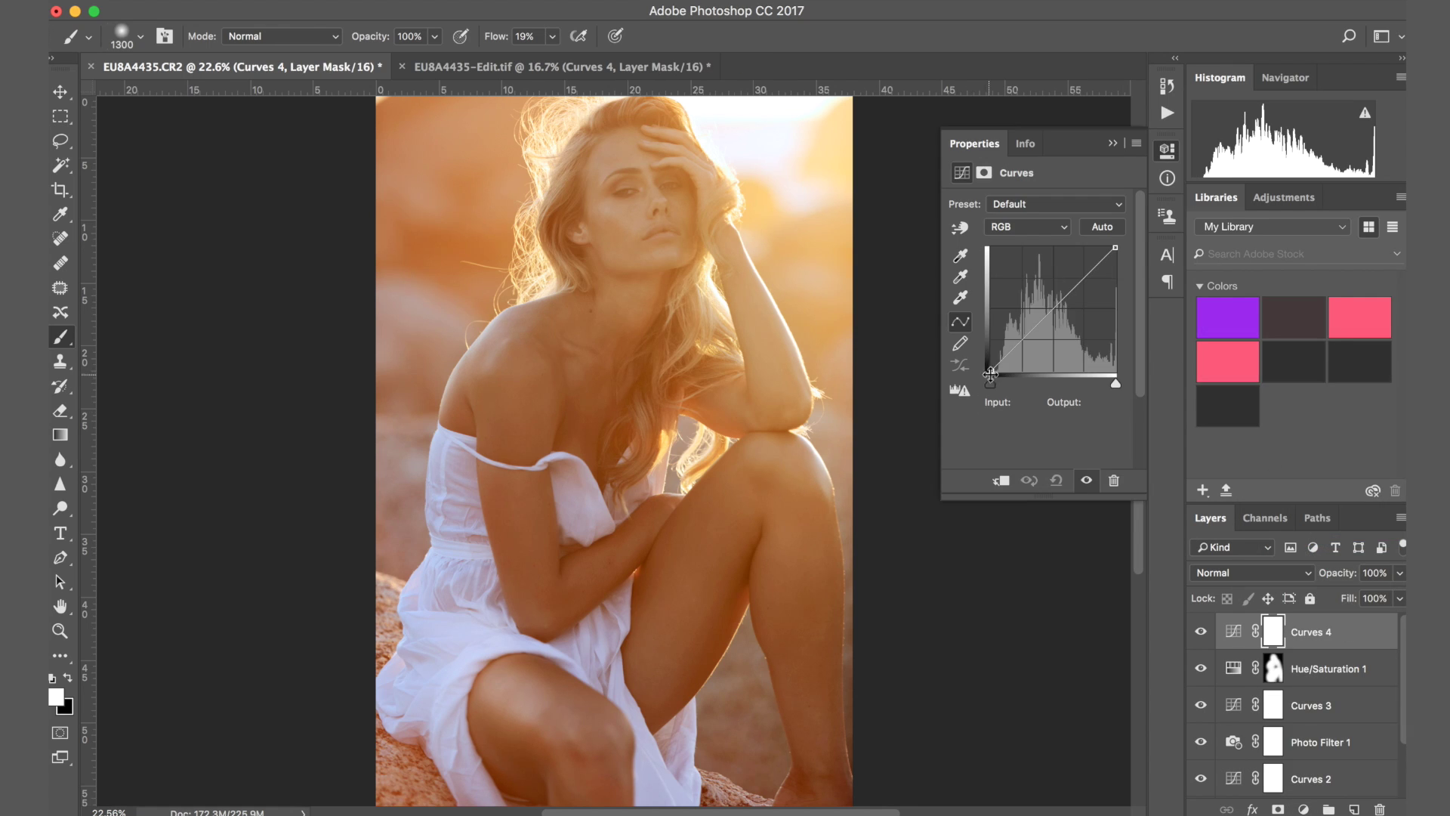
{"action": "left_click_drag", "start_coordinate": [991, 370], "coordinate": [1006, 371]}
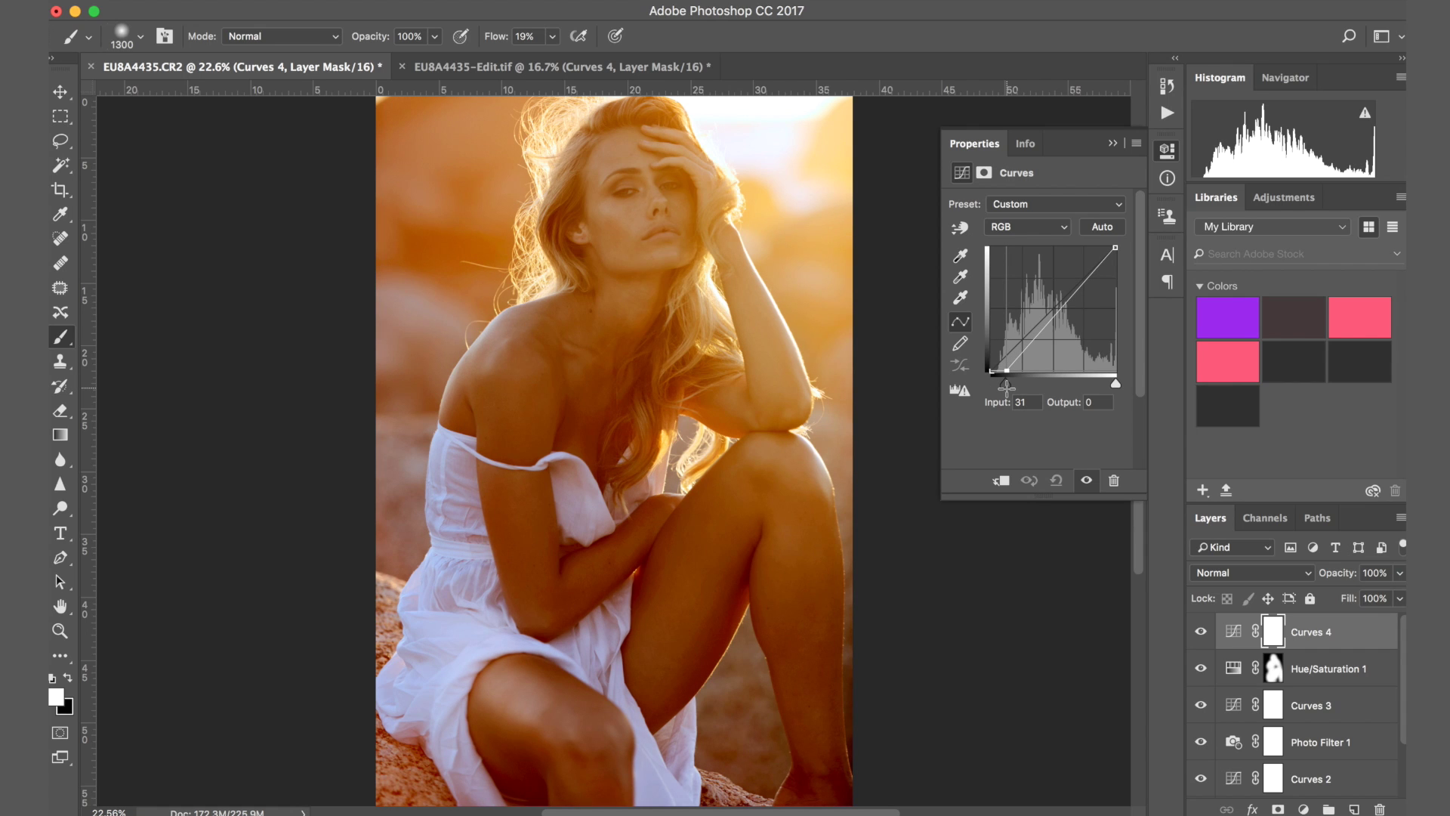
{"action": "left_click", "coordinate": [1116, 247]}
{"action": "left_click_drag", "start_coordinate": [1116, 248], "coordinate": [1133, 247]}
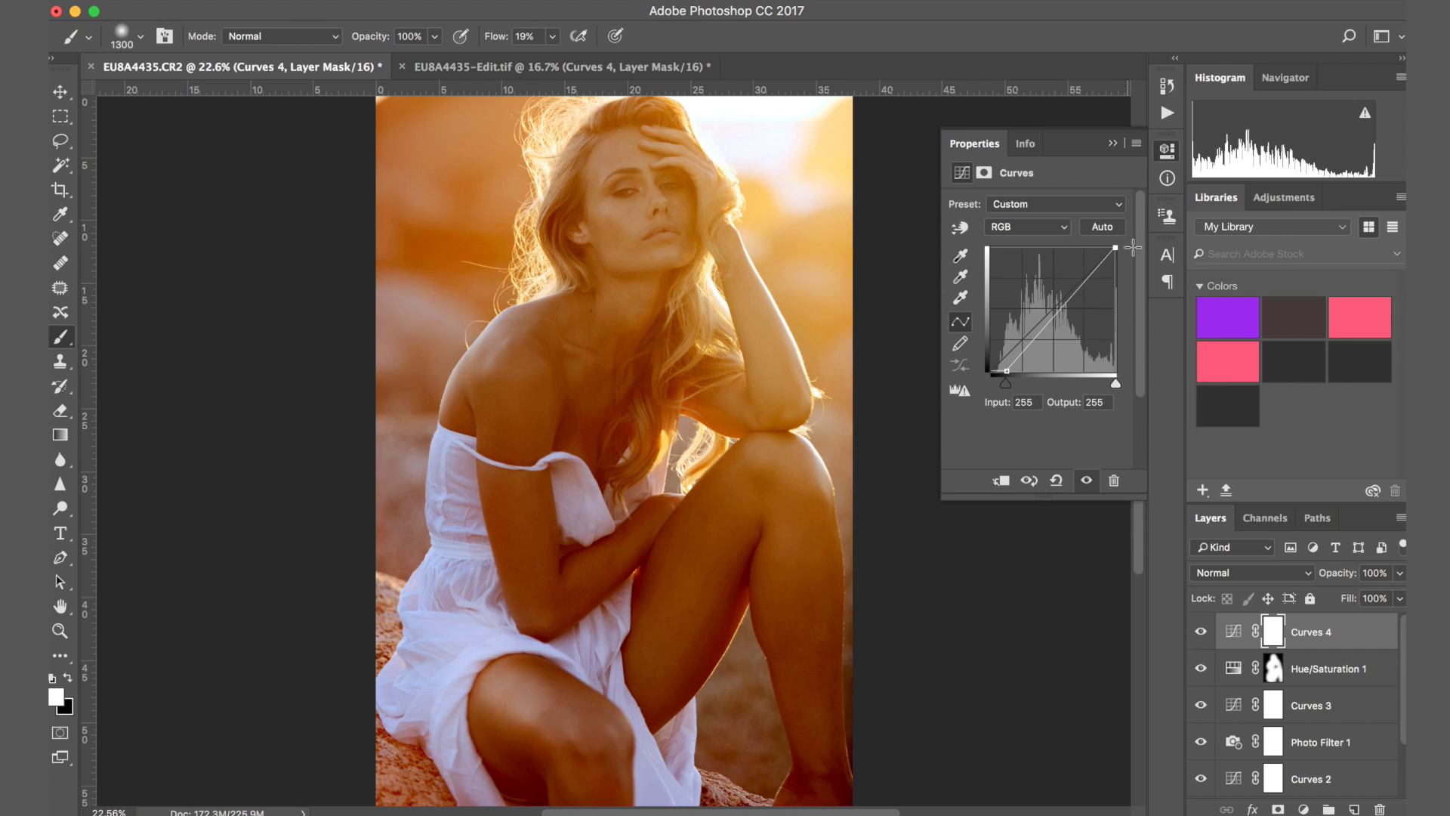
{"action": "left_click_drag", "start_coordinate": [1006, 371], "coordinate": [992, 371]}
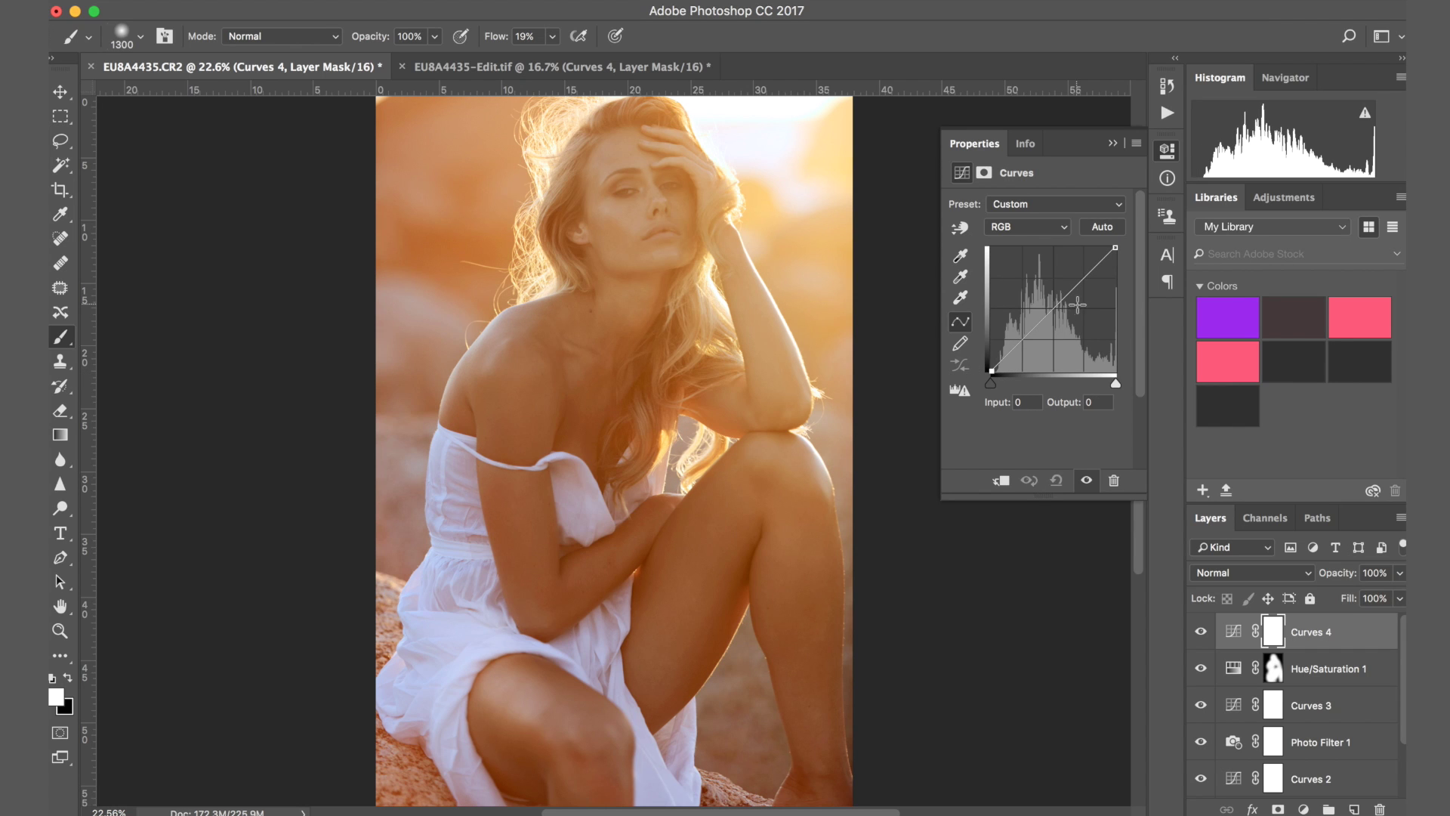
Add contrast on the Curves 4 layer with a midtone point and a shadow point at input 82, output 68
{"action": "left_click", "coordinate": [1052, 310]}
{"action": "left_click_drag", "start_coordinate": [1052, 309], "coordinate": [1031, 338]}
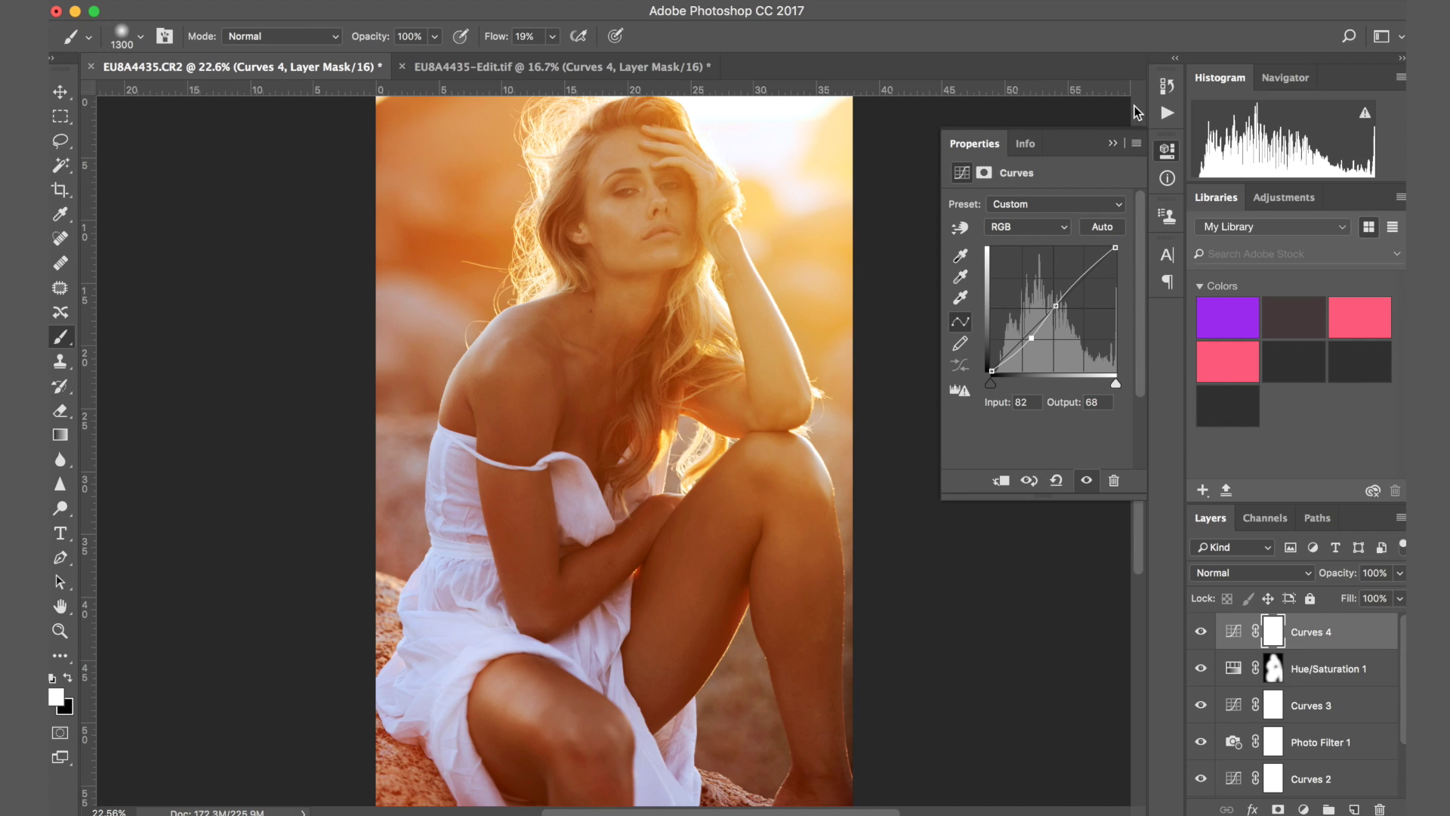
{"action": "left_click", "coordinate": [1112, 143]}
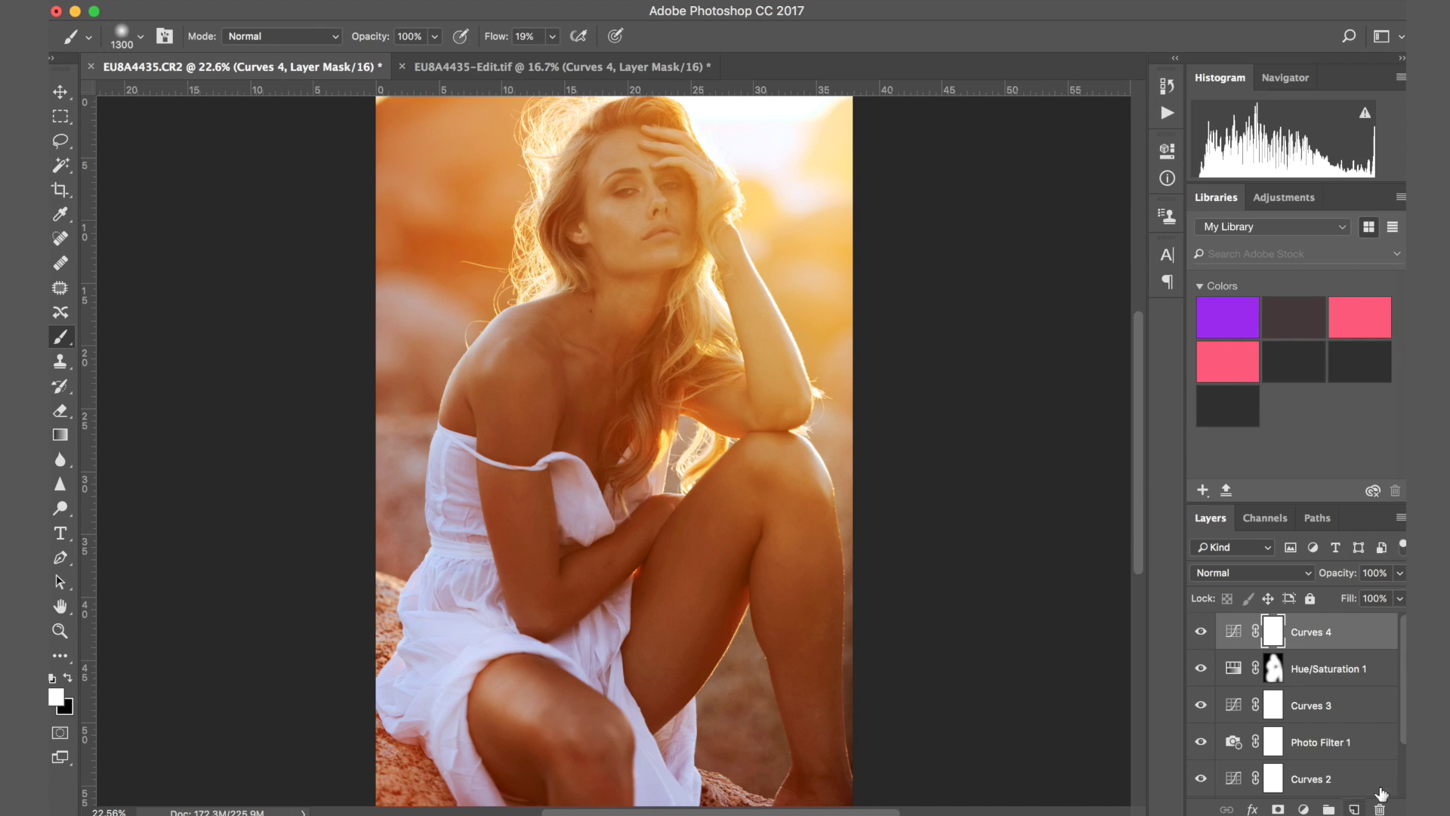
Invert the Curves 4 layer mask to black and paint white over the woman's skin with a 1400 px brush
{"action": "key", "text": "super+i"}
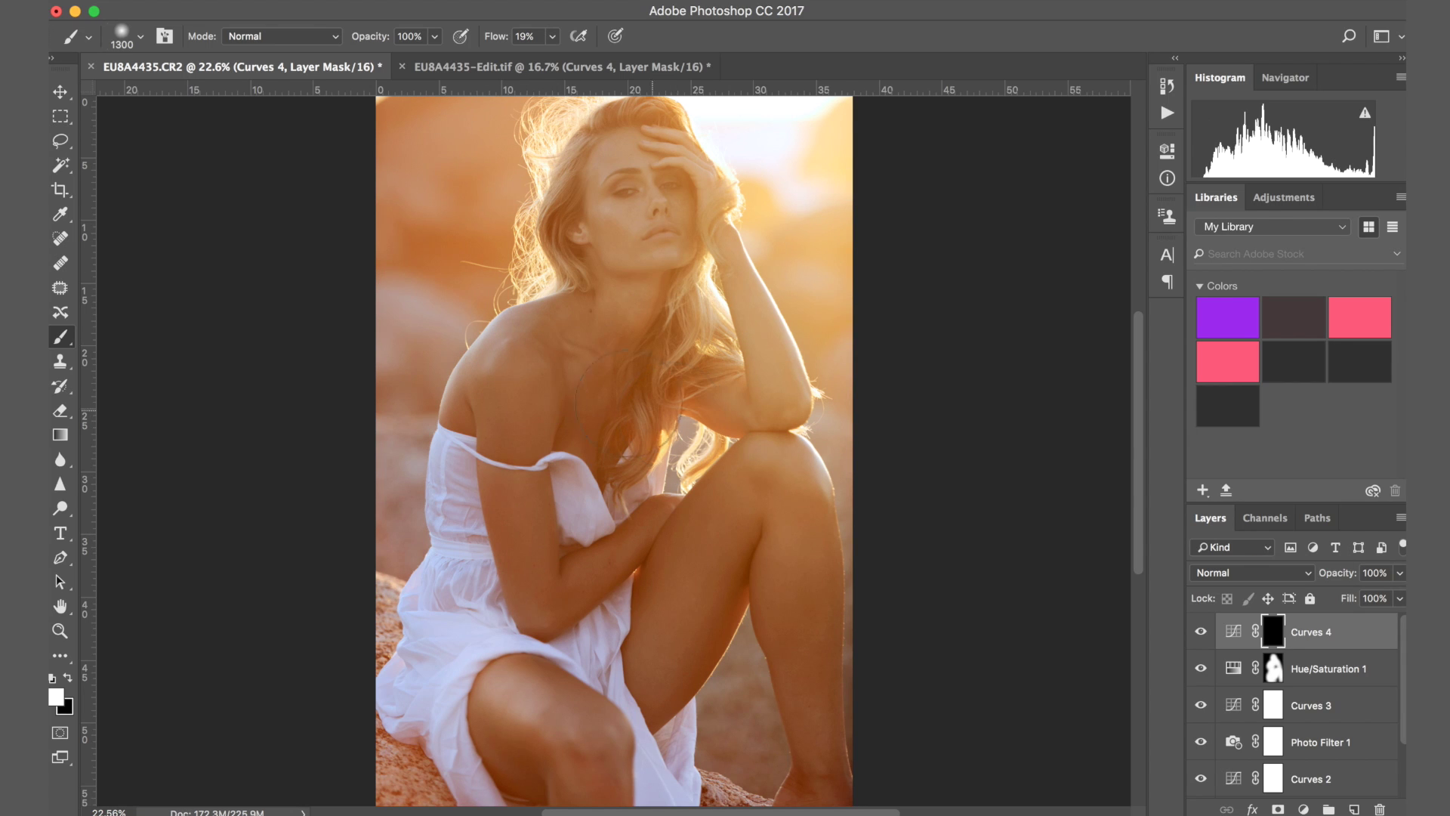
{"action": "key", "text": "bracketleft"}
{"action": "key", "text": "bracketright"}
{"action": "key", "text": "bracketright"}
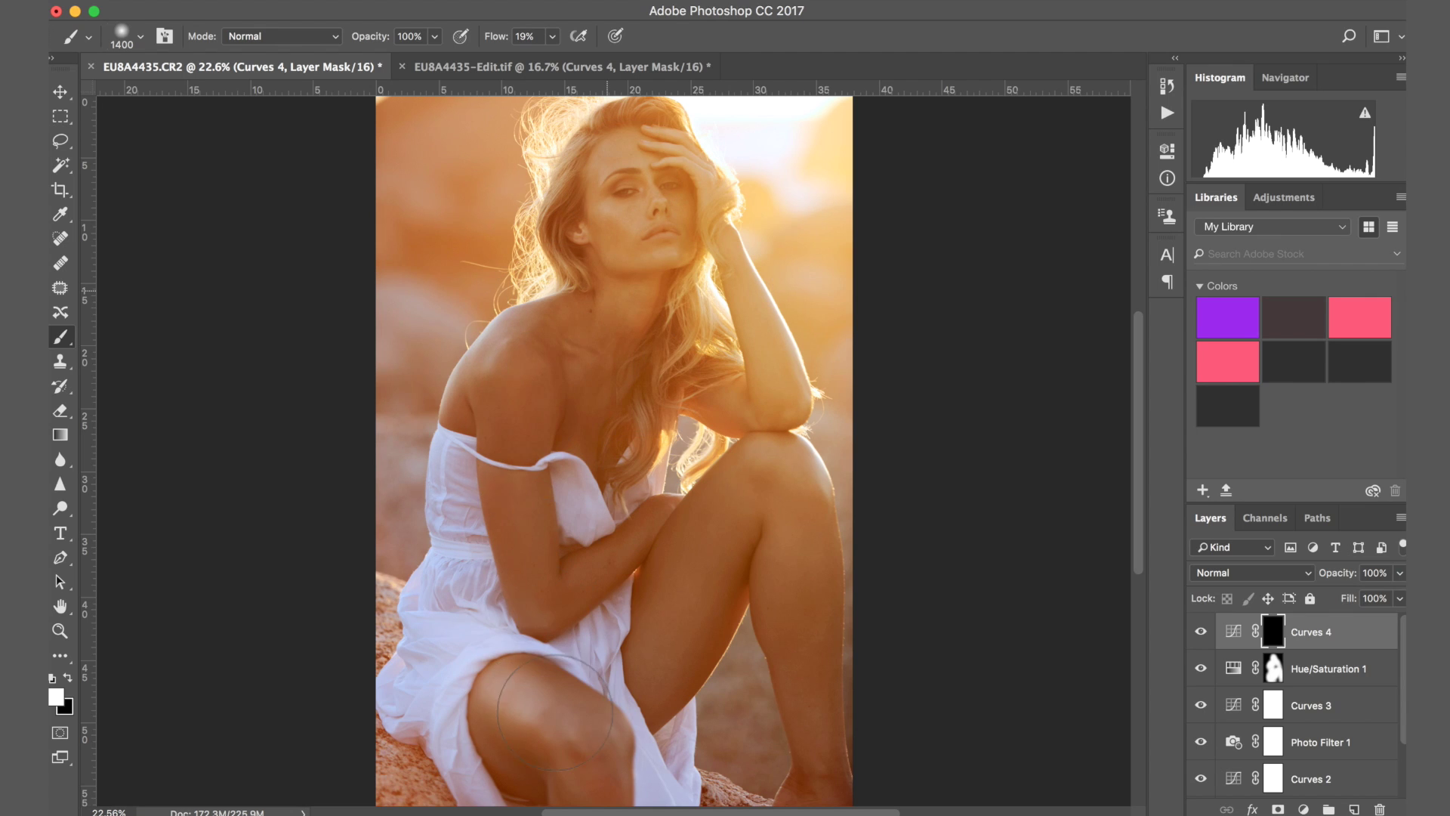
{"action": "mouse_move", "coordinate": [853, 809]}
{"action": "left_mouse_down"}
{"action": "mouse_move", "coordinate": [710, 325]}
{"action": "mouse_move", "coordinate": [680, 336]}
{"action": "mouse_move", "coordinate": [502, 691]}
{"action": "mouse_move", "coordinate": [518, 683]}
{"action": "left_mouse_up"}
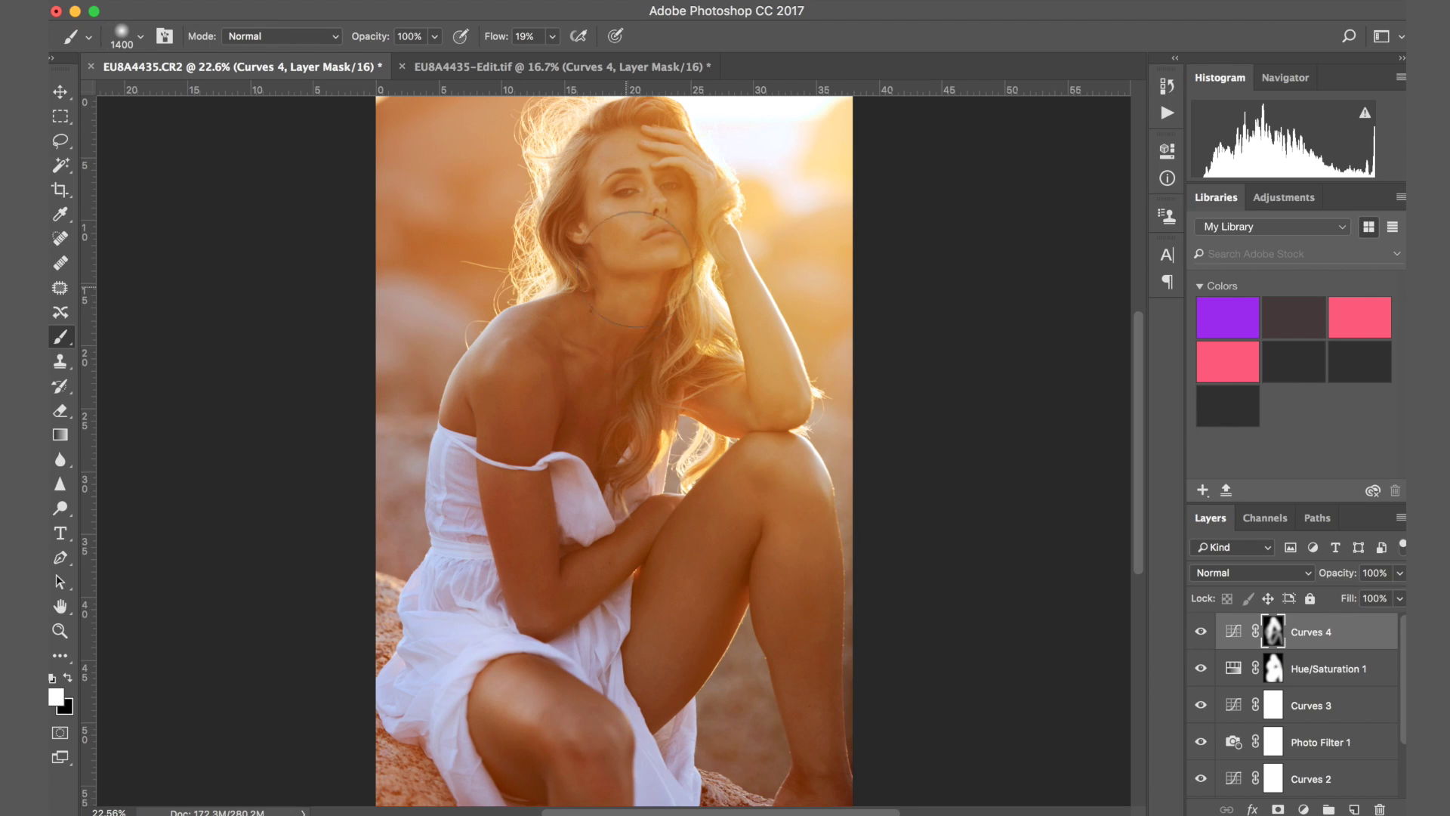
Compare the image with and without Curves 4 and reduce that layer's opacity to 80%
{"action": "left_click", "coordinate": [1200, 632]}
{"action": "left_click", "coordinate": [1200, 632]}
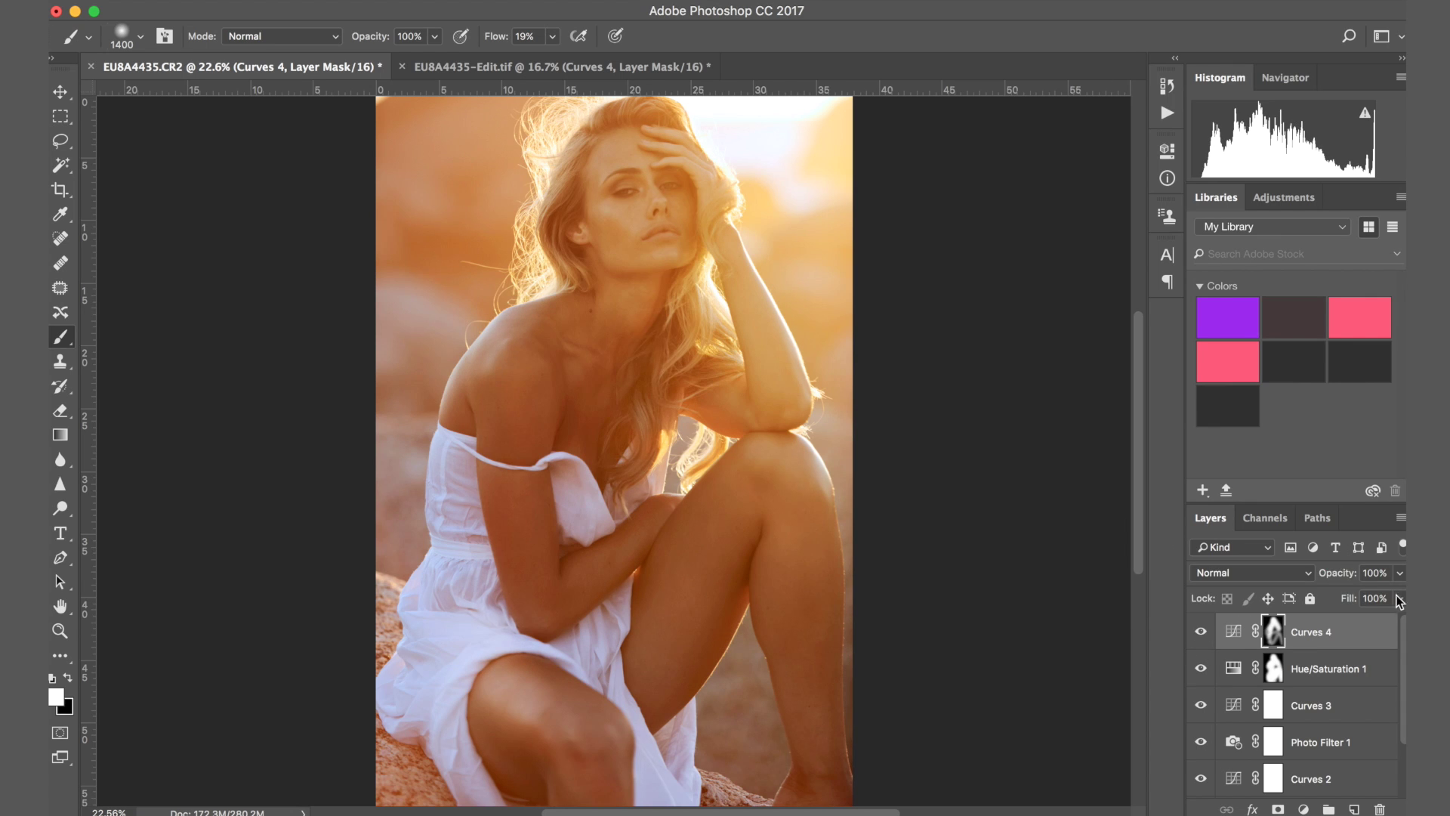
{"action": "left_click_drag", "start_coordinate": [1345, 578], "coordinate": [1340, 579]}
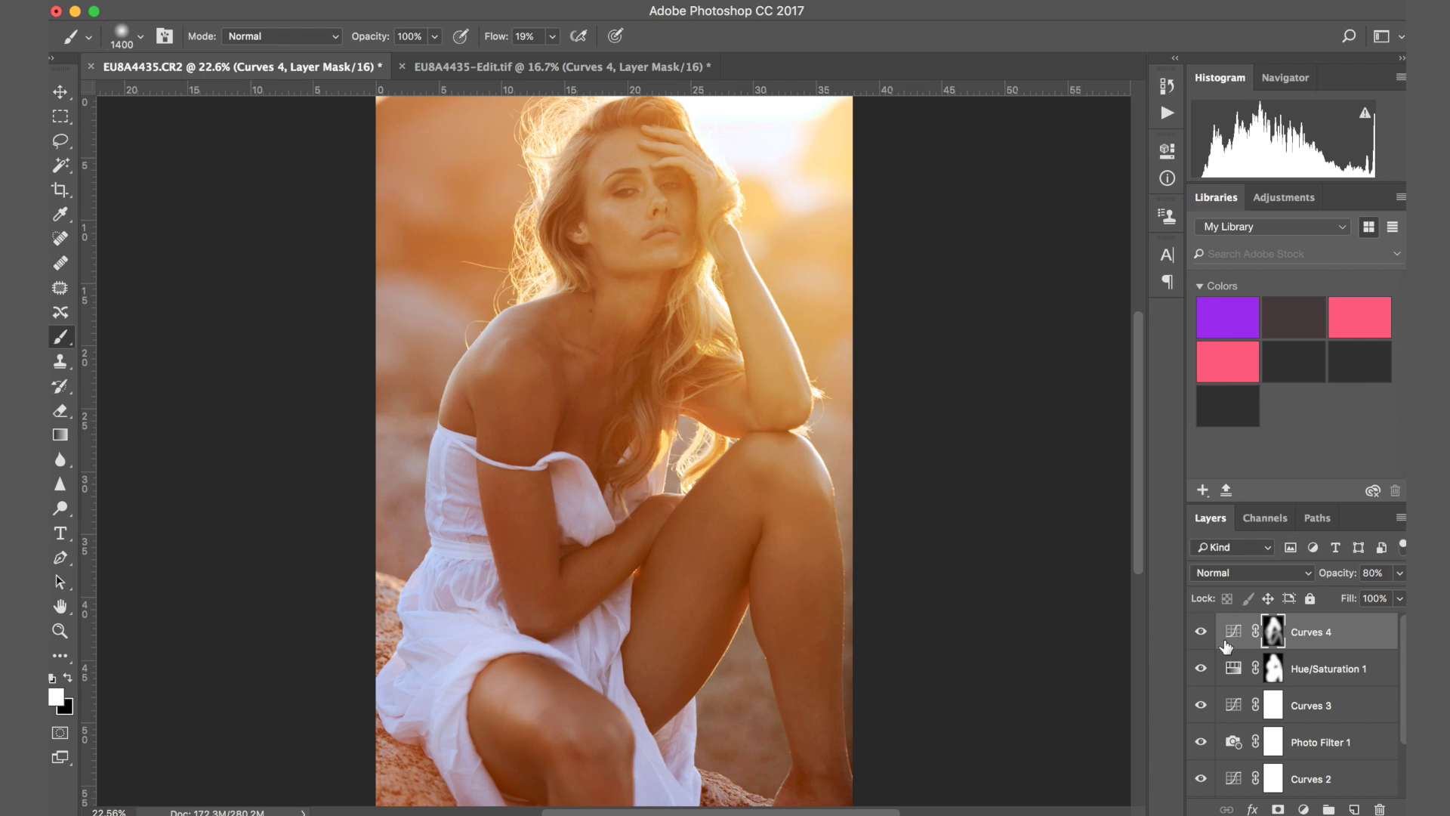
{"action": "left_click", "coordinate": [1201, 640]}
Reopen the Hue/Saturation 1 adjustment and set its saturation to -26
{"action": "left_click", "coordinate": [1234, 671]}
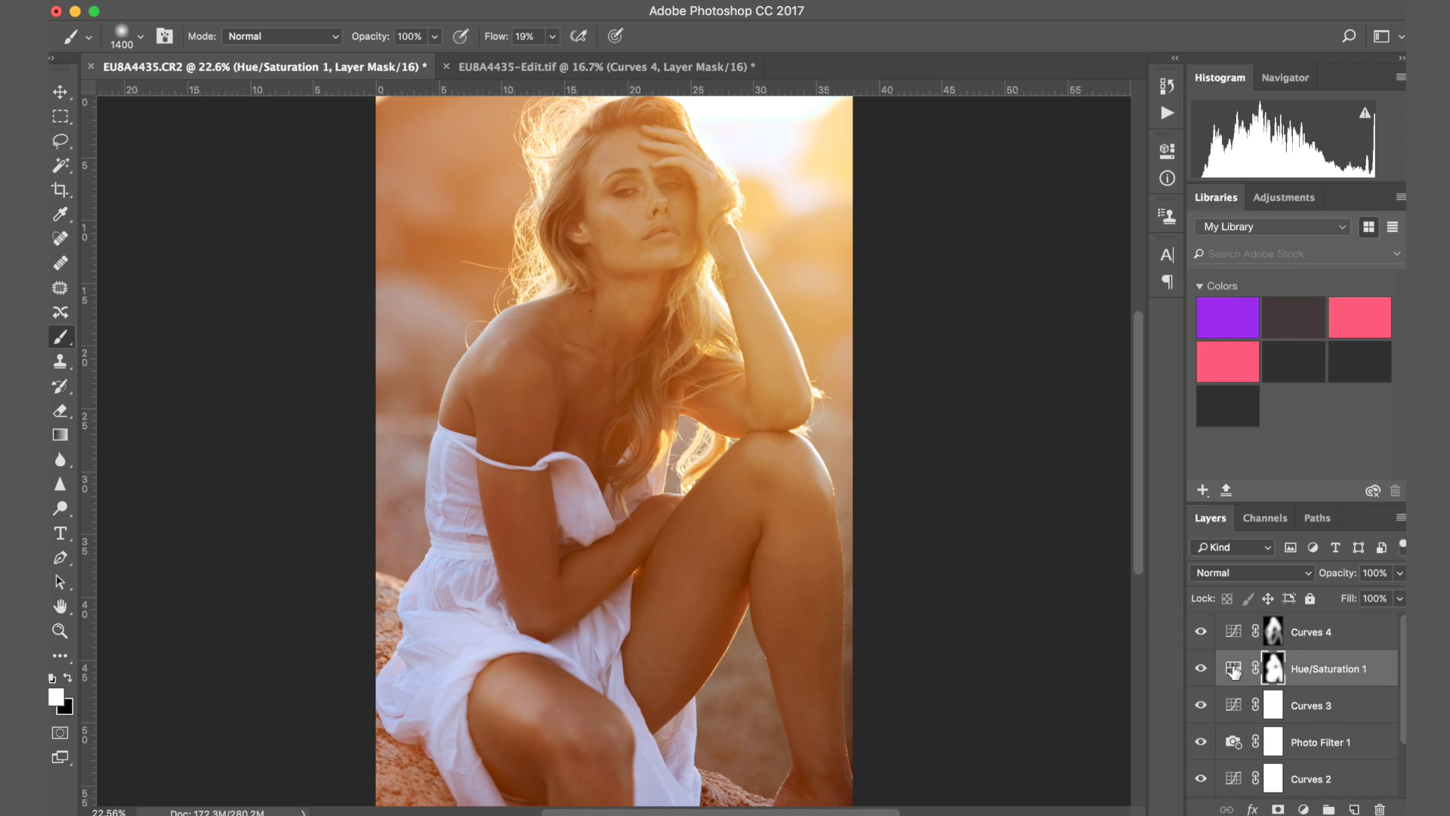
{"action": "double_click", "coordinate": [1234, 670]}
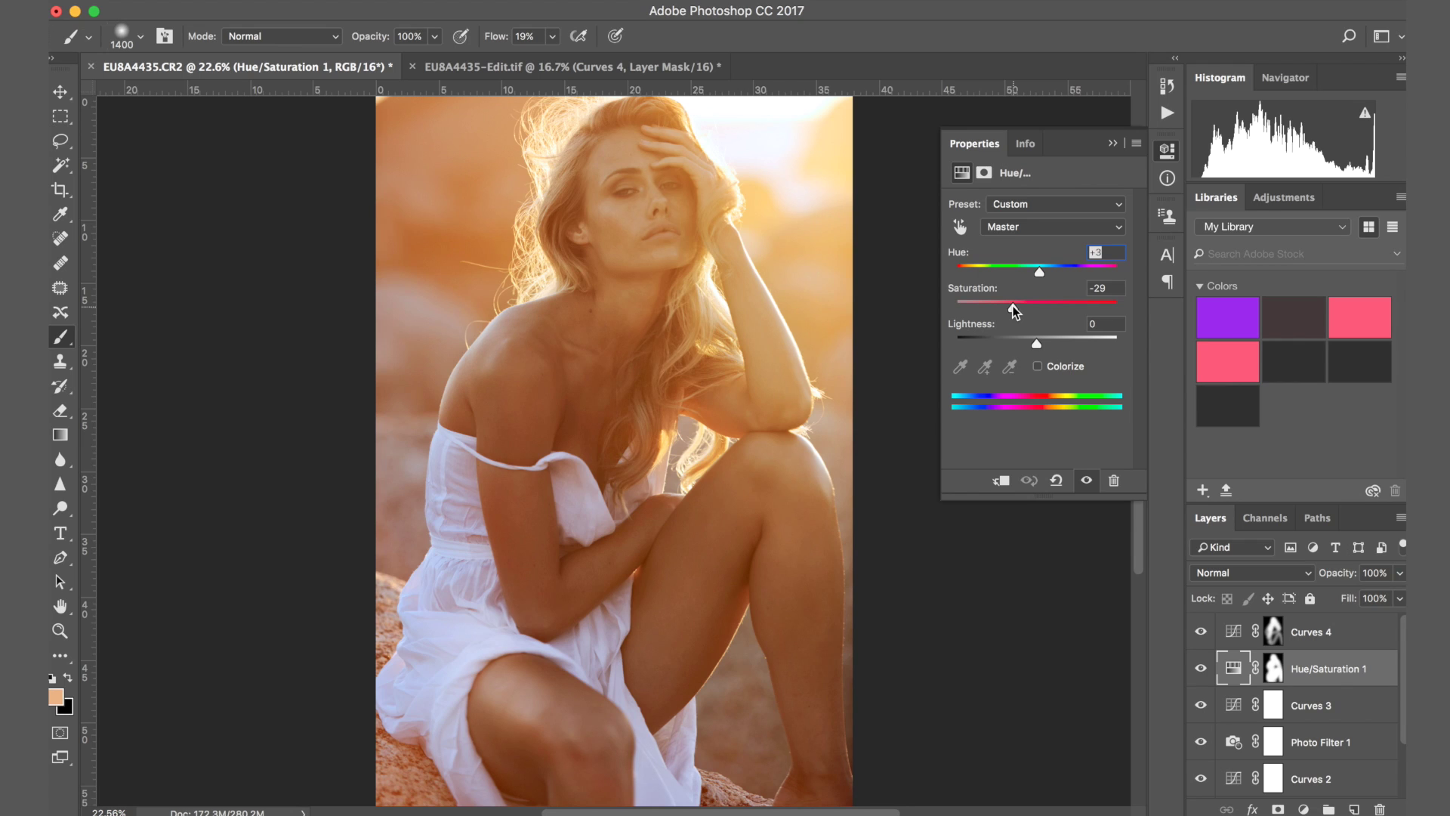
{"action": "left_click_drag", "start_coordinate": [1013, 304], "coordinate": [1016, 305]}
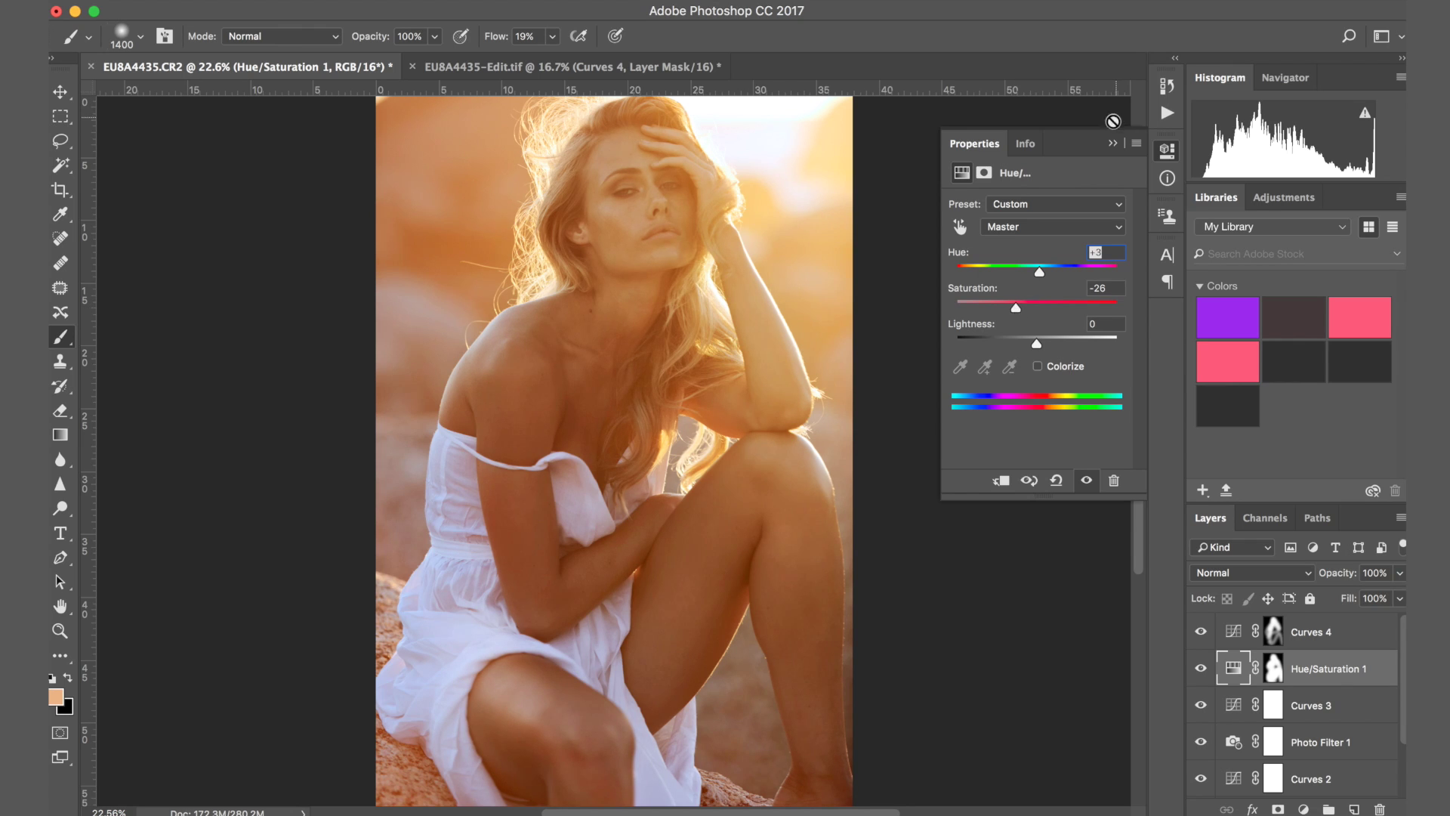
{"action": "left_click", "coordinate": [1112, 143]}
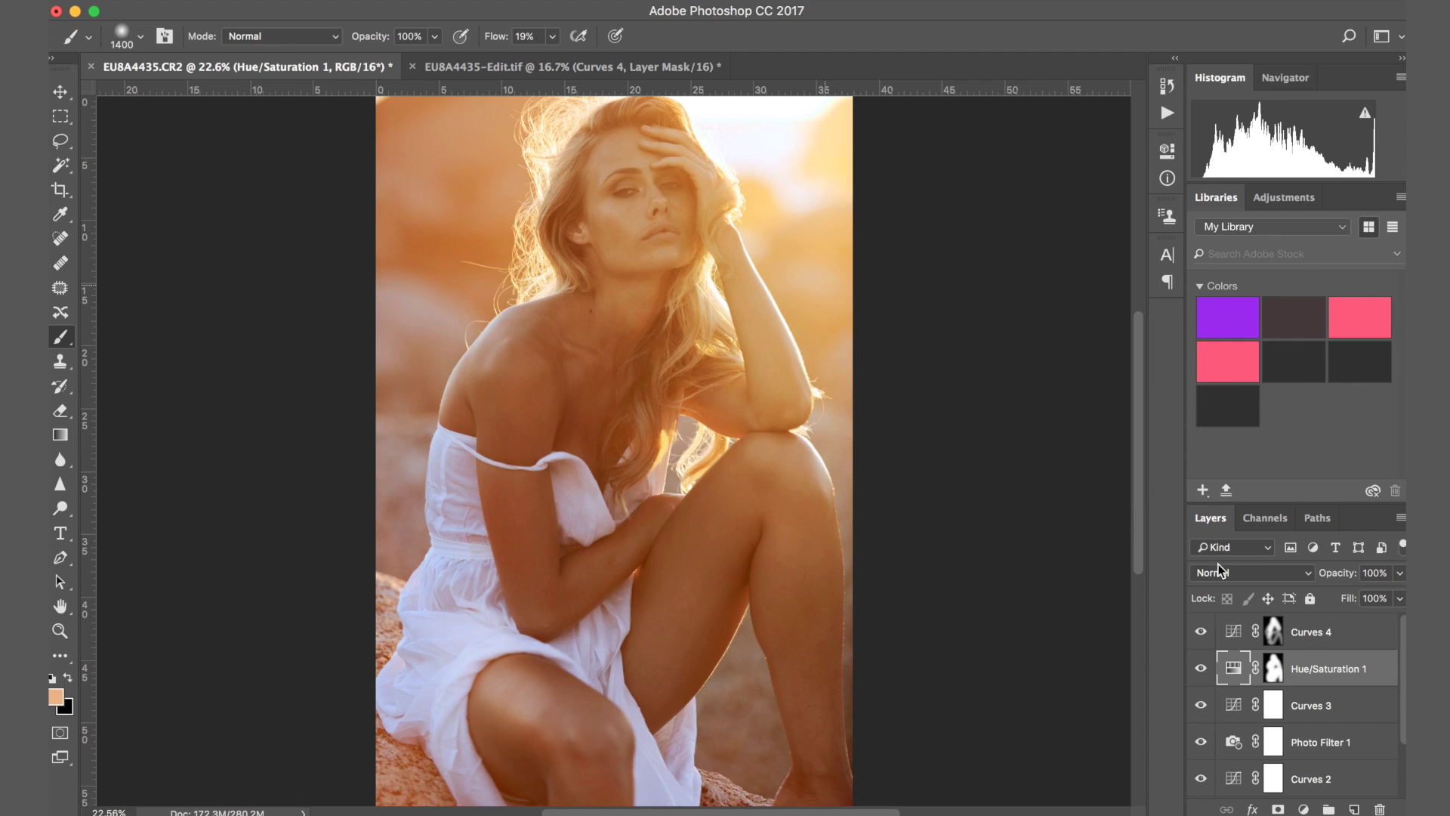
Set up the Clone Stamp on the Background layer with a 300 px brush and 100% flow
{"action": "scroll", "coordinate": [1316, 703], "scroll_direction": "down", "scroll_amount": 2}
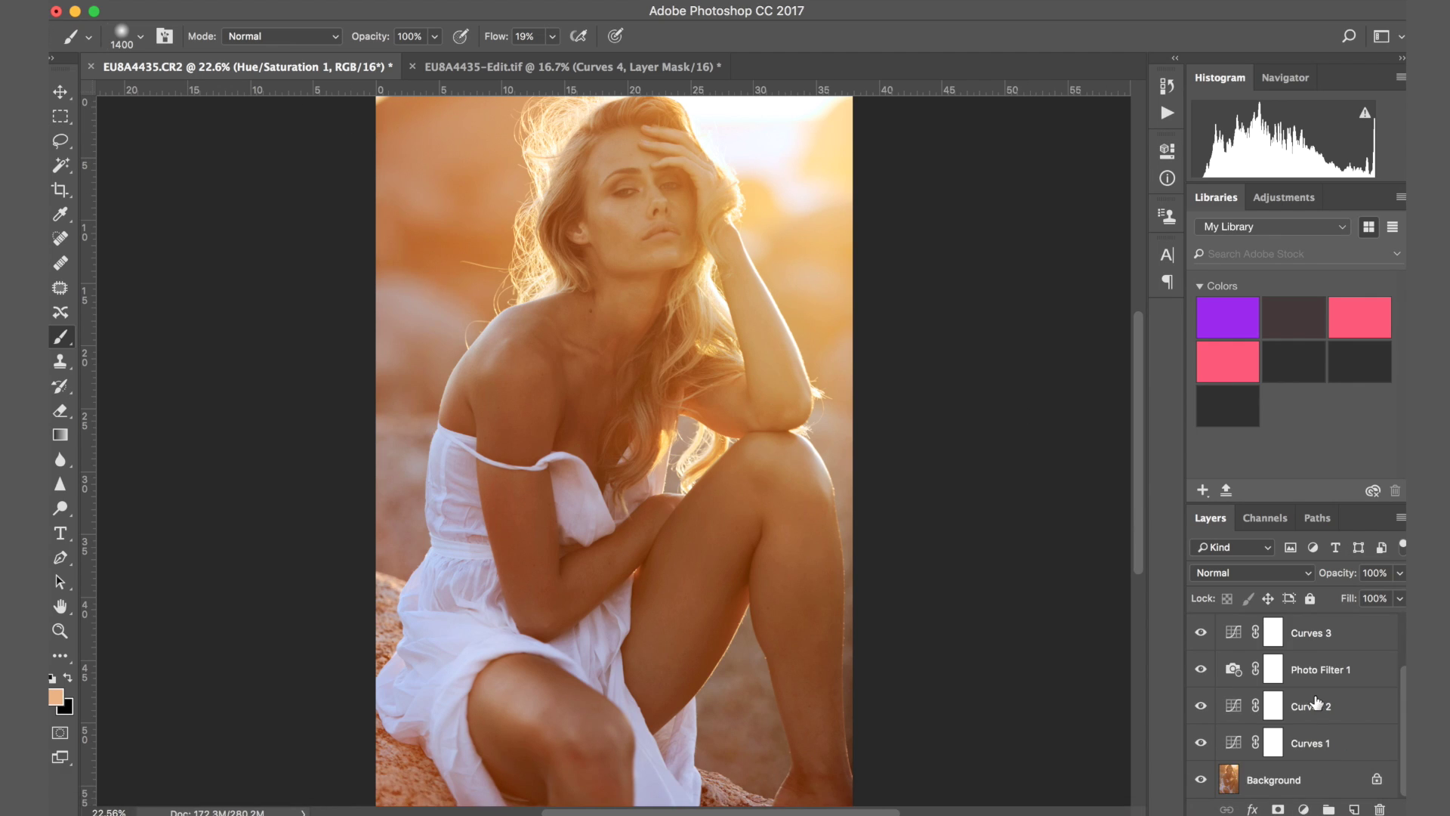
{"action": "left_click", "coordinate": [1291, 783]}
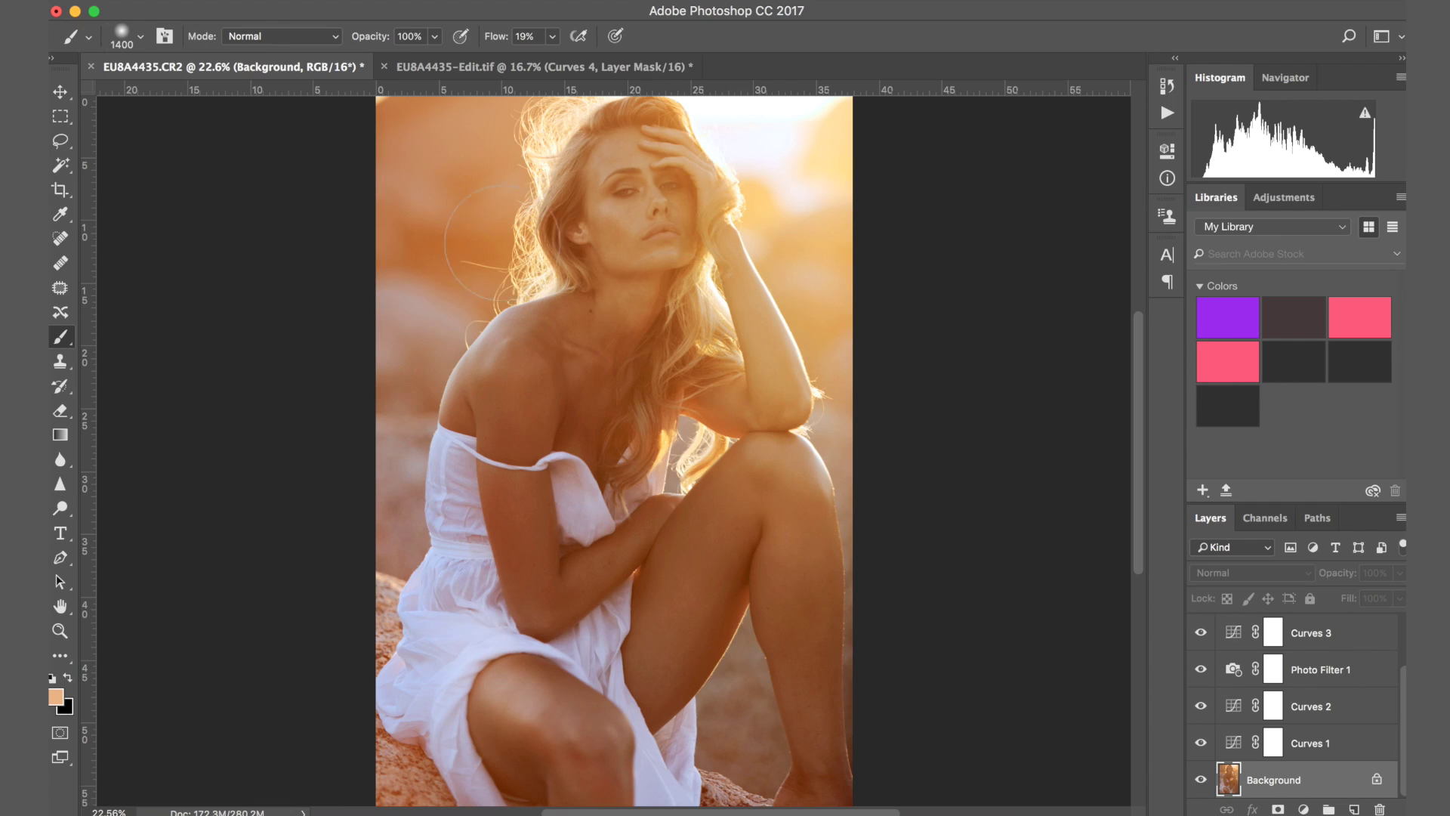
{"action": "left_click", "coordinate": [59, 363]}
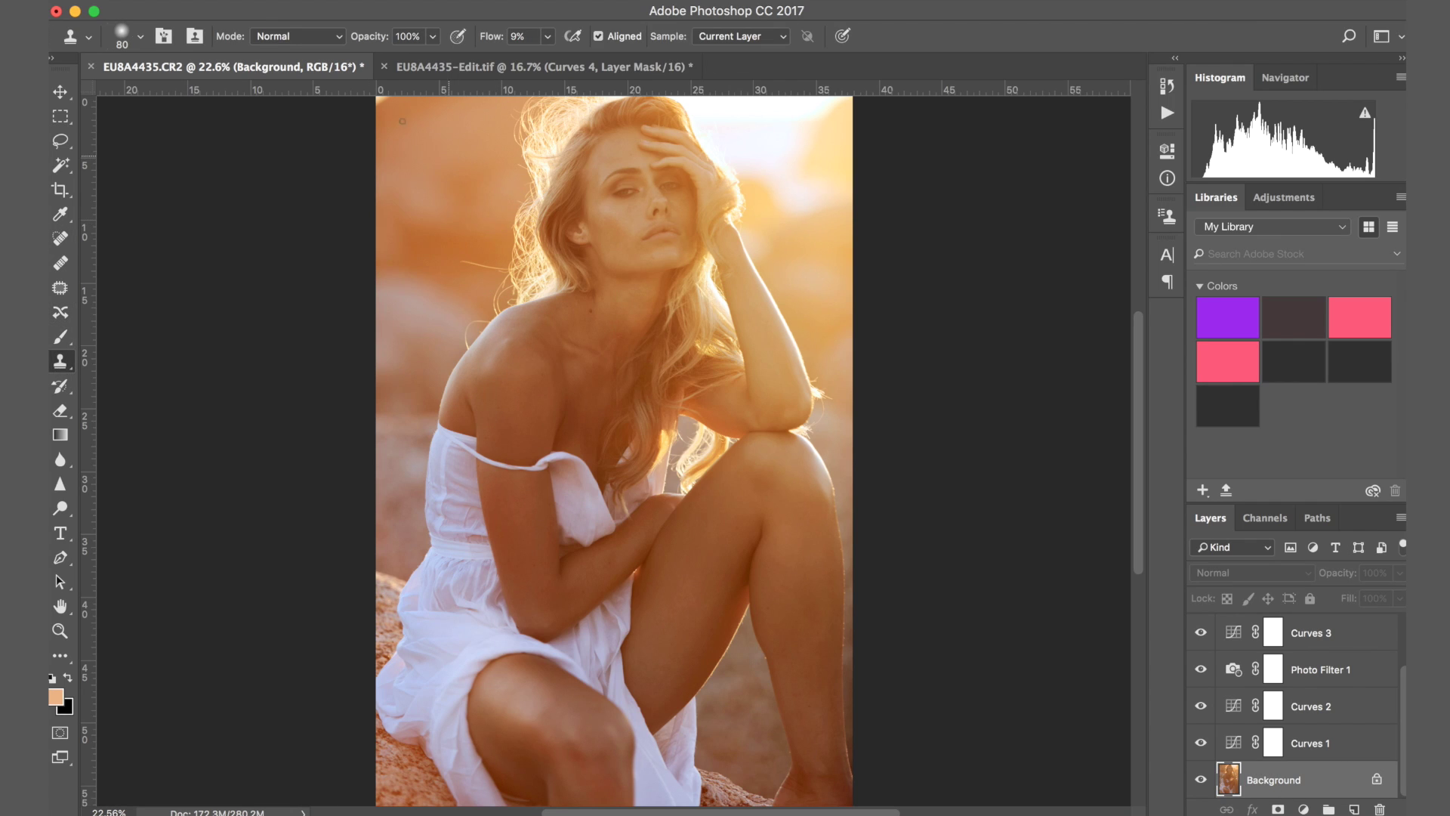
{"action": "key", "text": "bracketright"}
{"action": "key", "text": "bracketright"}
{"action": "key", "text": "bracketright"}
{"action": "key", "text": "bracketright"}
{"action": "key", "text": "bracketright"}
{"action": "key", "text": "bracketright"}
{"action": "key", "text": "bracketright"}
{"action": "left_click", "coordinate": [521, 36]}
{"action": "type", "text": "100"}
{"action": "key", "text": "Return"}
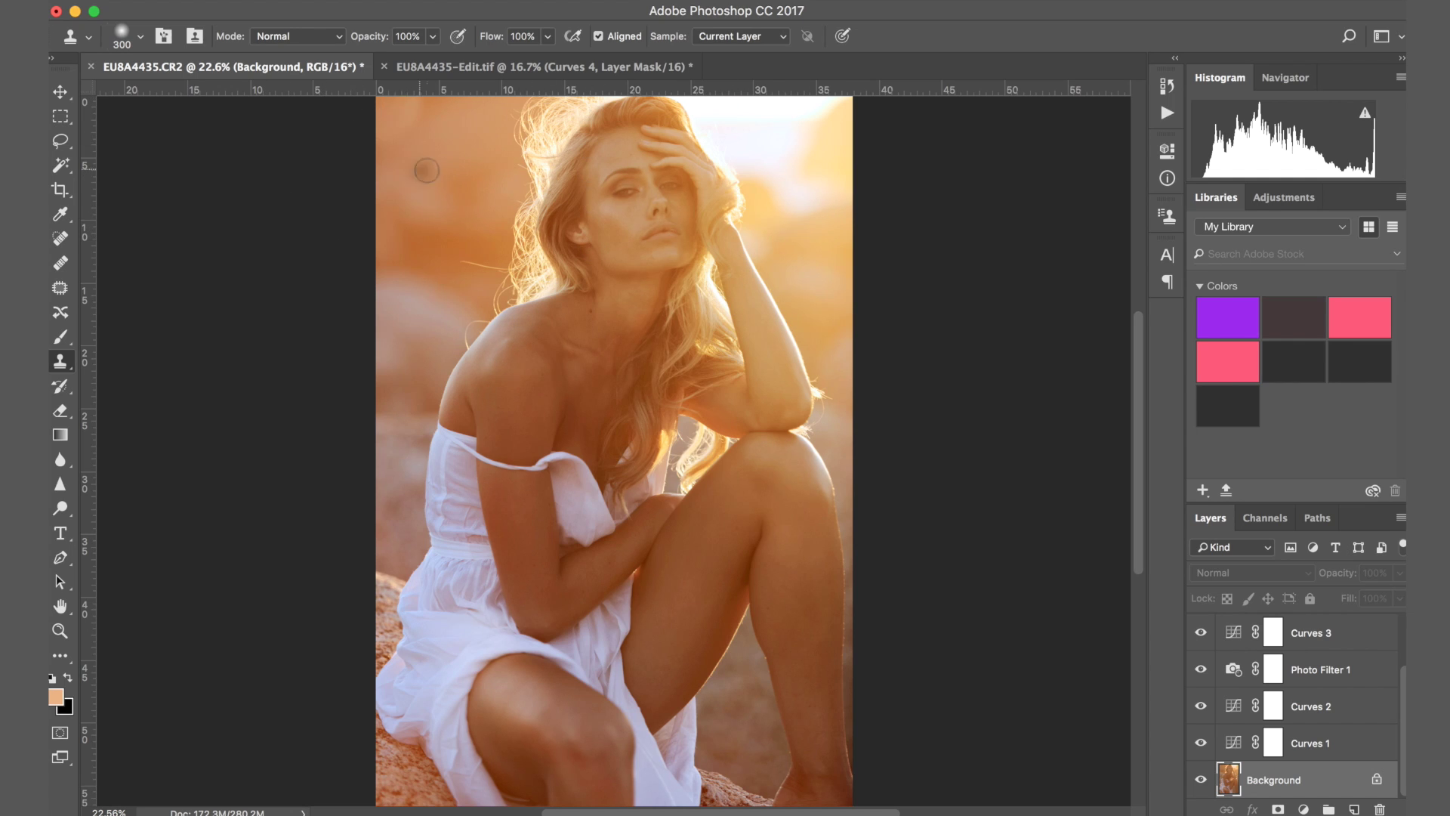
Sample the skin tone on the woman's forehead as the Brush tool's painting colour
{"action": "left_click", "coordinate": [59, 90]}
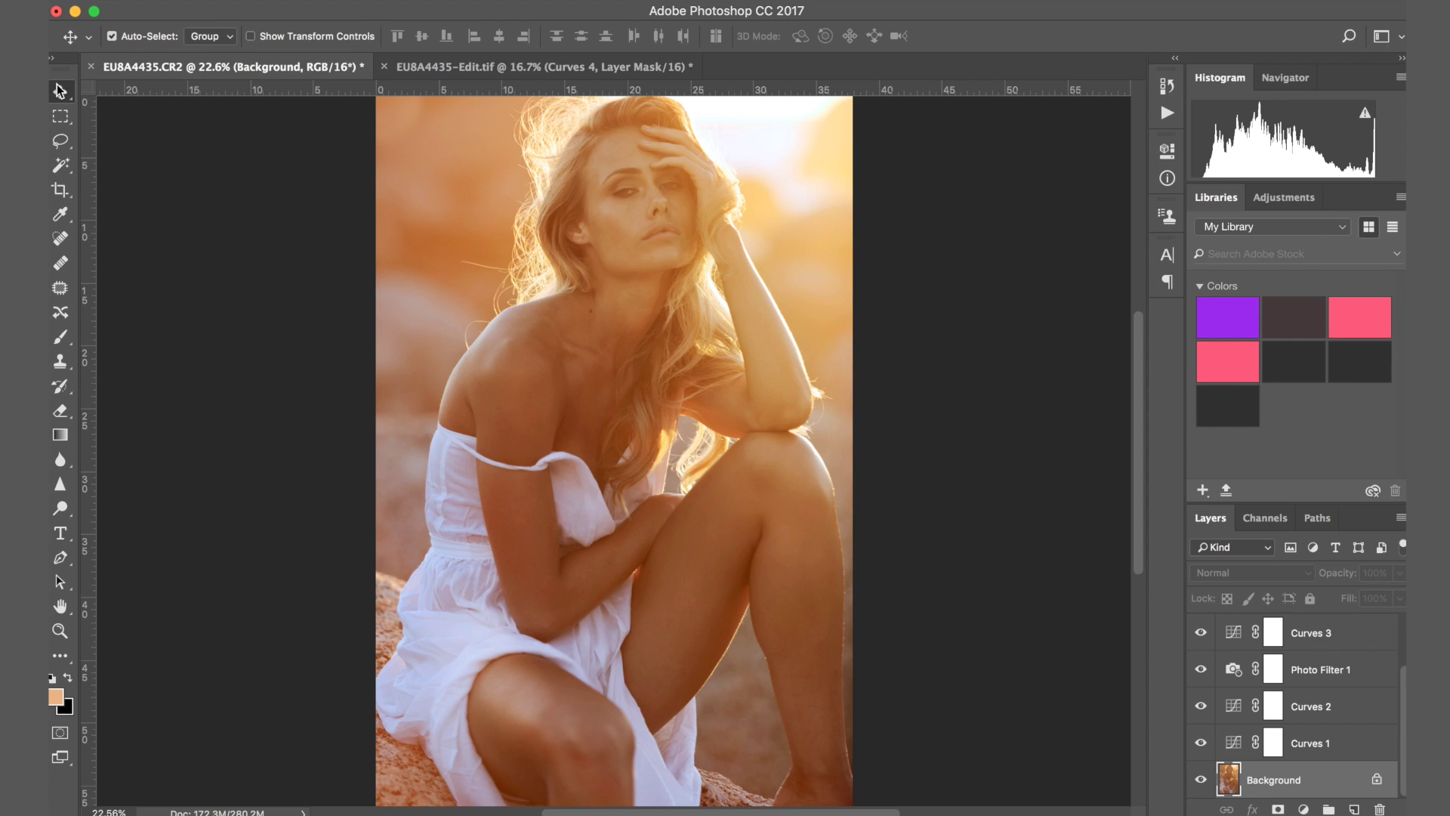
{"action": "scroll", "coordinate": [609, 592], "scroll_direction": "up", "scroll_amount": 3}
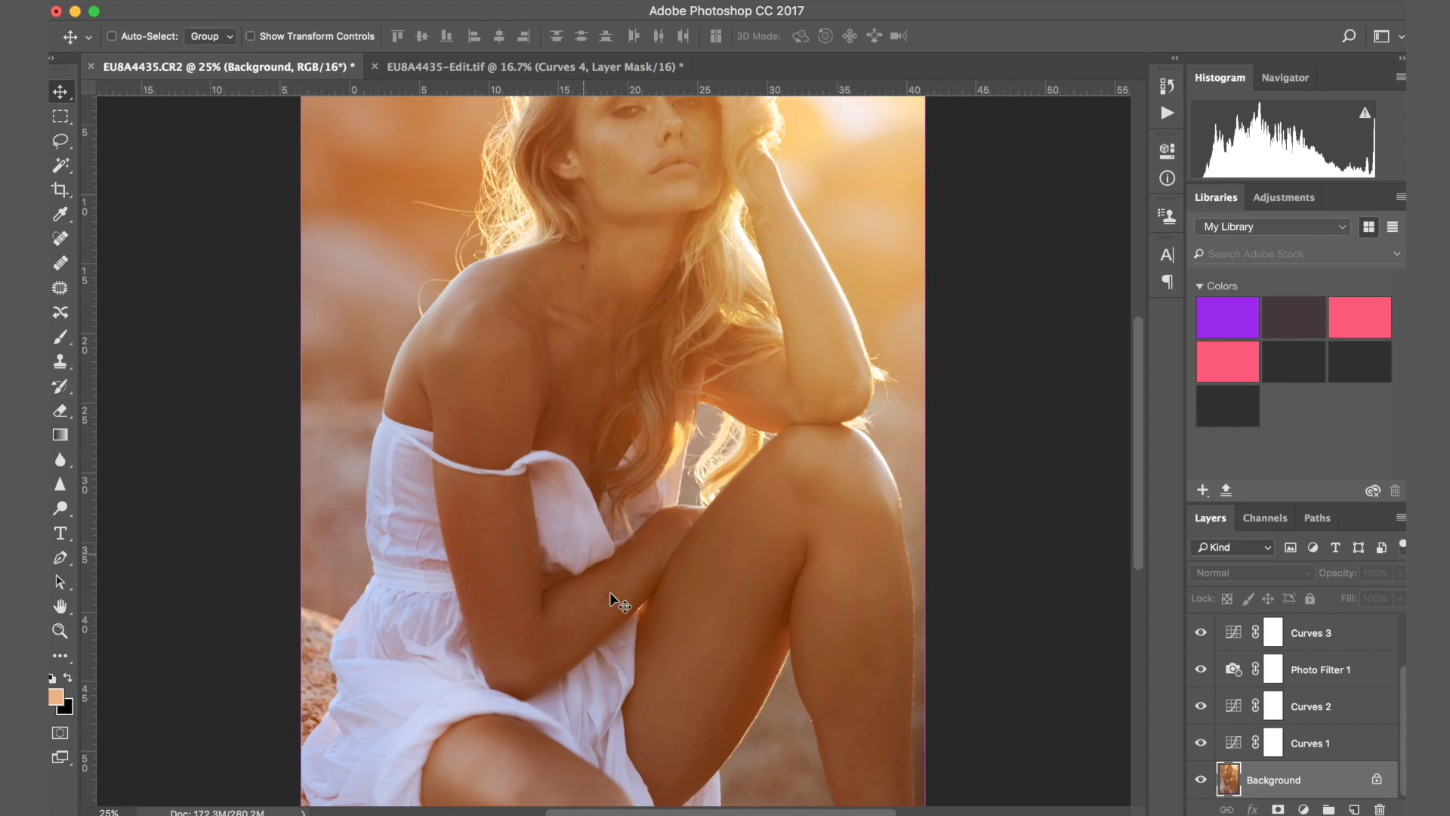
{"action": "scroll", "coordinate": [610, 591], "scroll_direction": "up", "scroll_amount": 5}
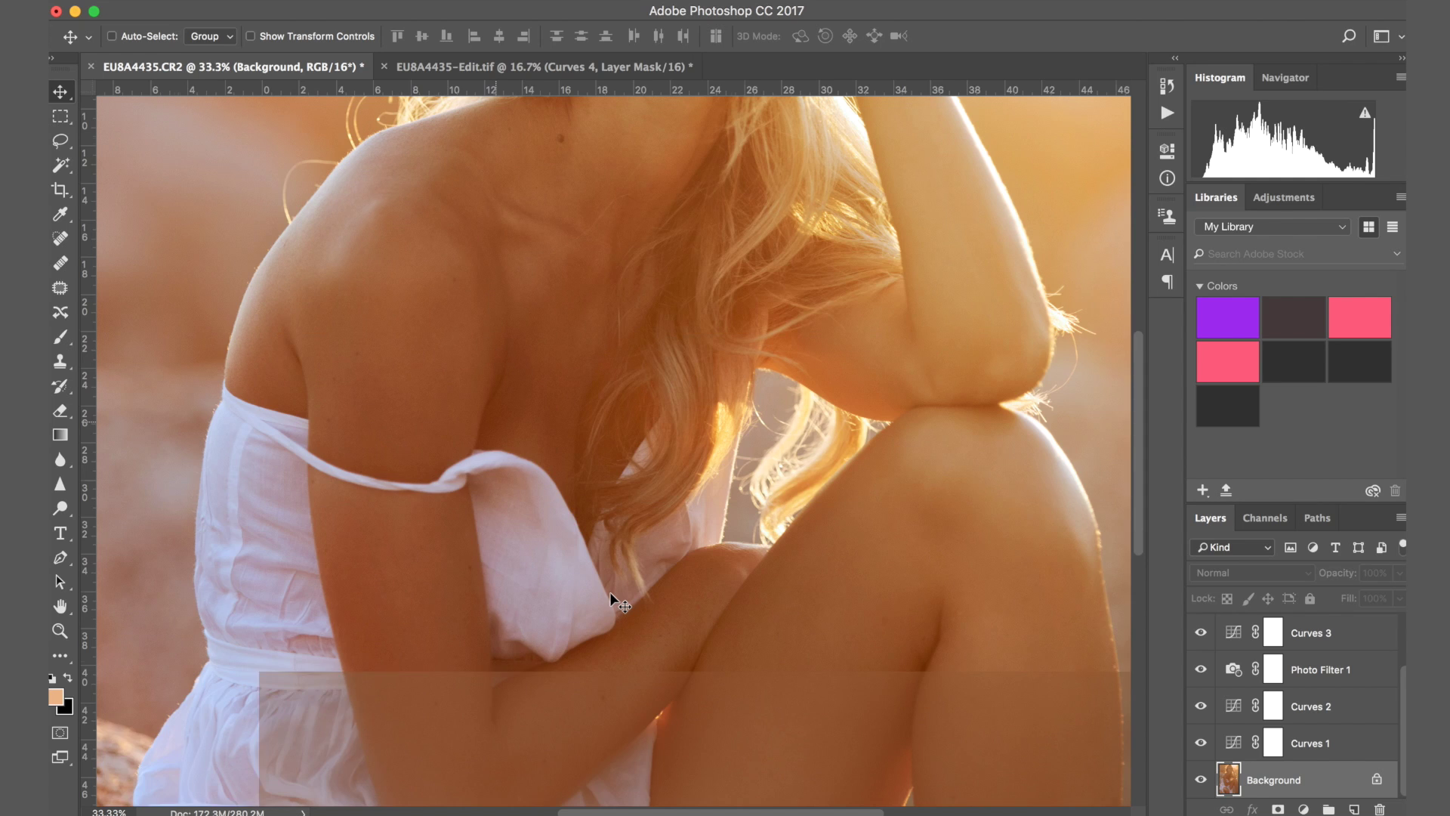
{"action": "scroll", "coordinate": [613, 628], "scroll_direction": "up", "scroll_amount": 10}
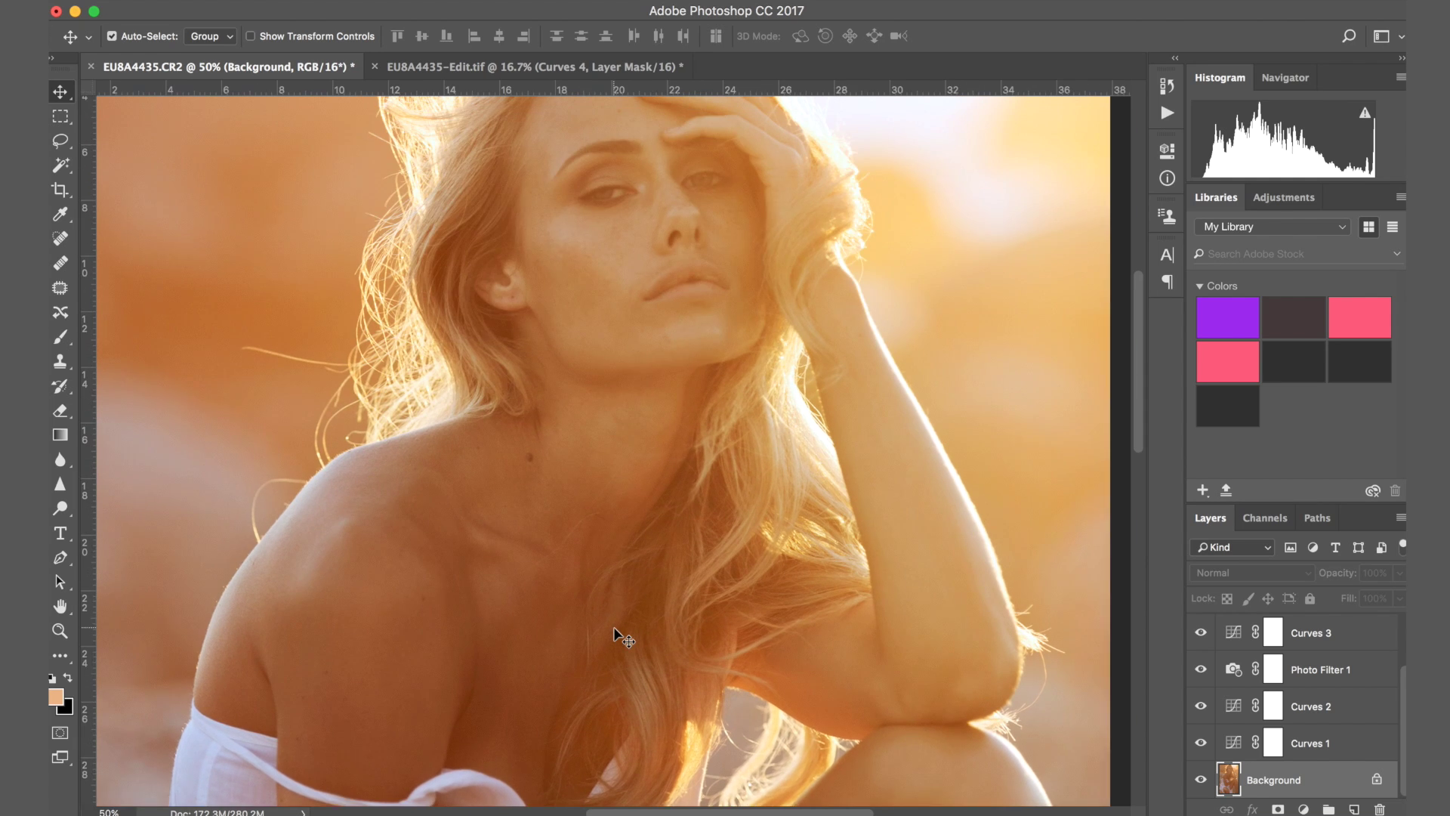
{"action": "scroll", "coordinate": [613, 634], "scroll_direction": "right", "scroll_amount": 2}
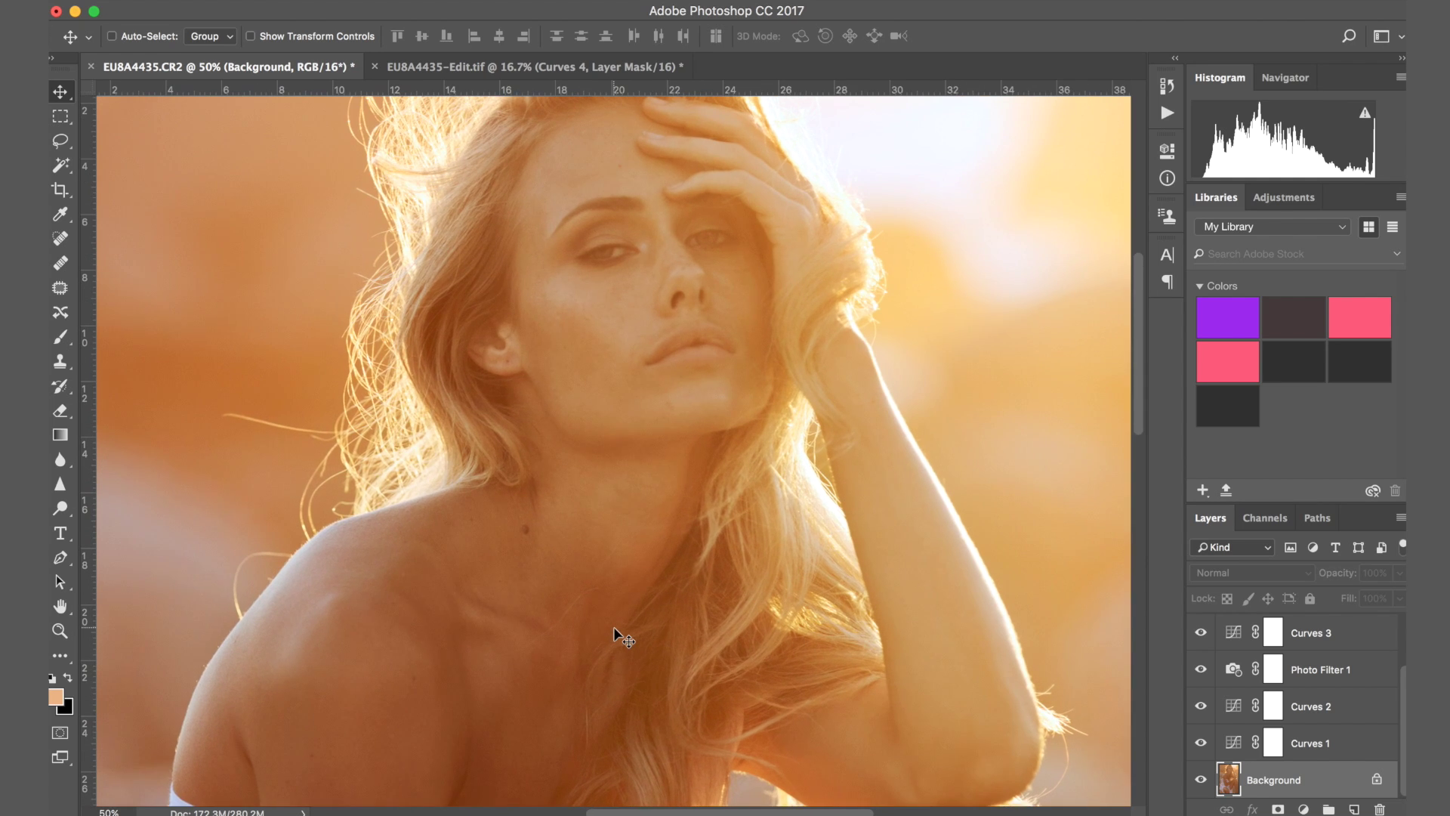
{"action": "scroll", "coordinate": [614, 627], "scroll_direction": "up", "scroll_amount": 2}
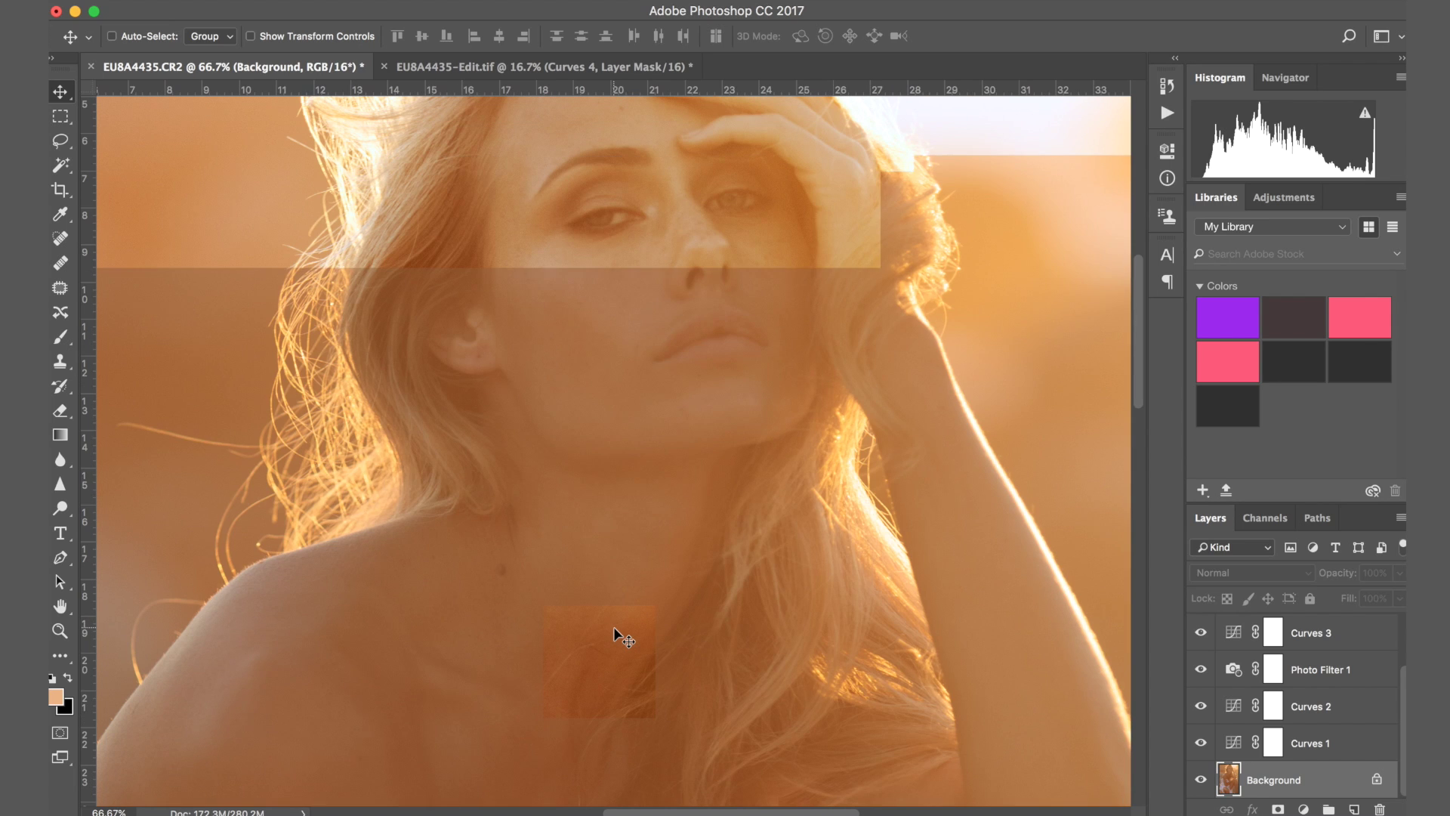
{"action": "scroll", "coordinate": [613, 626], "scroll_direction": "up", "scroll_amount": 1}
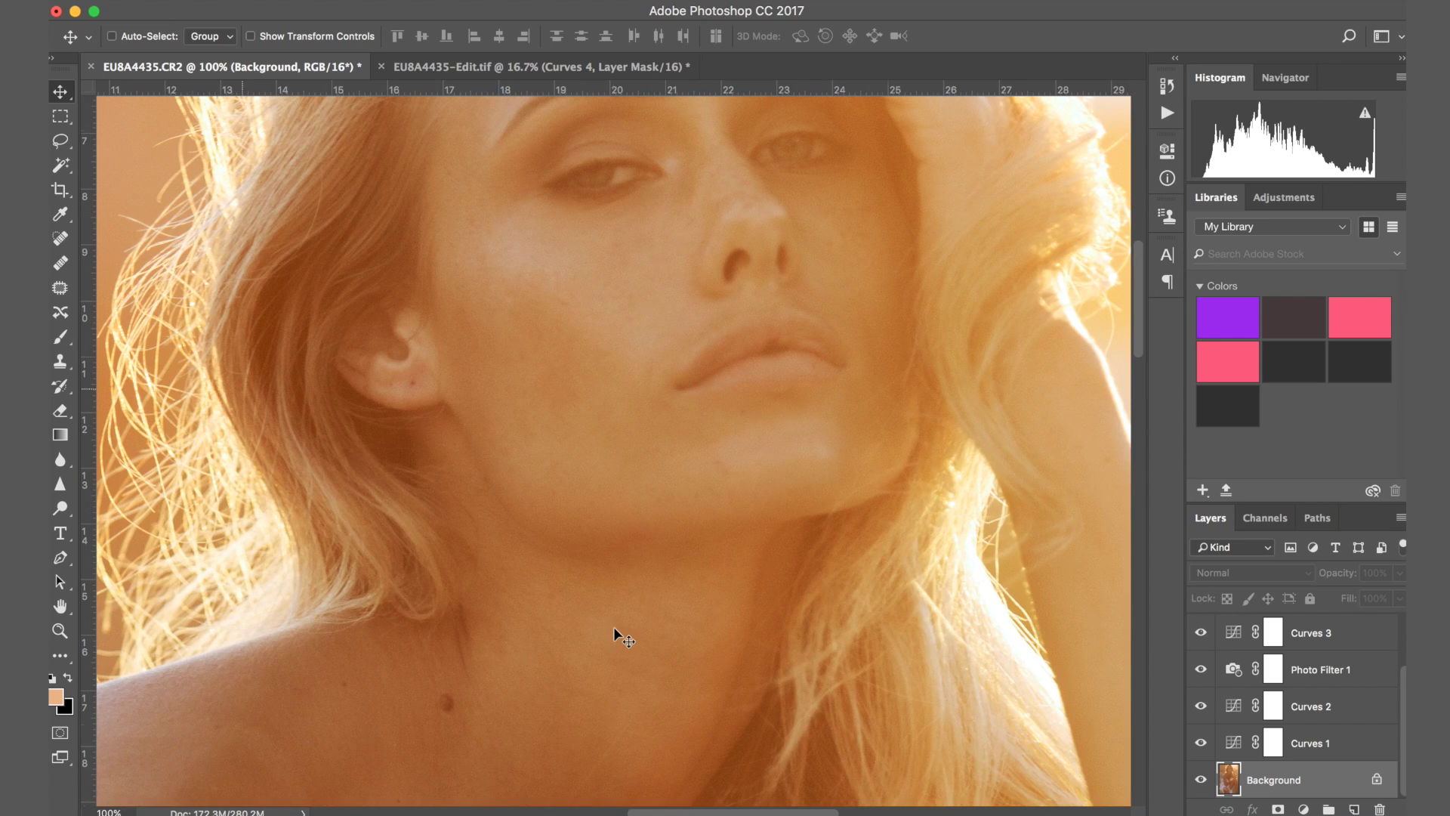
{"action": "scroll", "coordinate": [641, 514], "scroll_direction": "up", "scroll_amount": 3}
{"action": "scroll", "coordinate": [641, 514], "scroll_direction": "up", "scroll_amount": 5}
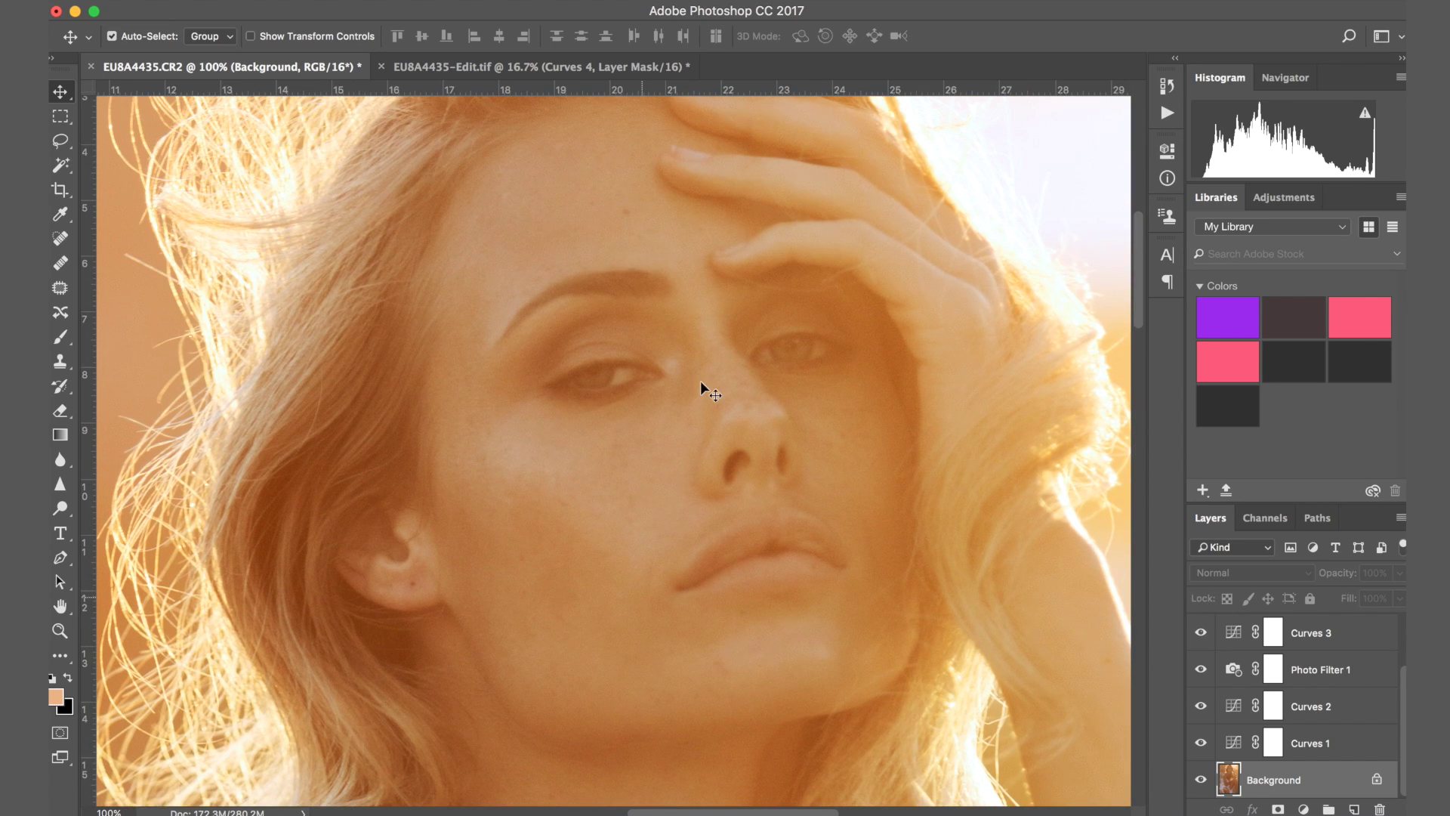
{"action": "left_click", "coordinate": [60, 312]}
{"action": "left_click", "coordinate": [60, 336]}
{"action": "left_click", "coordinate": [544, 283], "text": "alt"}
Paint the sampled skin tone softly over the woman's face with a 175 px brush at 2% flow
{"action": "key", "text": "bracketleft"}
{"action": "key", "text": "bracketleft"}
{"action": "key", "text": "bracketleft"}
{"action": "key", "text": "bracketleft"}
{"action": "key", "text": "bracketleft"}
{"action": "key", "text": "bracketleft"}
{"action": "key", "text": "bracketleft"}
{"action": "key", "text": "bracketleft"}
{"action": "key", "text": "bracketleft"}
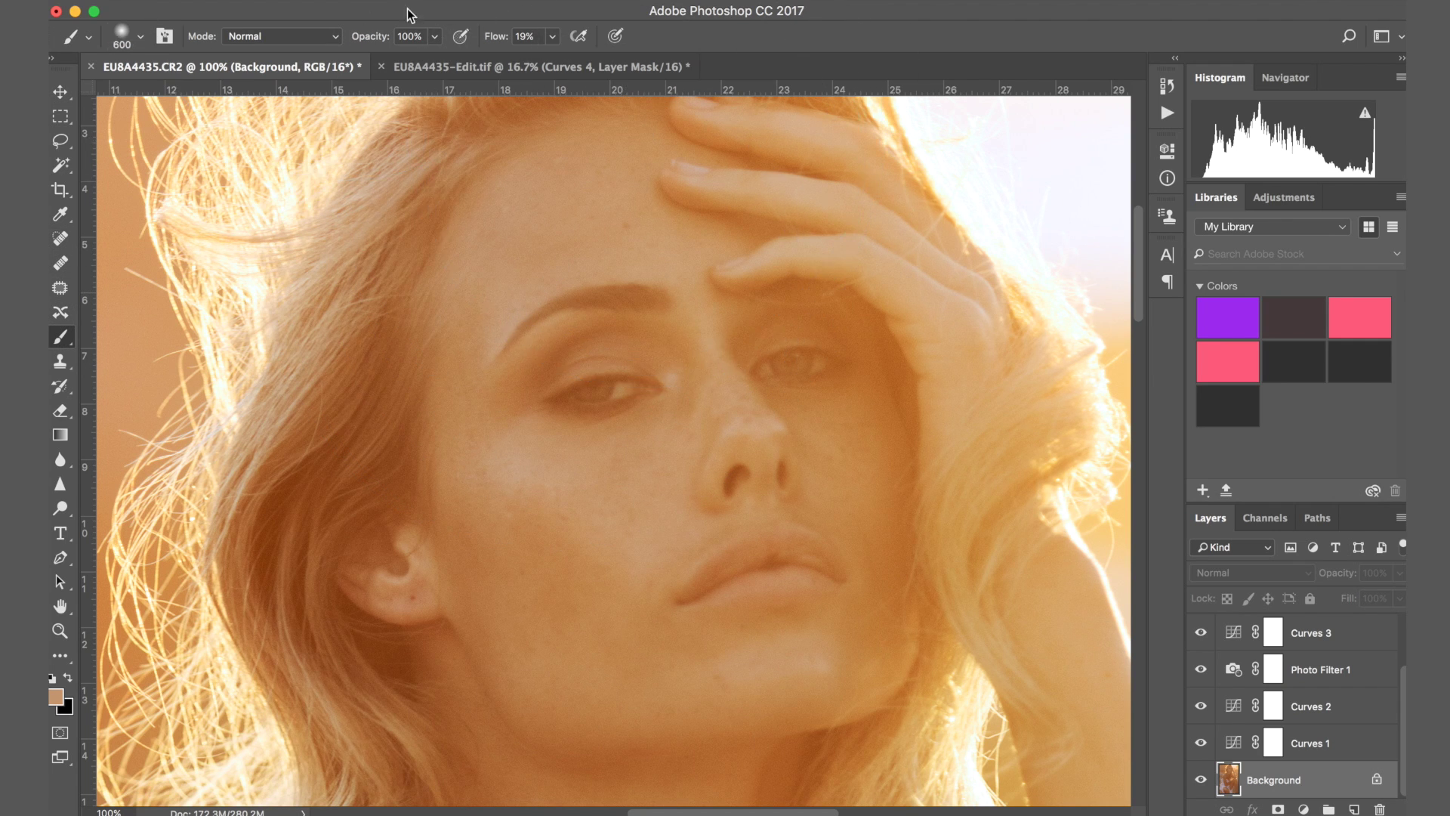
{"action": "left_click_drag", "start_coordinate": [499, 37], "coordinate": [481, 42]}
{"action": "key", "text": "bracketleft"}
{"action": "key", "text": "bracketleft"}
{"action": "key", "text": "bracketleft"}
{"action": "key", "text": "bracketleft"}
{"action": "key", "text": "bracketleft"}
{"action": "mouse_move", "coordinate": [688, 260]}
{"action": "left_mouse_down"}
{"action": "mouse_move", "coordinate": [653, 216]}
{"action": "mouse_move", "coordinate": [669, 213]}
{"action": "mouse_move", "coordinate": [638, 250]}
{"action": "mouse_move", "coordinate": [666, 257]}
{"action": "mouse_move", "coordinate": [569, 227]}
{"action": "mouse_move", "coordinate": [506, 278]}
{"action": "mouse_move", "coordinate": [617, 142]}
{"action": "mouse_move", "coordinate": [501, 265]}
{"action": "mouse_move", "coordinate": [464, 361]}
{"action": "mouse_move", "coordinate": [468, 379]}
{"action": "mouse_move", "coordinate": [471, 311]}
{"action": "mouse_move", "coordinate": [478, 399]}
{"action": "mouse_move", "coordinate": [558, 536]}
{"action": "mouse_move", "coordinate": [695, 648]}
{"action": "mouse_move", "coordinate": [625, 631]}
{"action": "mouse_move", "coordinate": [641, 669]}
{"action": "mouse_move", "coordinate": [600, 651]}
{"action": "mouse_move", "coordinate": [652, 673]}
{"action": "mouse_move", "coordinate": [679, 638]}
{"action": "mouse_move", "coordinate": [751, 649]}
{"action": "mouse_move", "coordinate": [765, 635]}
{"action": "mouse_move", "coordinate": [671, 627]}
{"action": "left_mouse_up"}
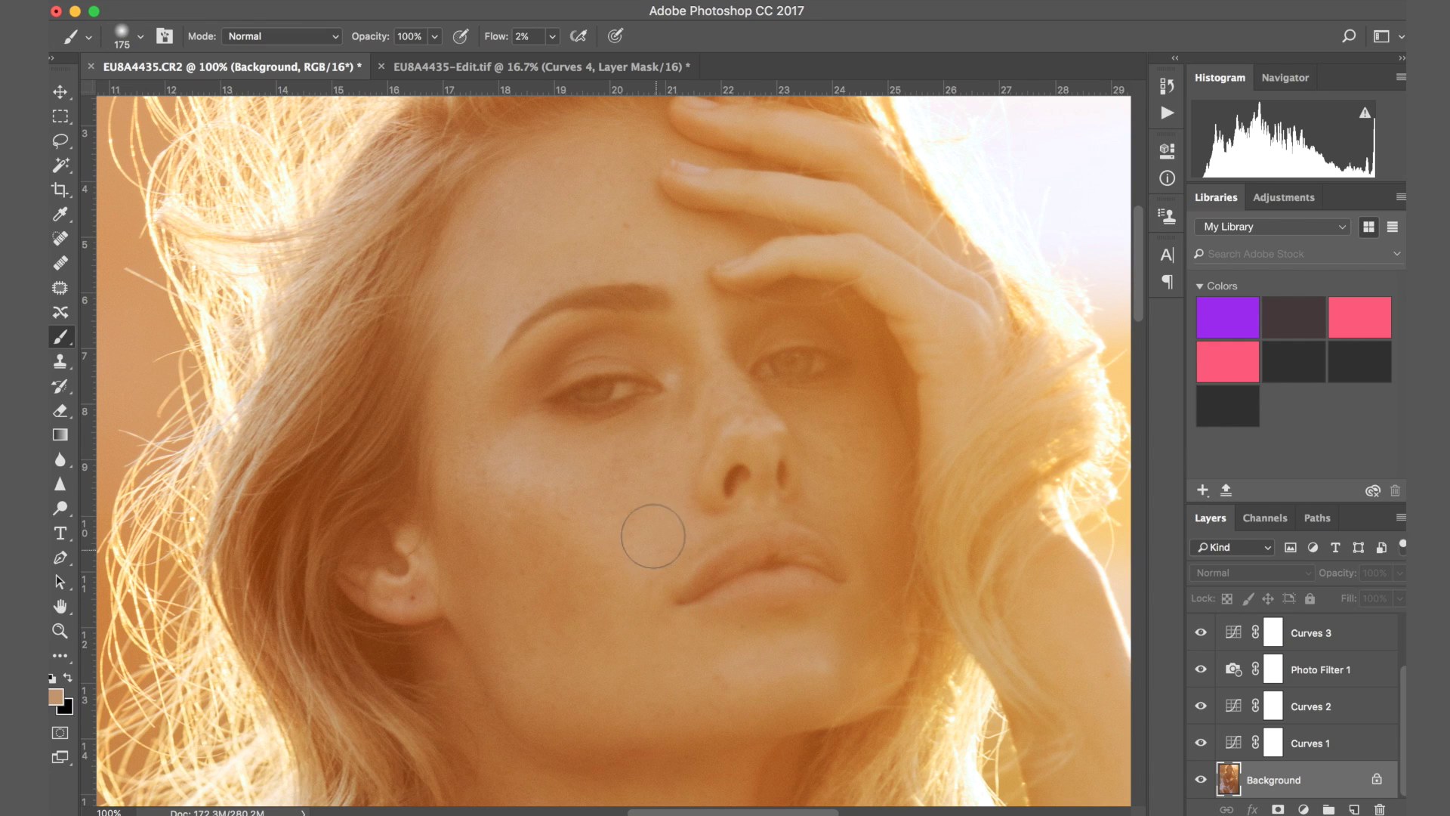
Reduce the brush to 100 px and smooth the skin just below the woman's nose
{"action": "key", "text": "bracketleft"}
{"action": "key", "text": "bracketleft"}
{"action": "key", "text": "bracketleft"}
{"action": "mouse_move", "coordinate": [735, 519]}
{"action": "left_mouse_down"}
{"action": "mouse_move", "coordinate": [651, 577]}
{"action": "mouse_move", "coordinate": [742, 512]}
{"action": "mouse_move", "coordinate": [709, 458]}
{"action": "mouse_move", "coordinate": [695, 362]}
{"action": "mouse_move", "coordinate": [675, 429]}
{"action": "mouse_move", "coordinate": [682, 343]}
{"action": "mouse_move", "coordinate": [681, 414]}
{"action": "mouse_move", "coordinate": [809, 557]}
{"action": "mouse_move", "coordinate": [810, 578]}
{"action": "mouse_move", "coordinate": [654, 661]}
{"action": "mouse_move", "coordinate": [737, 638]}
{"action": "mouse_move", "coordinate": [715, 689]}
{"action": "mouse_move", "coordinate": [698, 679]}
{"action": "mouse_move", "coordinate": [741, 689]}
{"action": "mouse_move", "coordinate": [700, 673]}
{"action": "mouse_move", "coordinate": [721, 705]}
{"action": "mouse_move", "coordinate": [970, 569]}
{"action": "mouse_move", "coordinate": [723, 590]}
{"action": "mouse_move", "coordinate": [845, 619]}
{"action": "mouse_move", "coordinate": [966, 546]}
{"action": "mouse_move", "coordinate": [747, 513]}
{"action": "left_mouse_up"}
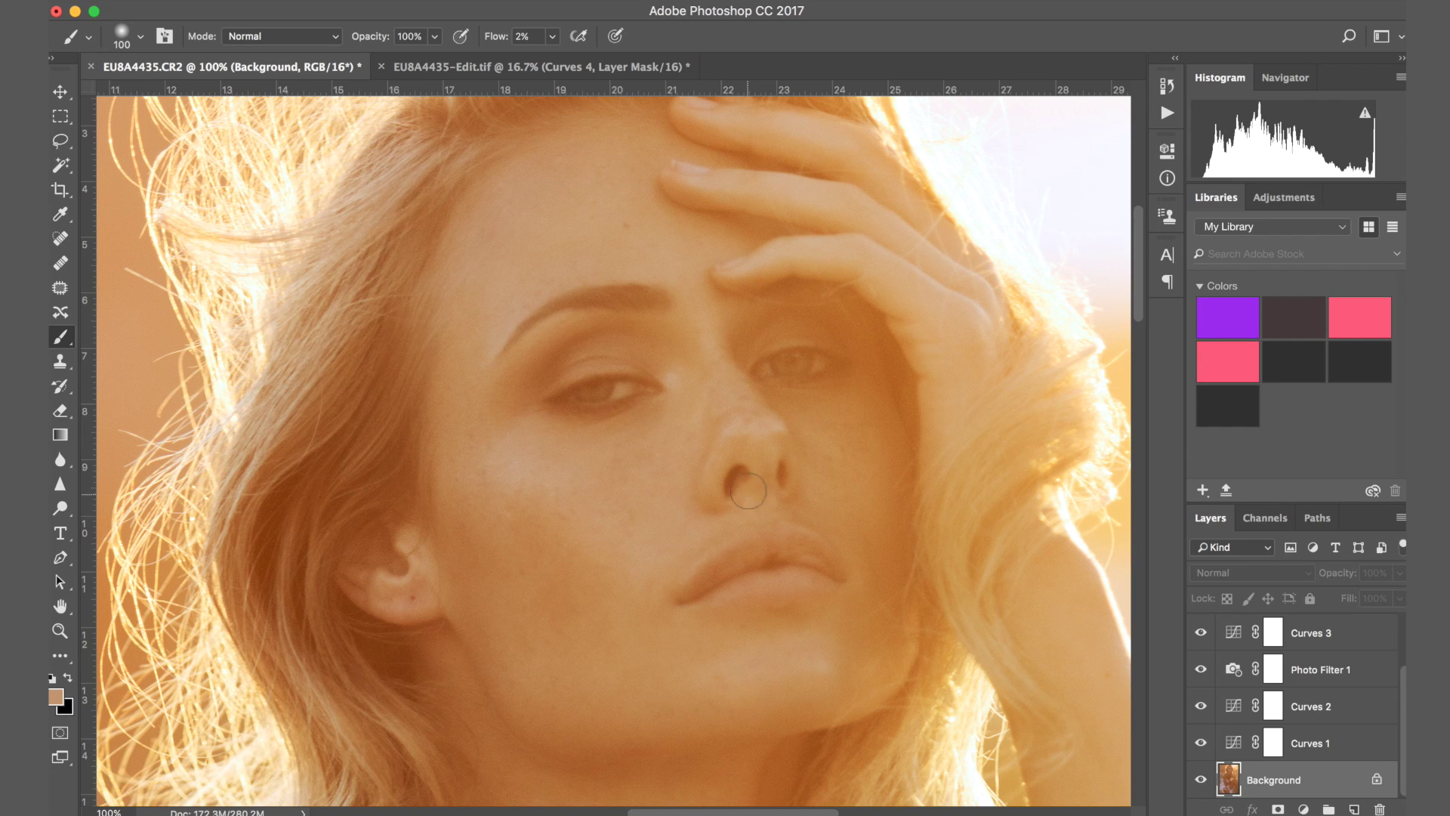
View the whole portrait and compare it with the finished EU8A4435-Edit.tif version
{"action": "key", "text": "super+minus"}
{"action": "key", "text": "super+minus"}
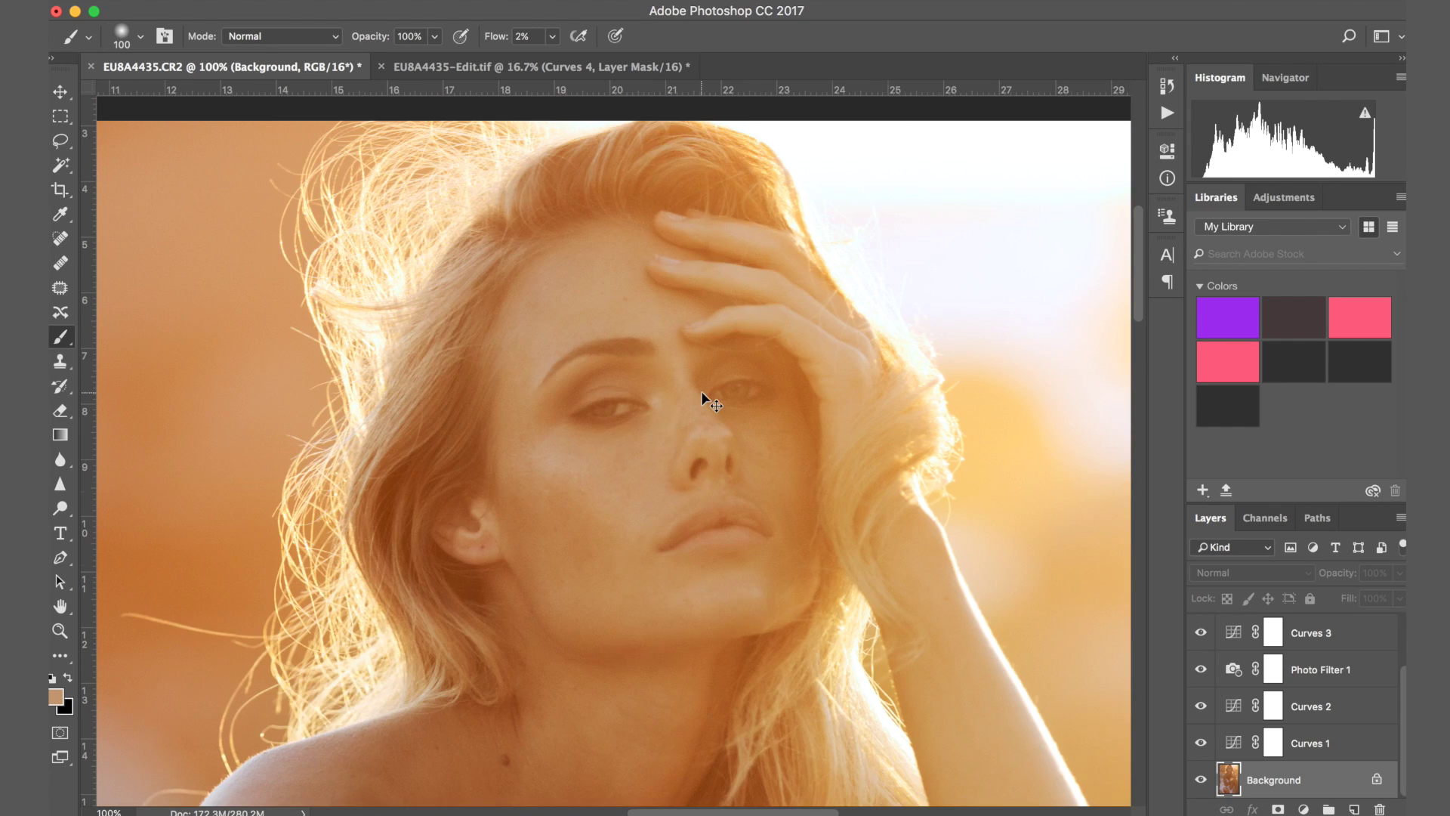
{"action": "key", "text": "super+minus"}
{"action": "key", "text": "super+minus"}
{"action": "key", "text": "super+minus"}
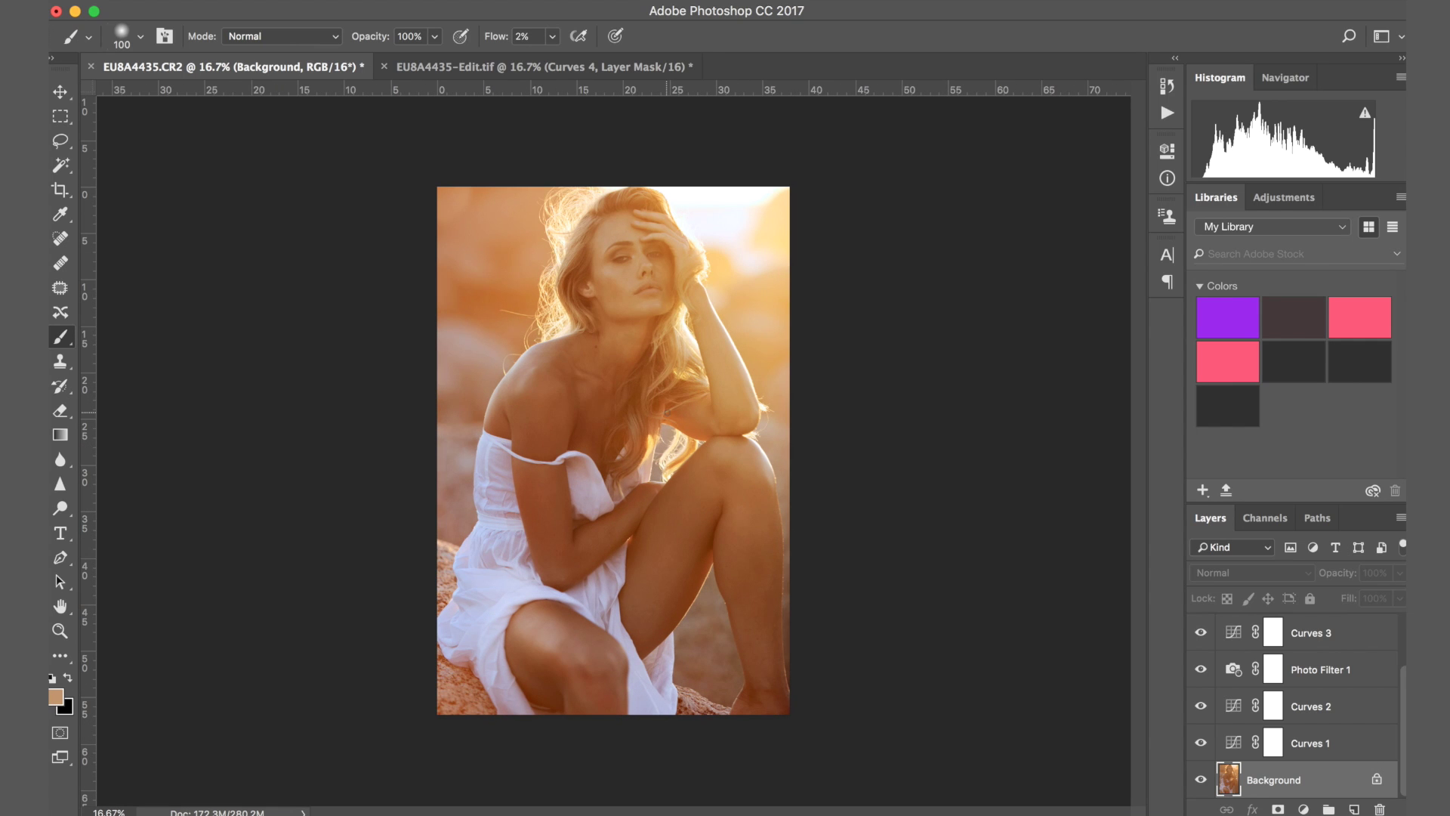
{"action": "left_click", "coordinate": [432, 66]}
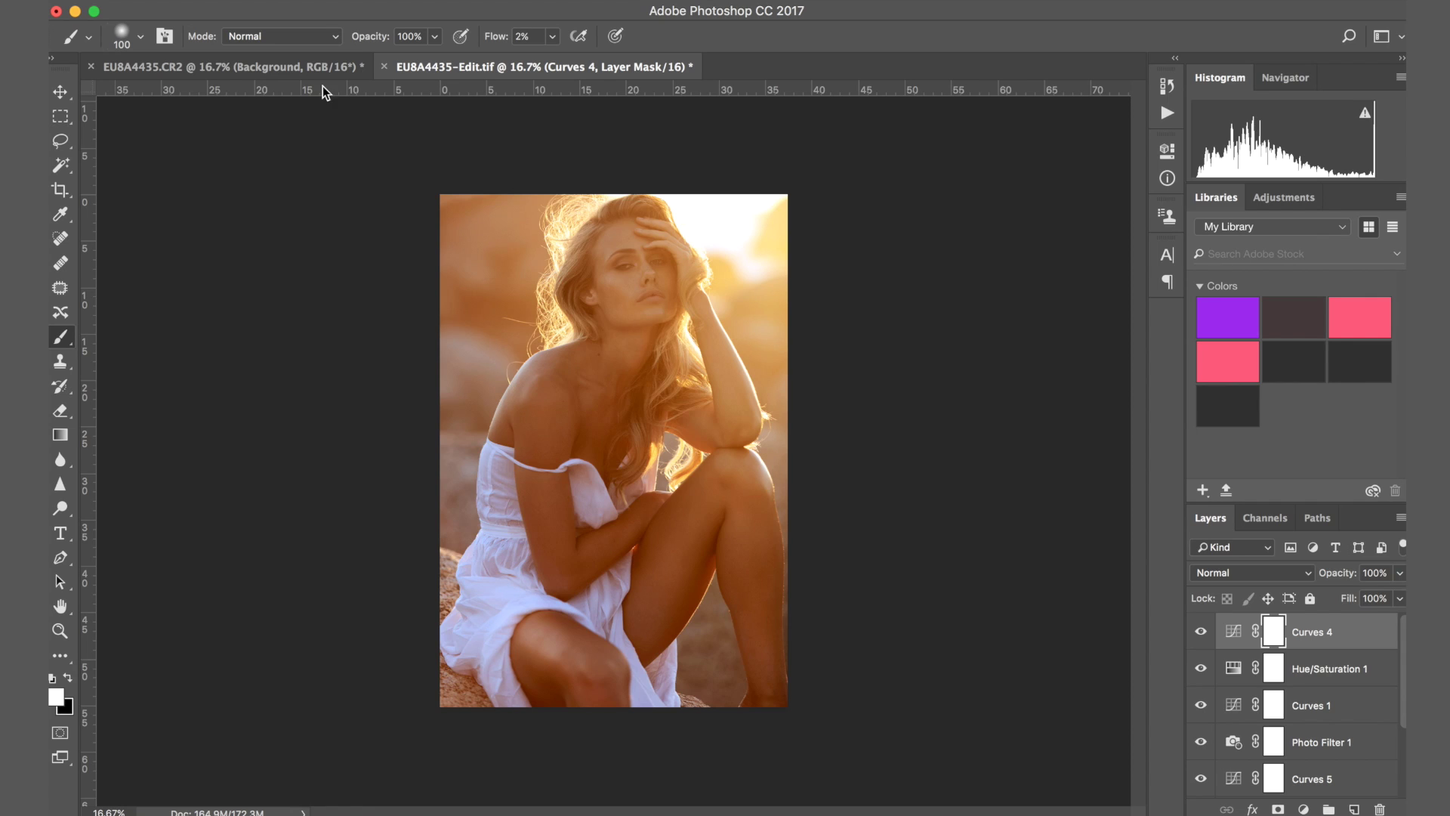
{"action": "left_click", "coordinate": [217, 68]}
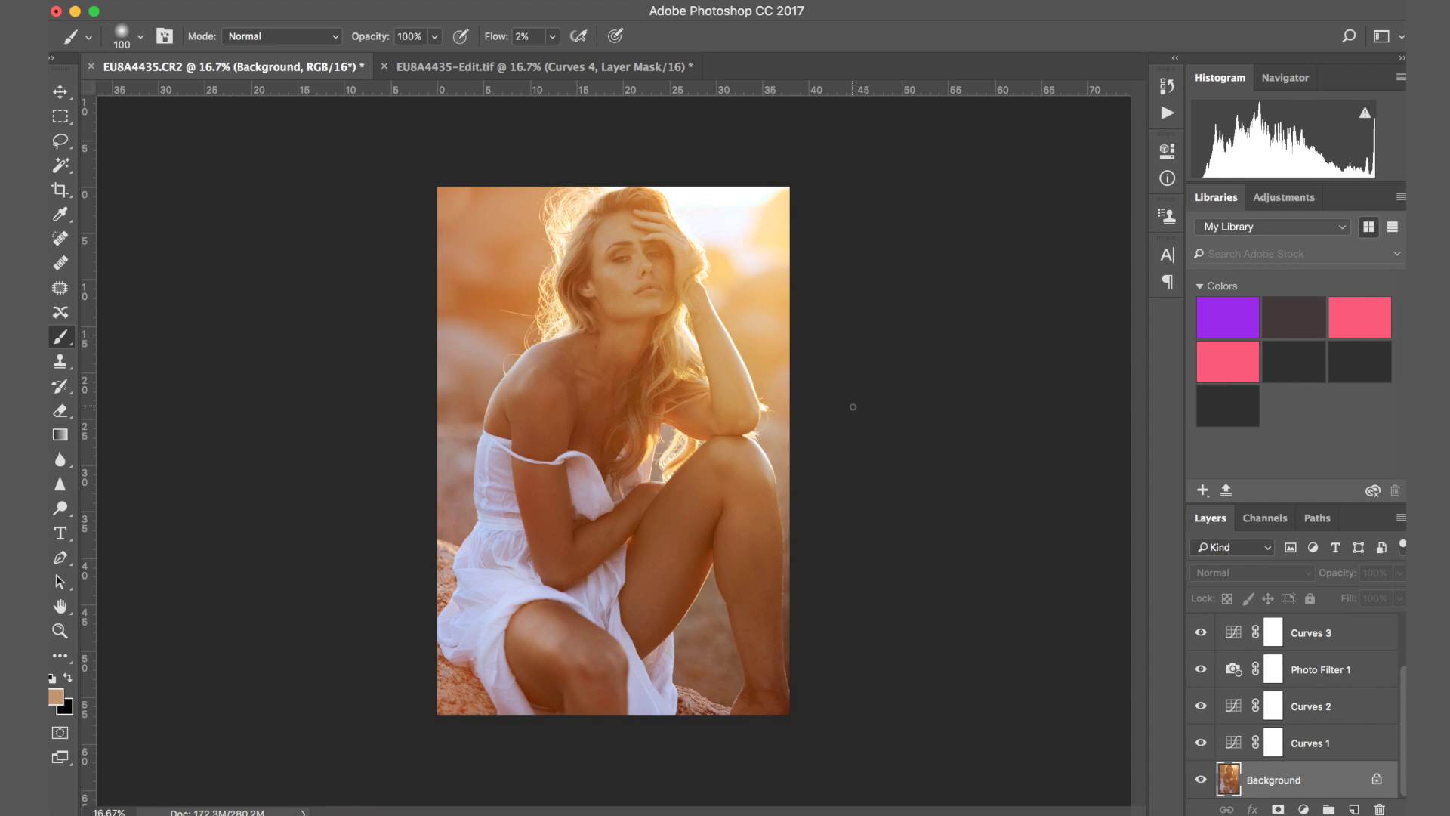
Compare the image with and without Curves 4 and look through the layer stack
{"action": "left_click_drag", "start_coordinate": [1207, 580], "coordinate": [1273, 696]}
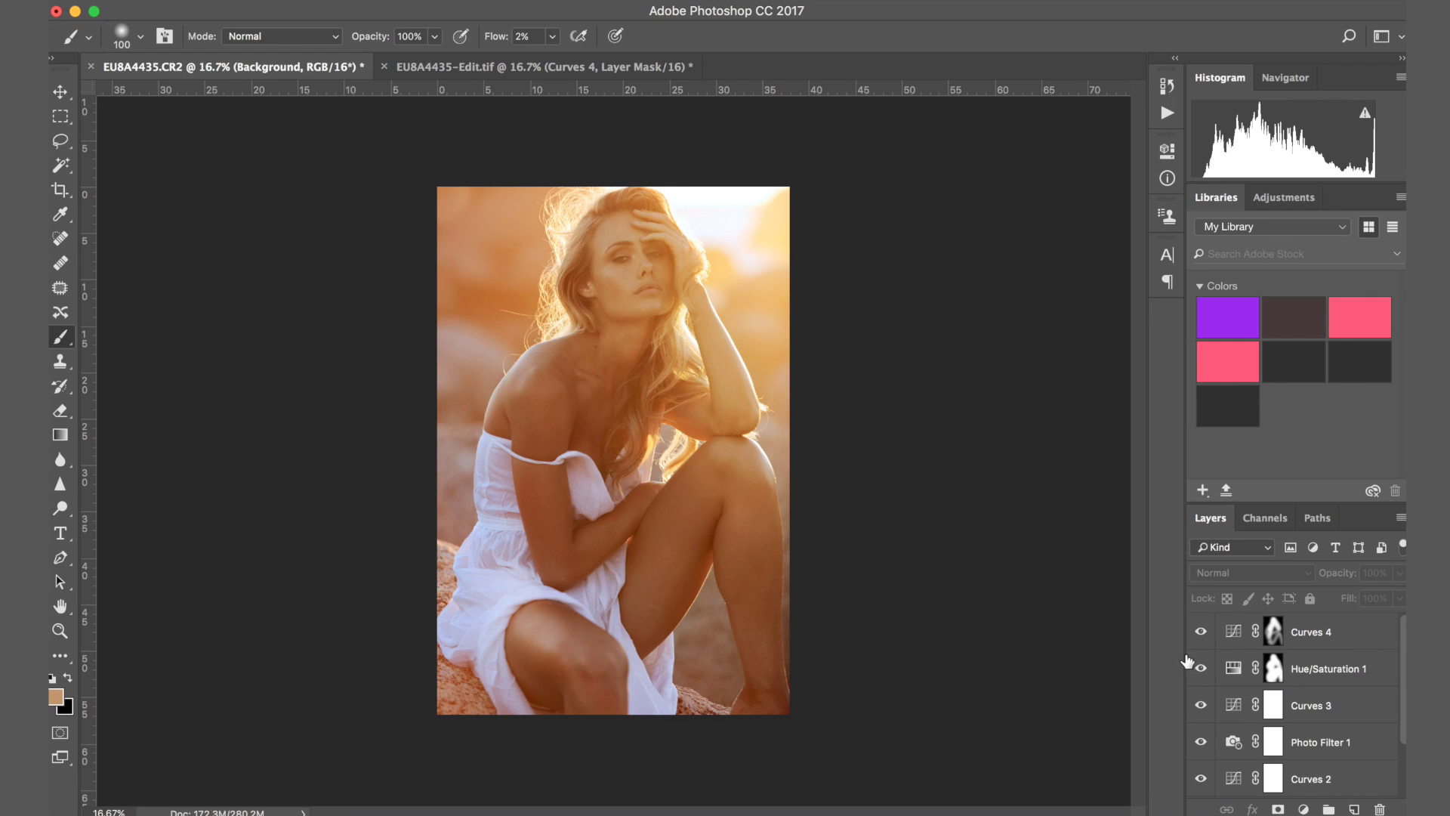
{"action": "left_click", "coordinate": [1199, 632]}
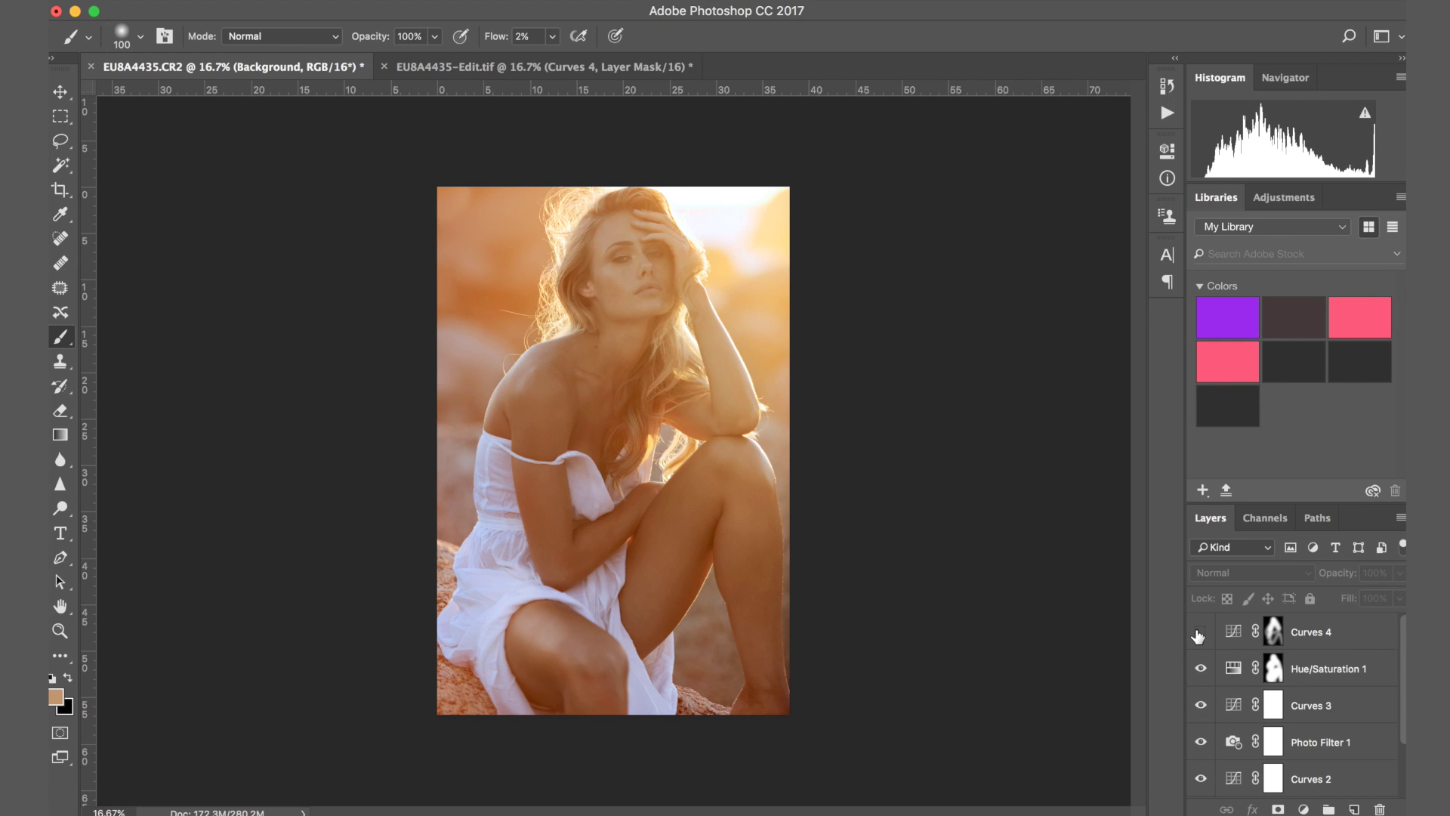
{"action": "left_click", "coordinate": [1200, 633]}
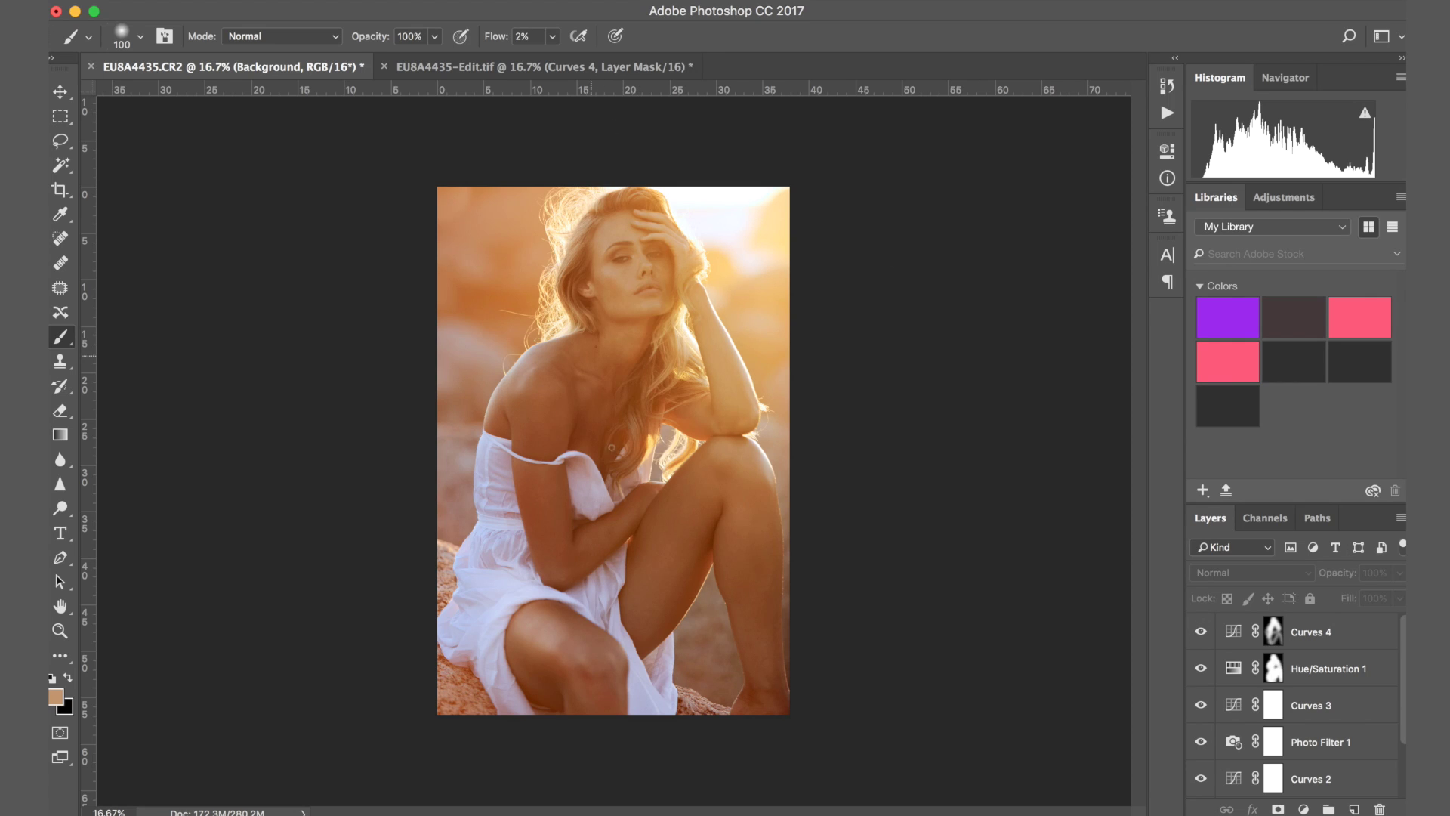
{"action": "scroll", "coordinate": [1280, 665], "scroll_direction": "down", "scroll_amount": 2}
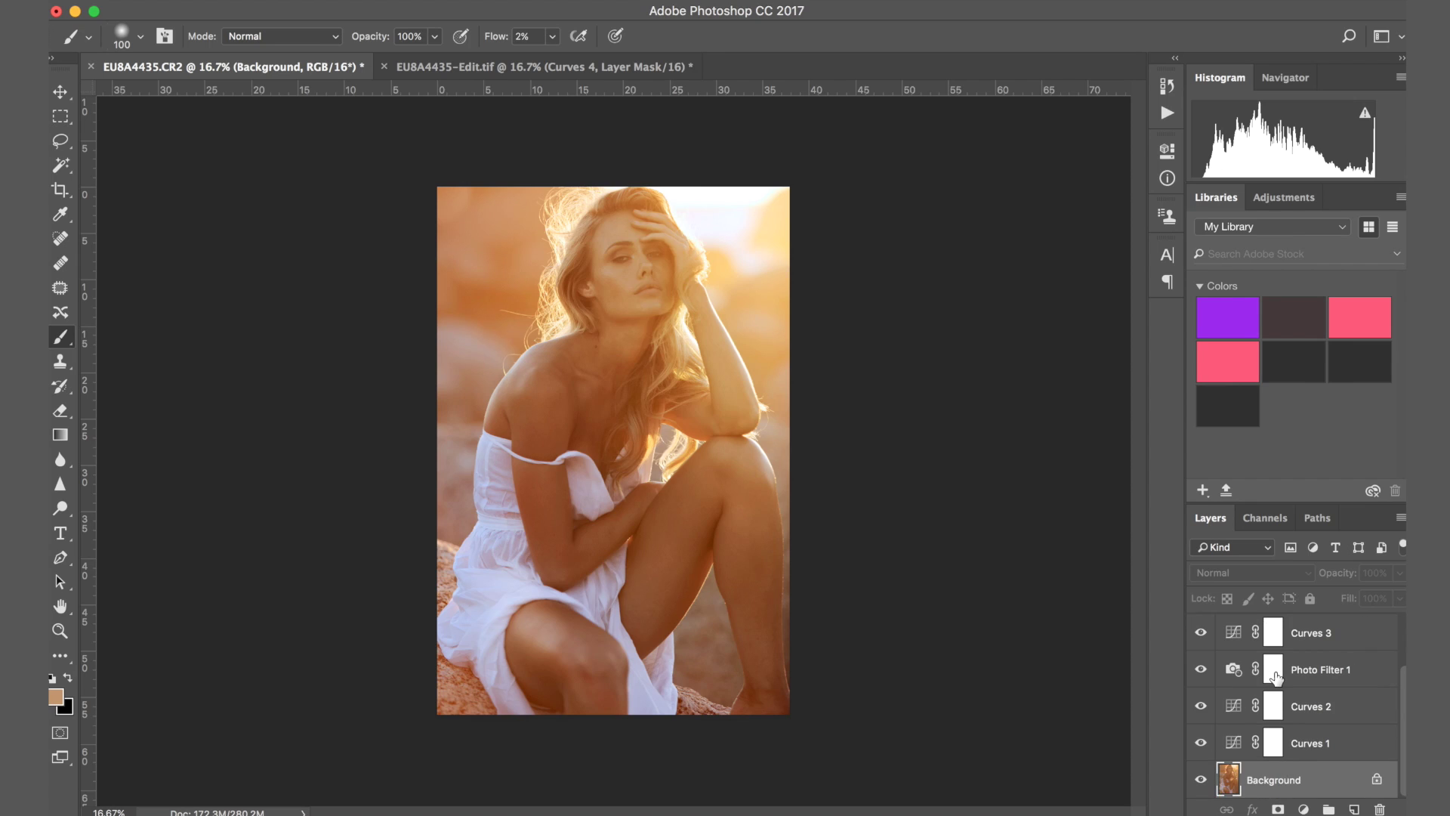
{"action": "scroll", "coordinate": [1276, 678], "scroll_direction": "up", "scroll_amount": 2}
Add a Curves layer above the Background with a midtone point at input 134, output 122, and invert its mask to black
{"action": "left_click", "coordinate": [1304, 809]}
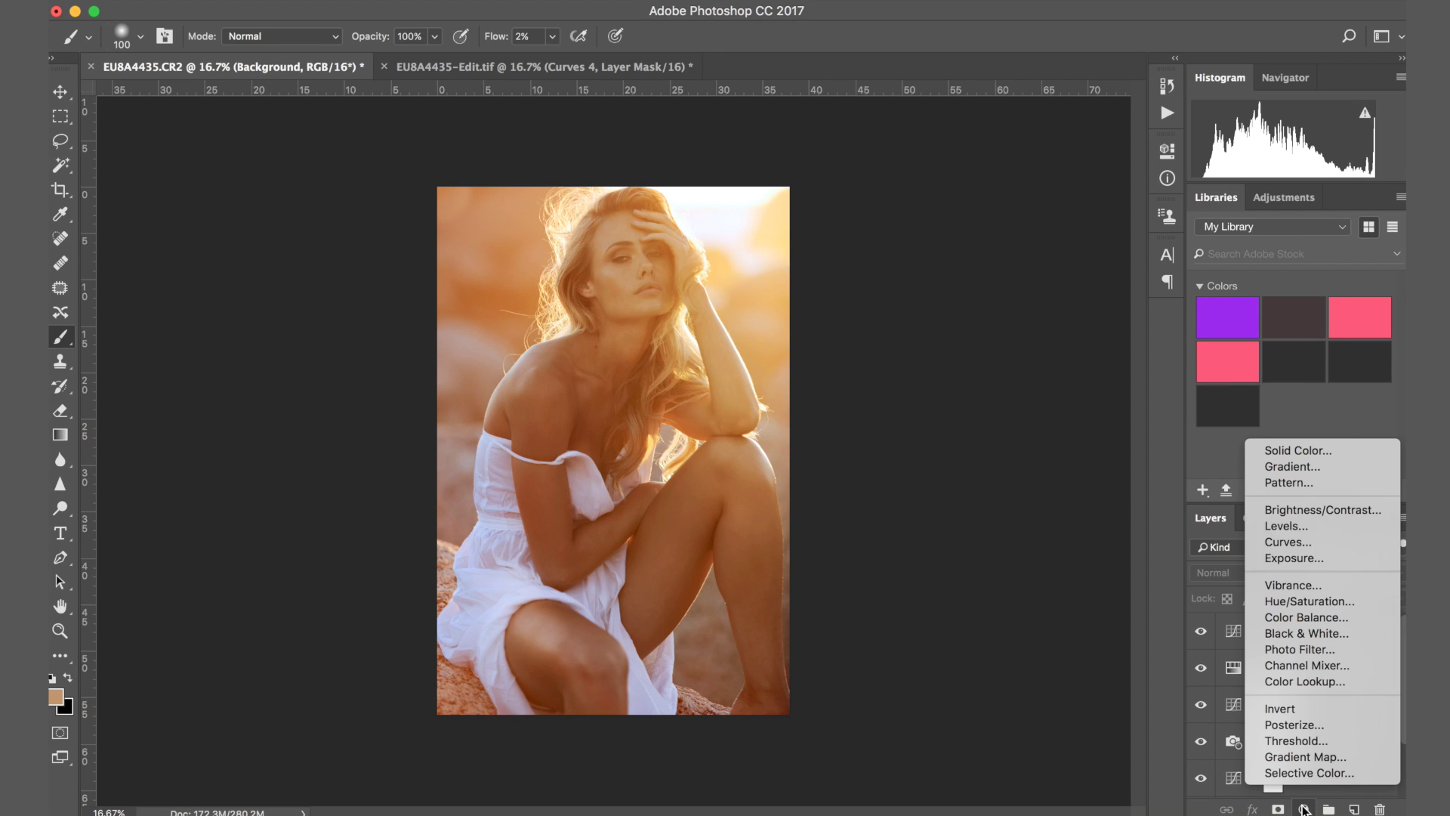
{"action": "left_click", "coordinate": [1287, 542]}
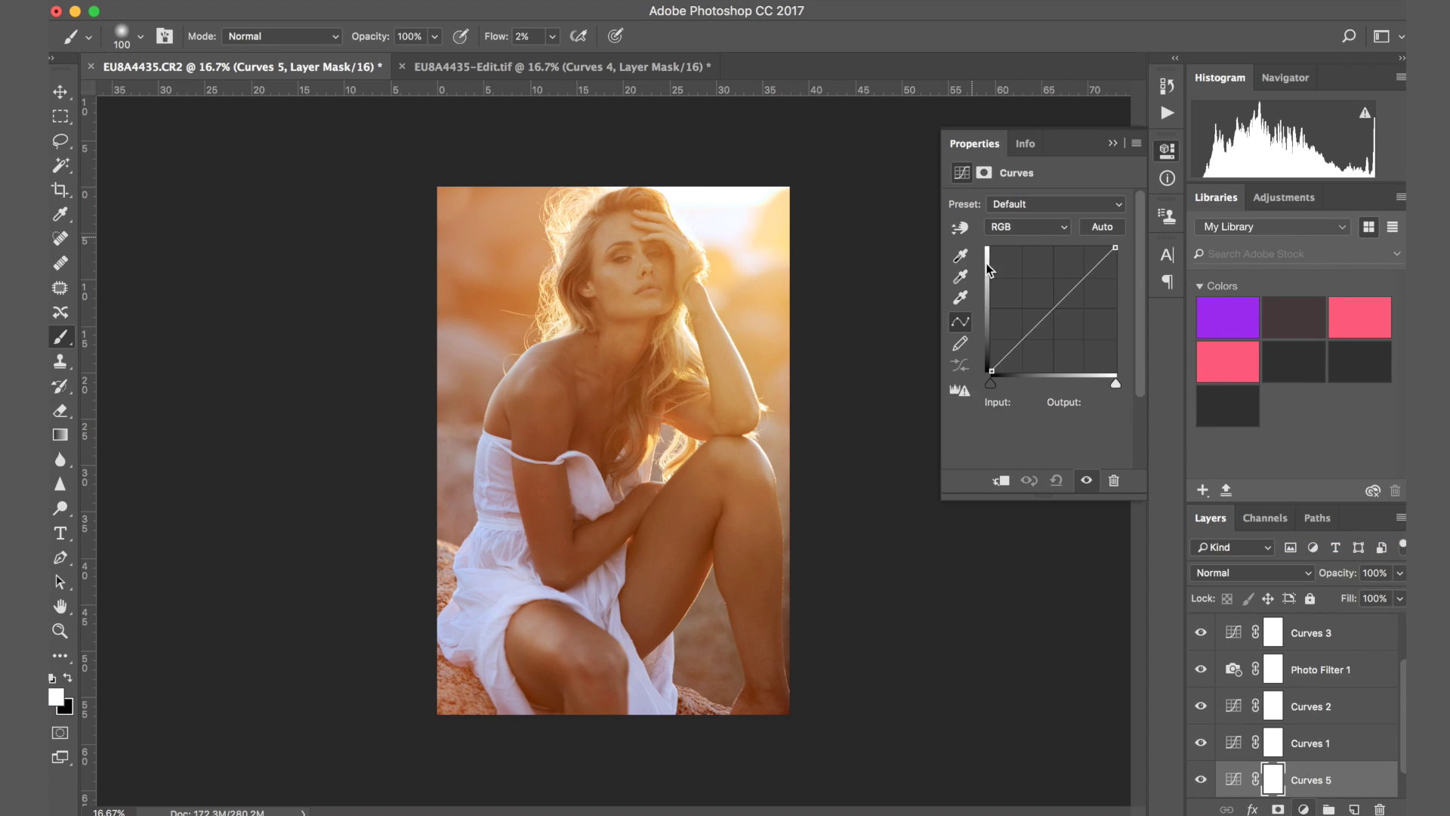
{"action": "left_click_drag", "start_coordinate": [1056, 306], "coordinate": [1058, 310]}
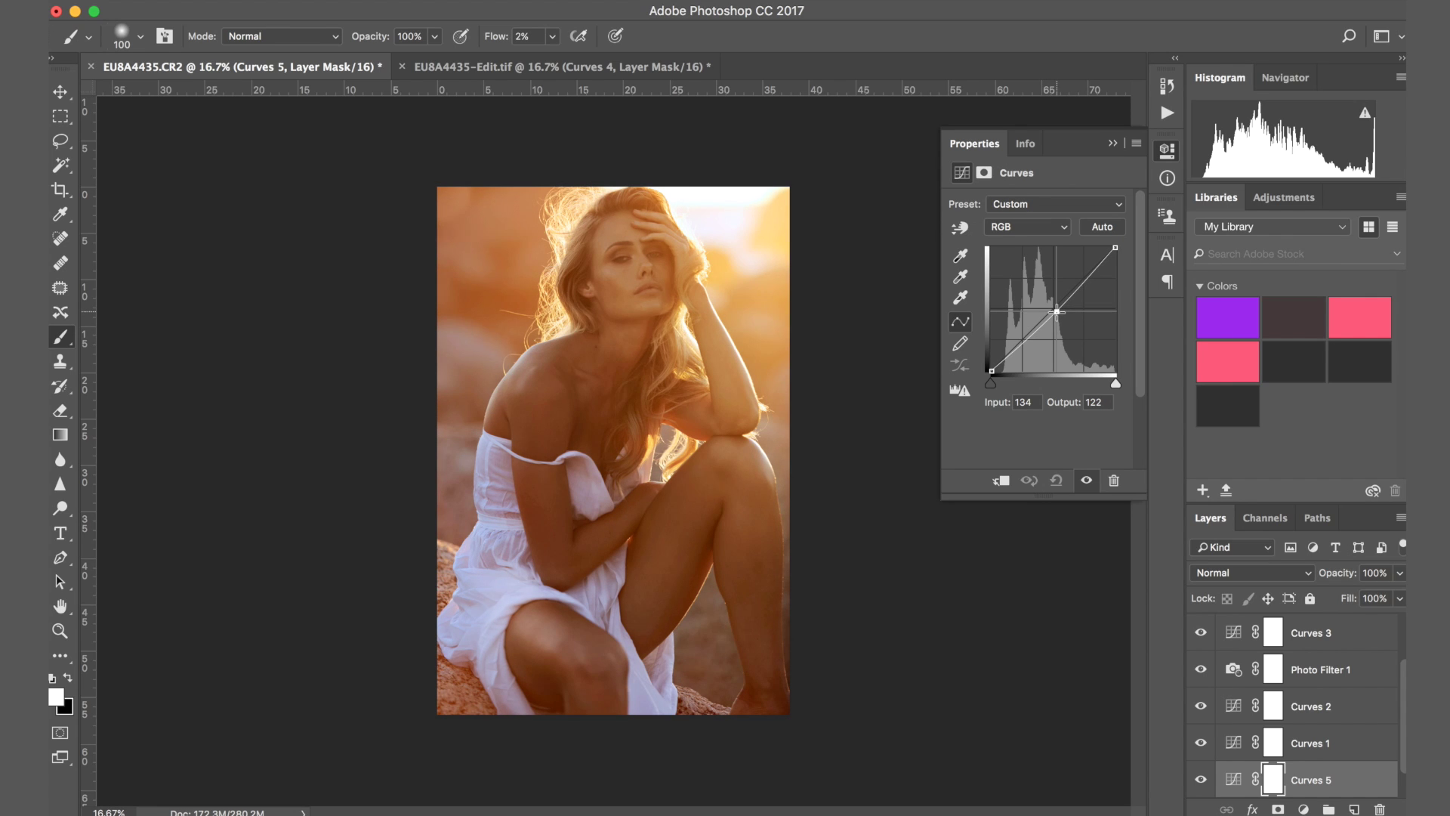
{"action": "left_click", "coordinate": [1112, 143]}
{"action": "key", "text": "super+i"}
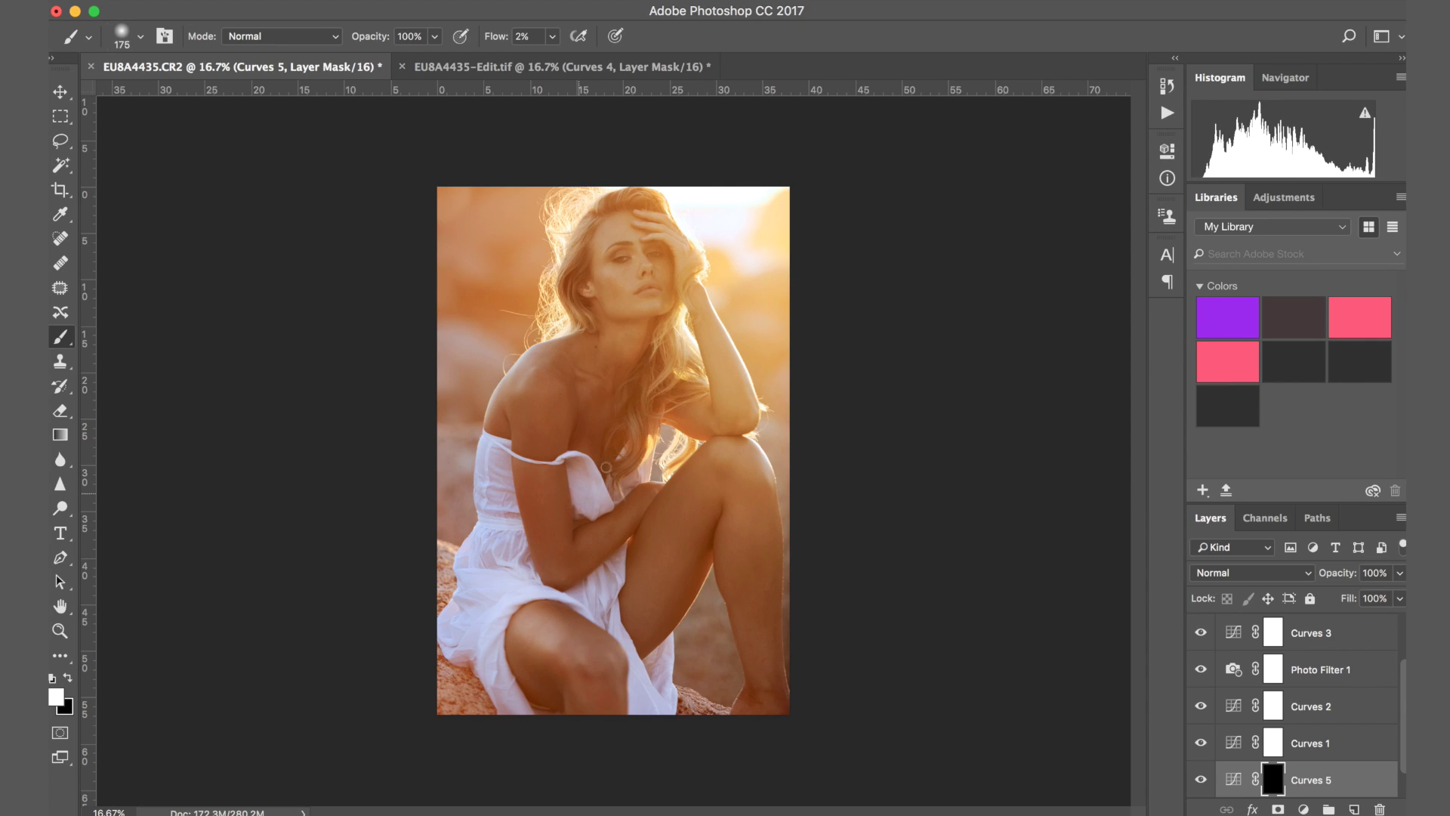
Paint white on the Curves 5 mask over the woman's face and neck with an 1100 px brush
{"action": "key", "text": "bracketright"}
{"action": "key", "text": "bracketright"}
{"action": "key", "text": "bracketright"}
{"action": "key", "text": "bracketright"}
{"action": "mouse_move", "coordinate": [633, 276]}
{"action": "left_mouse_down"}
{"action": "mouse_move", "coordinate": [611, 214]}
{"action": "mouse_move", "coordinate": [640, 318]}
{"action": "mouse_move", "coordinate": [632, 209]}
{"action": "mouse_move", "coordinate": [635, 349]}
{"action": "mouse_move", "coordinate": [646, 322]}
{"action": "mouse_move", "coordinate": [624, 240]}
{"action": "mouse_move", "coordinate": [636, 318]}
{"action": "mouse_move", "coordinate": [658, 320]}
{"action": "mouse_move", "coordinate": [636, 235]}
{"action": "mouse_move", "coordinate": [624, 307]}
{"action": "mouse_move", "coordinate": [658, 278]}
{"action": "mouse_move", "coordinate": [627, 247]}
{"action": "mouse_move", "coordinate": [674, 311]}
{"action": "mouse_move", "coordinate": [670, 253]}
{"action": "mouse_move", "coordinate": [638, 243]}
{"action": "mouse_move", "coordinate": [607, 350]}
{"action": "mouse_move", "coordinate": [636, 232]}
{"action": "mouse_move", "coordinate": [622, 265]}
{"action": "mouse_move", "coordinate": [655, 324]}
{"action": "mouse_move", "coordinate": [602, 235]}
{"action": "mouse_move", "coordinate": [592, 255]}
{"action": "mouse_move", "coordinate": [741, 270]}
{"action": "mouse_move", "coordinate": [639, 234]}
{"action": "mouse_move", "coordinate": [685, 297]}
{"action": "mouse_move", "coordinate": [667, 276]}
{"action": "mouse_move", "coordinate": [588, 254]}
{"action": "left_mouse_up"}
{"action": "left_click_drag", "start_coordinate": [633, 327], "coordinate": [653, 222]}
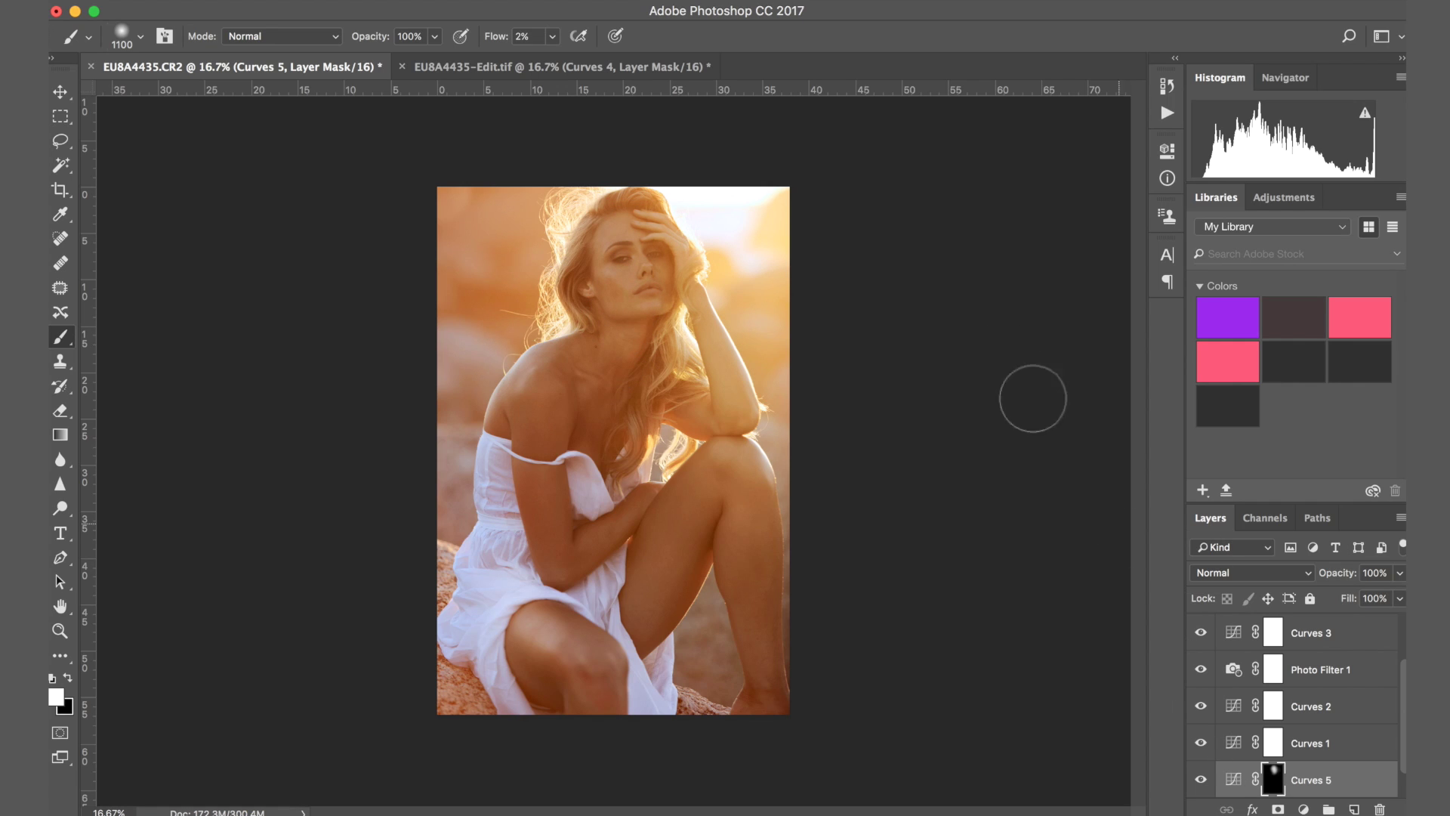
{"action": "mouse_move", "coordinate": [643, 325]}
{"action": "left_mouse_down"}
{"action": "mouse_move", "coordinate": [663, 271]}
{"action": "mouse_move", "coordinate": [613, 327]}
{"action": "mouse_move", "coordinate": [623, 268]}
{"action": "mouse_move", "coordinate": [597, 226]}
{"action": "left_mouse_up"}
{"action": "mouse_move", "coordinate": [648, 279]}
{"action": "left_mouse_down"}
{"action": "mouse_move", "coordinate": [656, 251]}
{"action": "mouse_move", "coordinate": [724, 395]}
{"action": "mouse_move", "coordinate": [707, 341]}
{"action": "mouse_move", "coordinate": [722, 352]}
{"action": "mouse_move", "coordinate": [762, 493]}
{"action": "mouse_move", "coordinate": [723, 436]}
{"action": "mouse_move", "coordinate": [770, 536]}
{"action": "mouse_move", "coordinate": [777, 504]}
{"action": "mouse_move", "coordinate": [744, 397]}
{"action": "mouse_move", "coordinate": [734, 419]}
{"action": "mouse_move", "coordinate": [619, 253]}
{"action": "left_mouse_up"}
{"action": "mouse_move", "coordinate": [634, 302]}
{"action": "left_mouse_down"}
{"action": "mouse_move", "coordinate": [668, 272]}
{"action": "mouse_move", "coordinate": [702, 328]}
{"action": "mouse_move", "coordinate": [714, 321]}
{"action": "left_mouse_up"}
Reopen the Curves 5 adjustment and fine-tune its midtone point
{"action": "double_click", "coordinate": [1234, 783]}
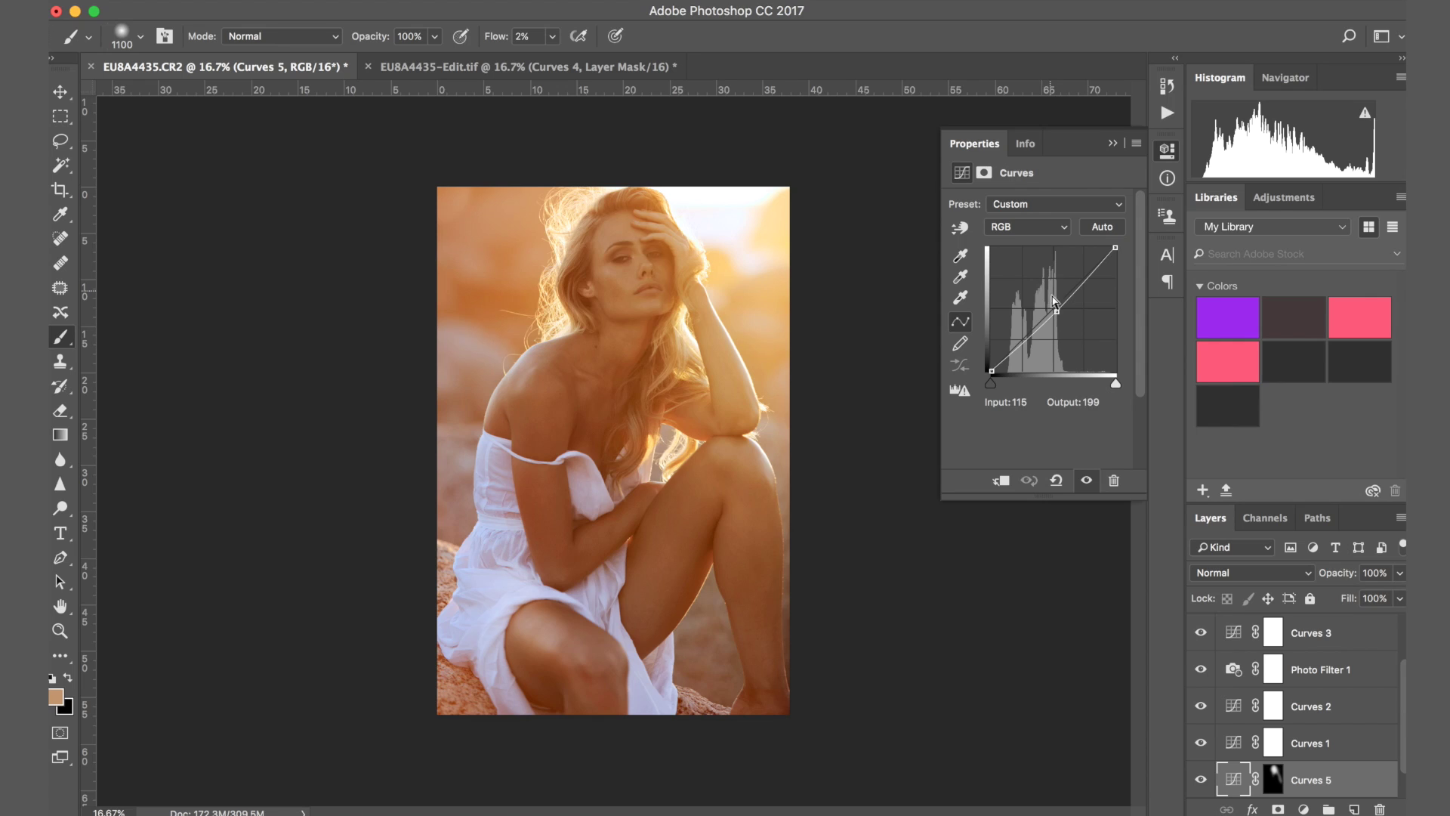
{"action": "left_click_drag", "start_coordinate": [1056, 309], "coordinate": [1057, 312]}
{"action": "left_click", "coordinate": [1112, 144]}
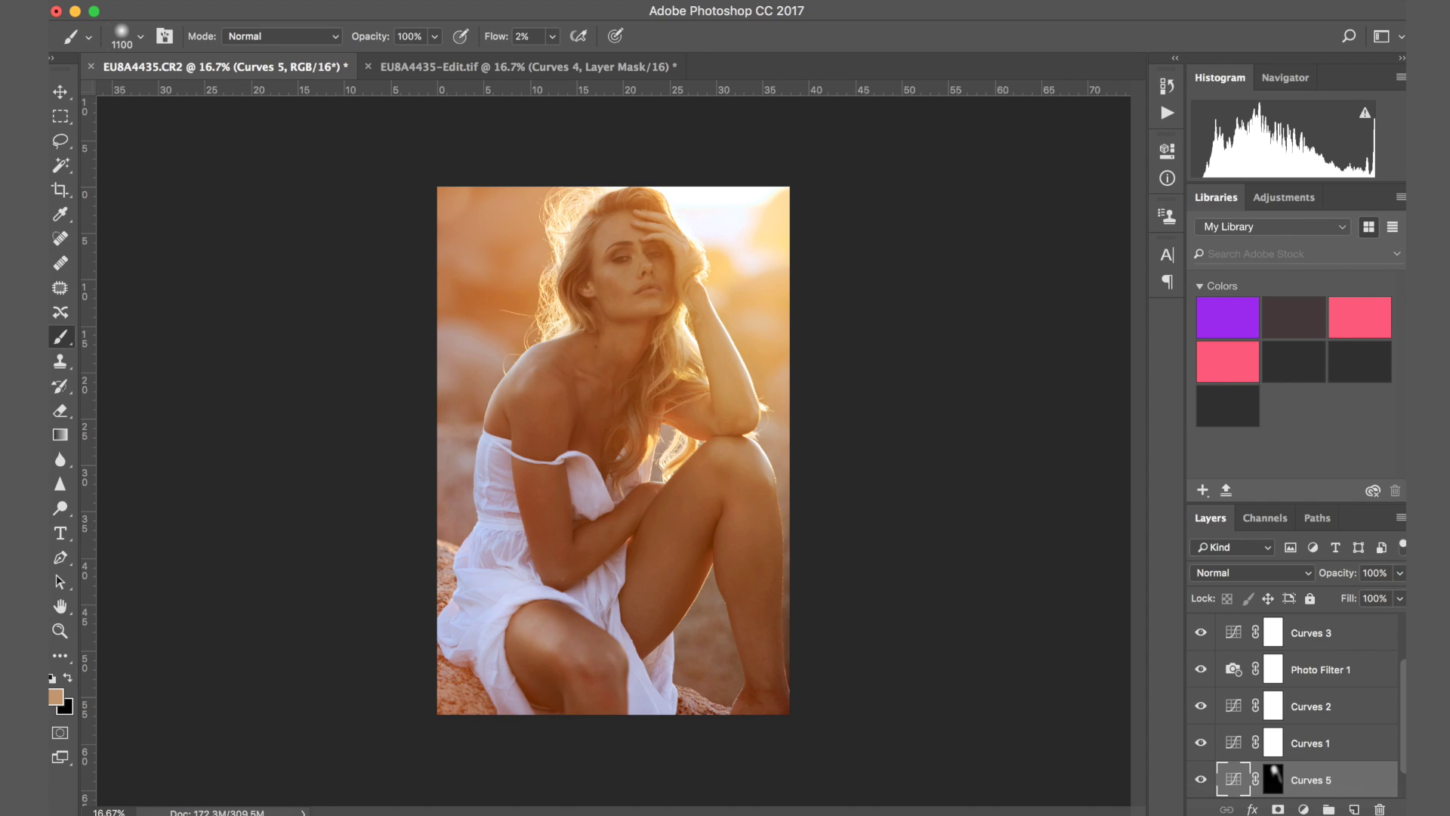
Add another Curves layer above Curves 5 with a midtone point at input 125, output 121
{"action": "left_click", "coordinate": [1305, 809]}
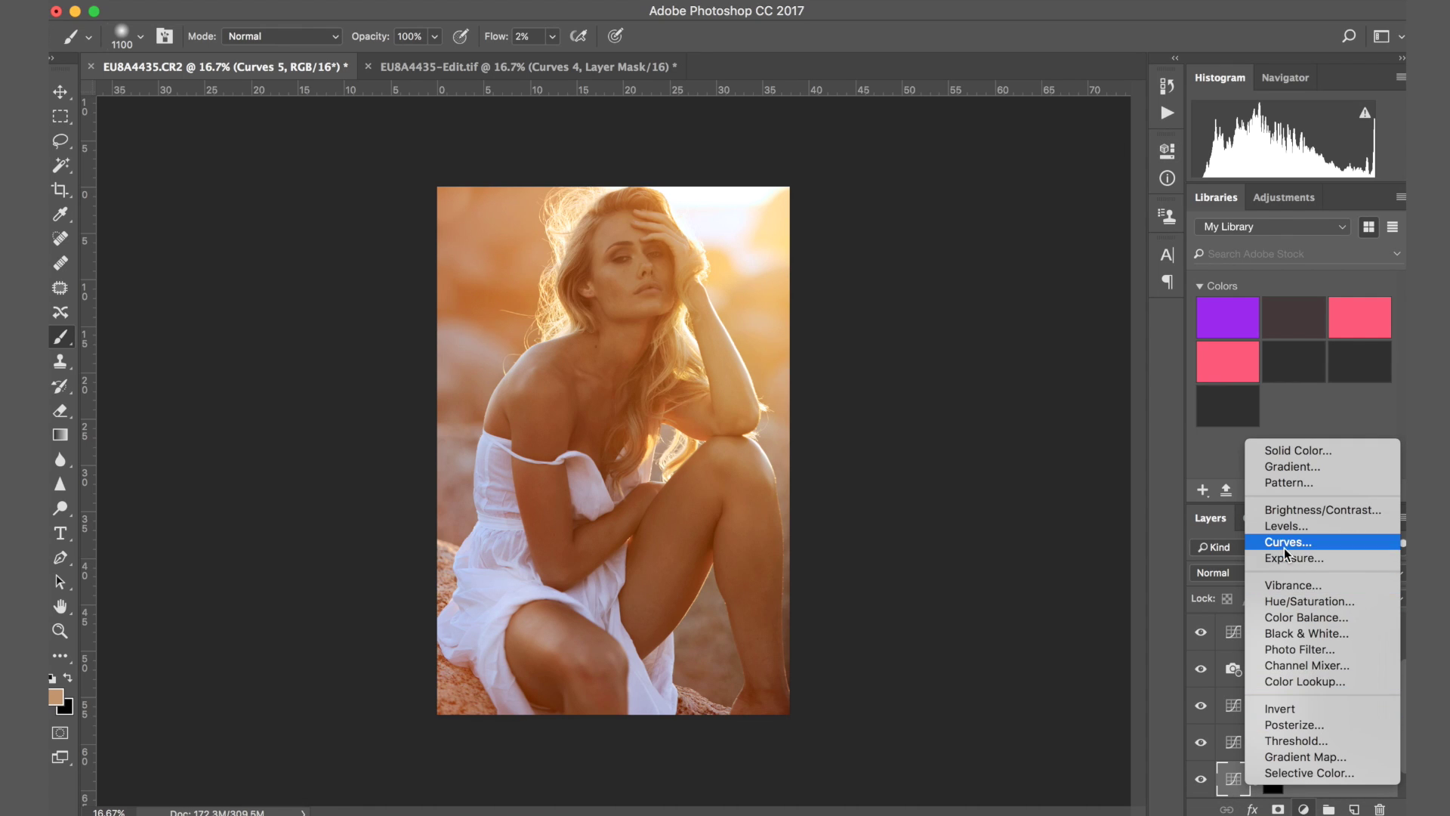
{"action": "left_click", "coordinate": [1107, 303]}
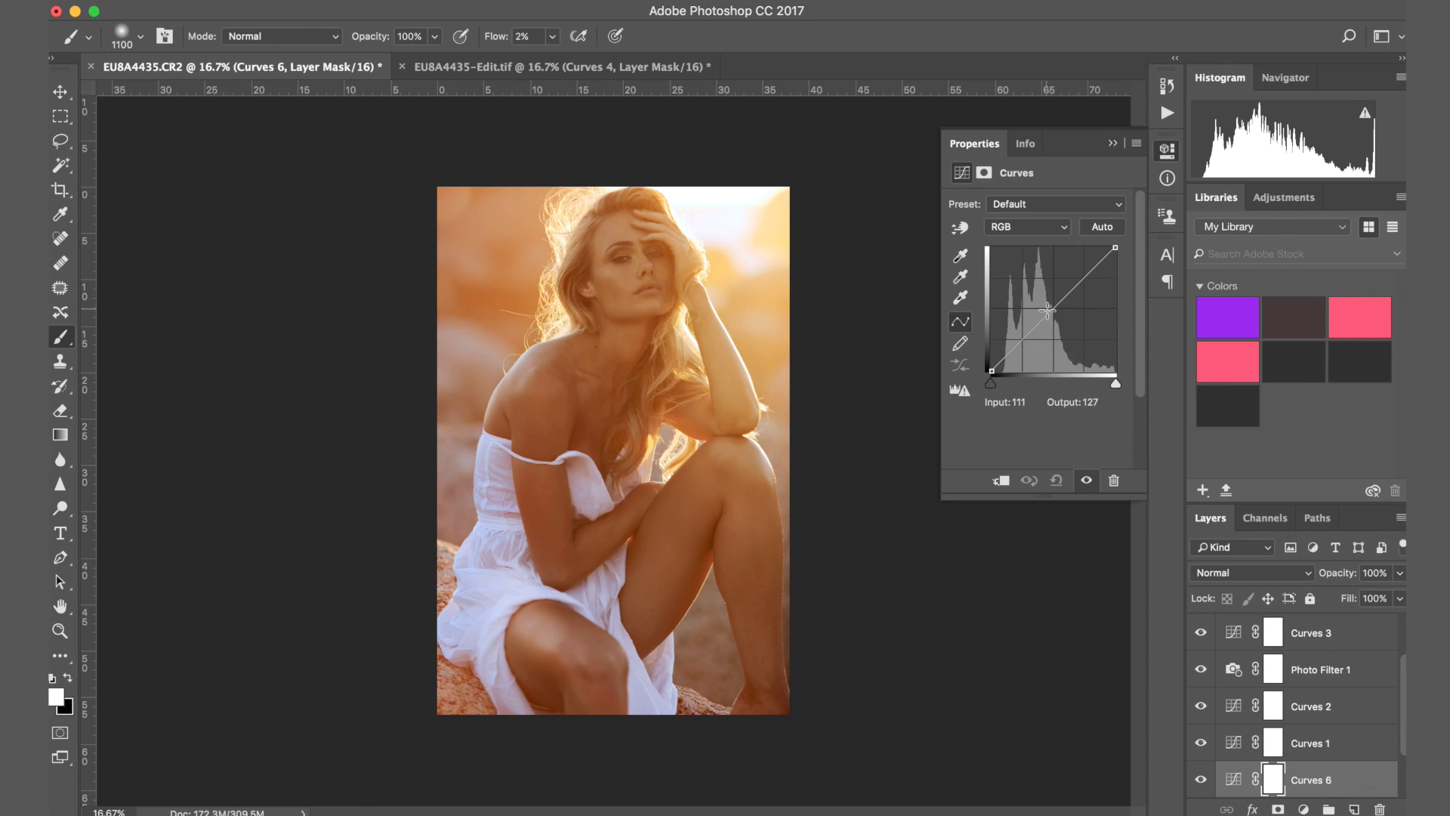
{"action": "left_click_drag", "start_coordinate": [1050, 316], "coordinate": [1051, 312]}
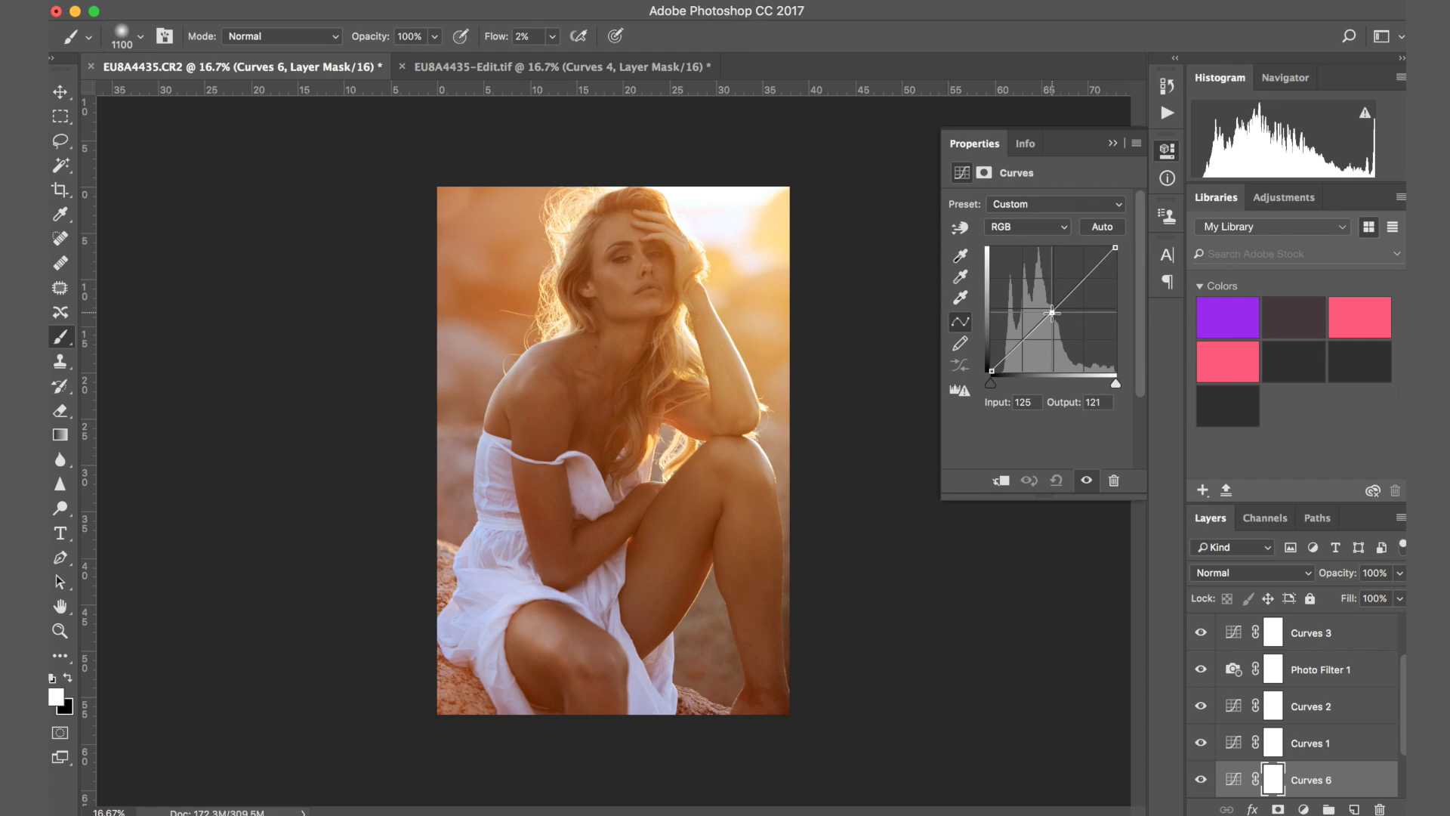
{"action": "left_click", "coordinate": [1112, 143]}
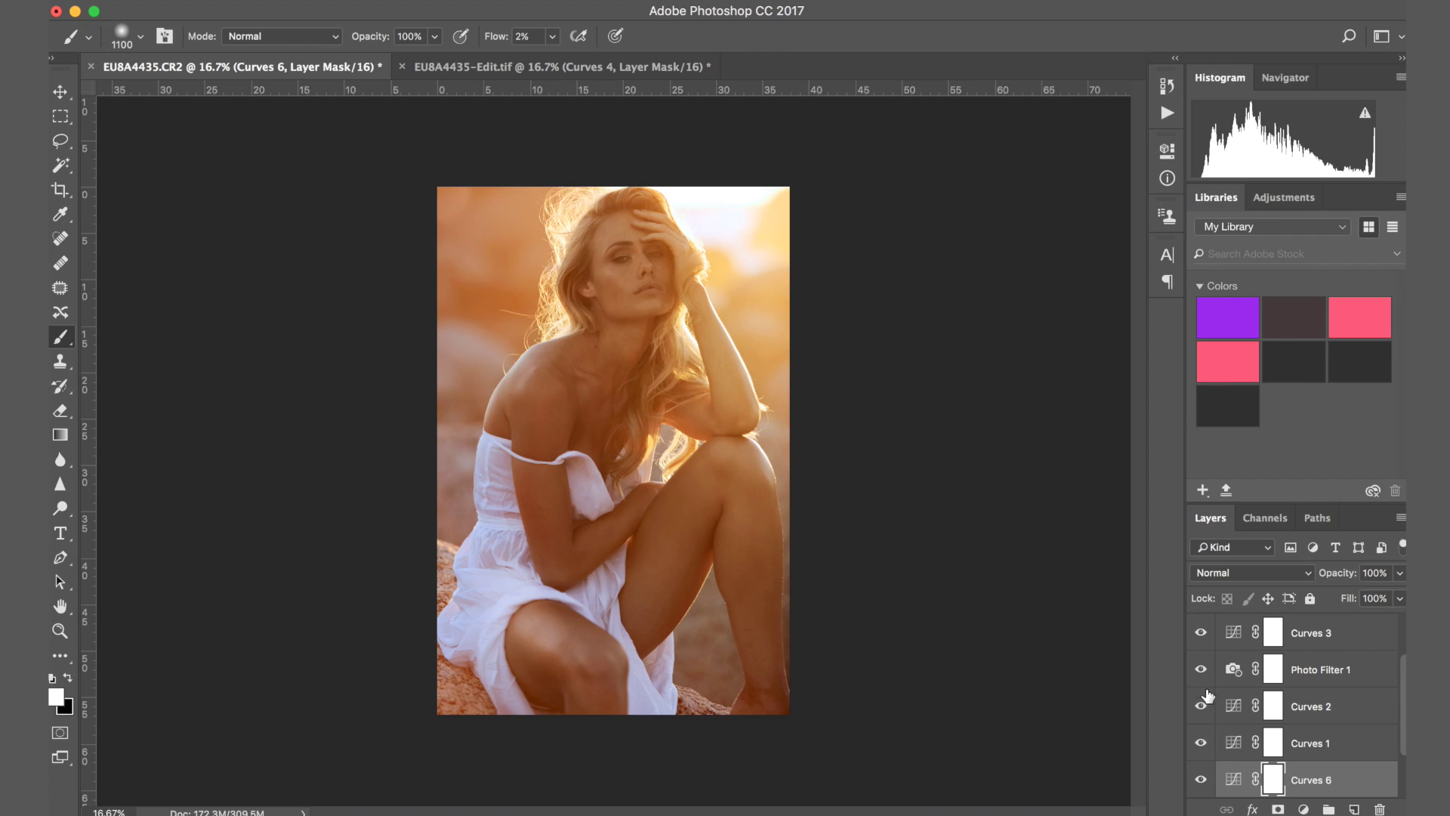
Compare the image with and without Curves 6, and select the Curves 3 layer
{"action": "left_click", "coordinate": [1201, 780]}
{"action": "left_click", "coordinate": [1200, 779]}
{"action": "left_click", "coordinate": [1311, 633]}
{"action": "scroll", "coordinate": [1313, 637], "scroll_direction": "up", "scroll_amount": 2}
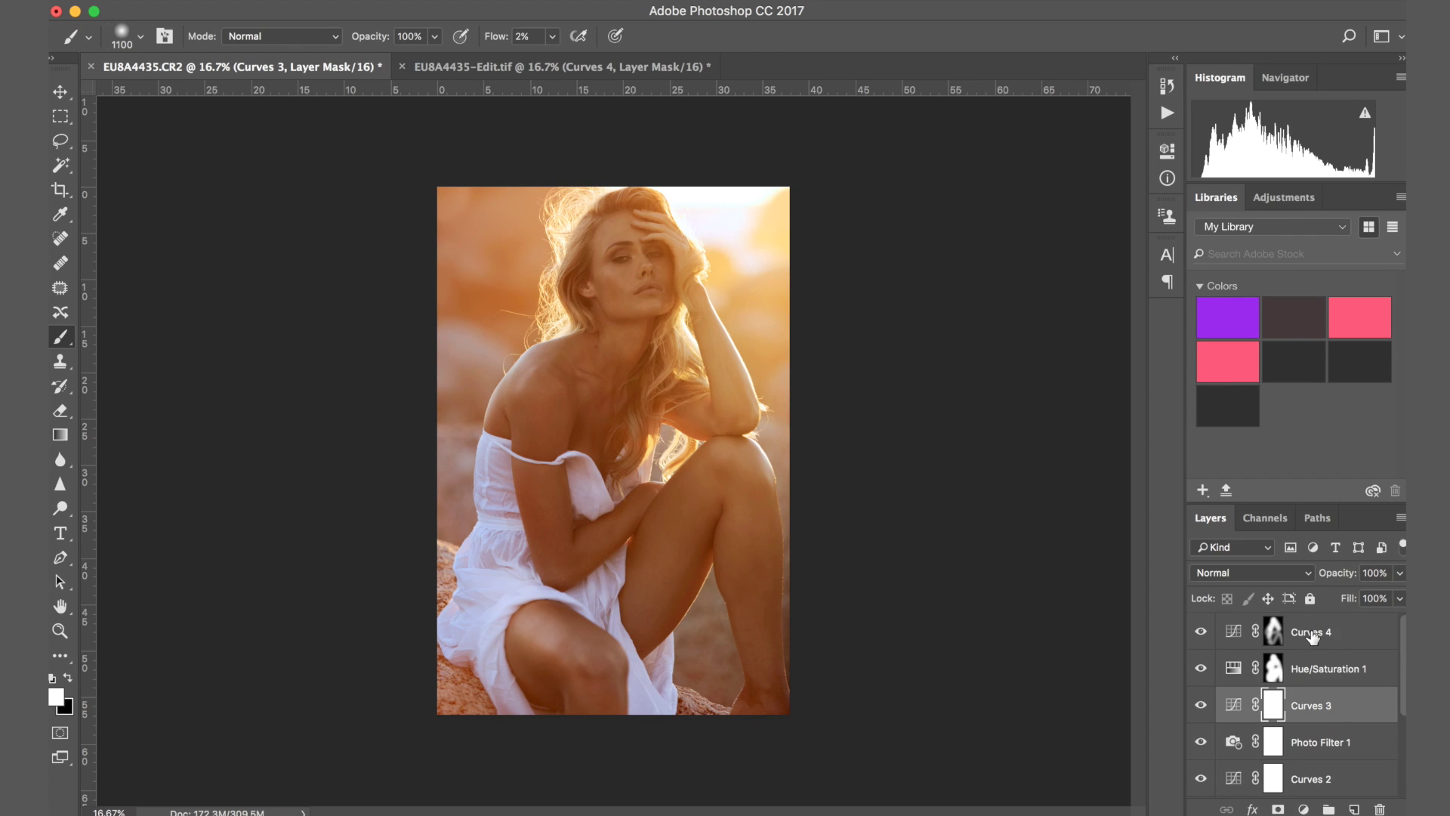
Group all the adjustment layers from Curves 4 down to Curves 5 into one layer group above the Background
{"action": "left_click", "coordinate": [1311, 633]}
{"action": "scroll", "coordinate": [1312, 637], "scroll_direction": "down", "scroll_amount": 4}
{"action": "left_click", "coordinate": [1324, 744], "text": "shift"}
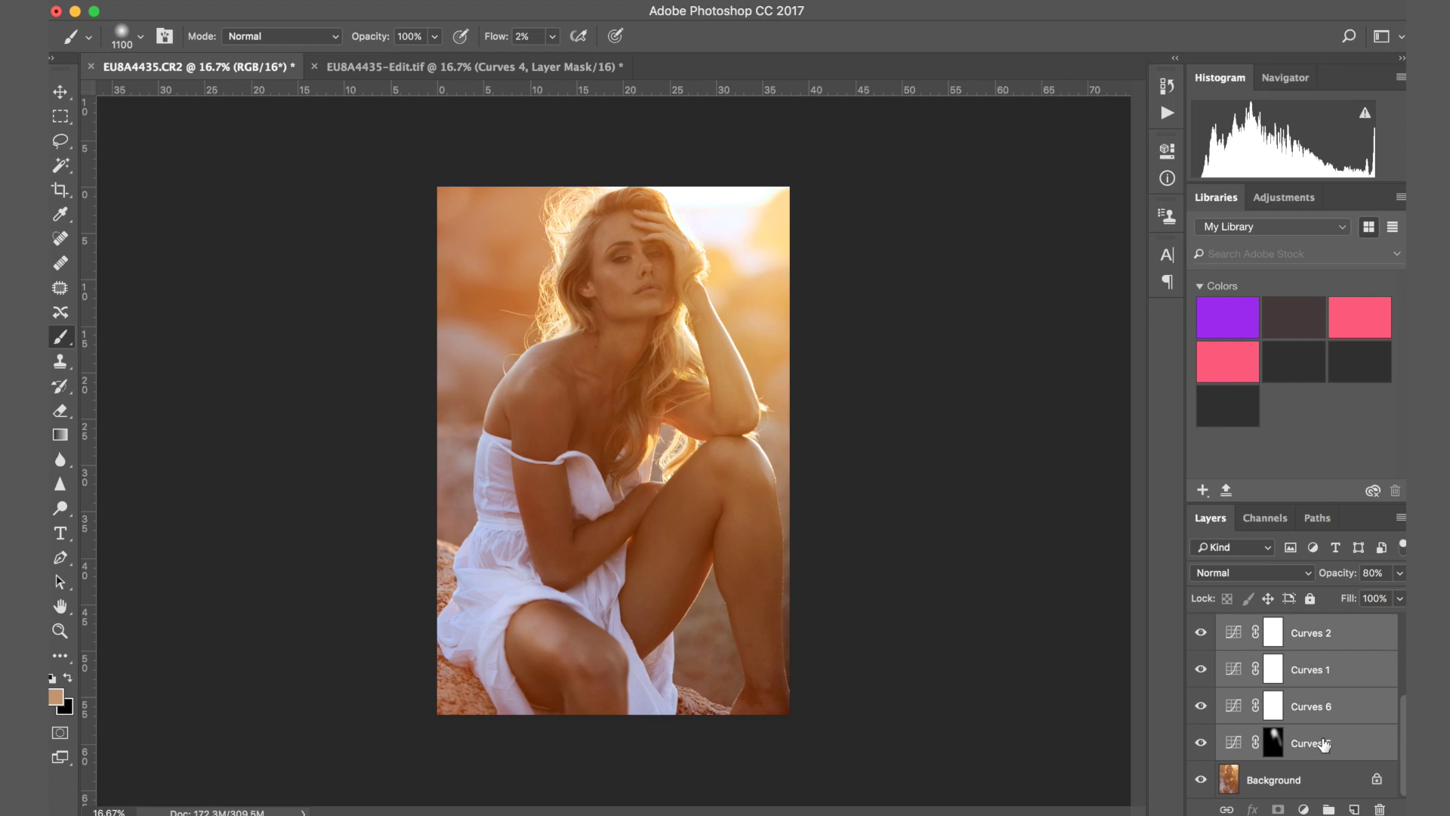
{"action": "key", "text": "super+g"}
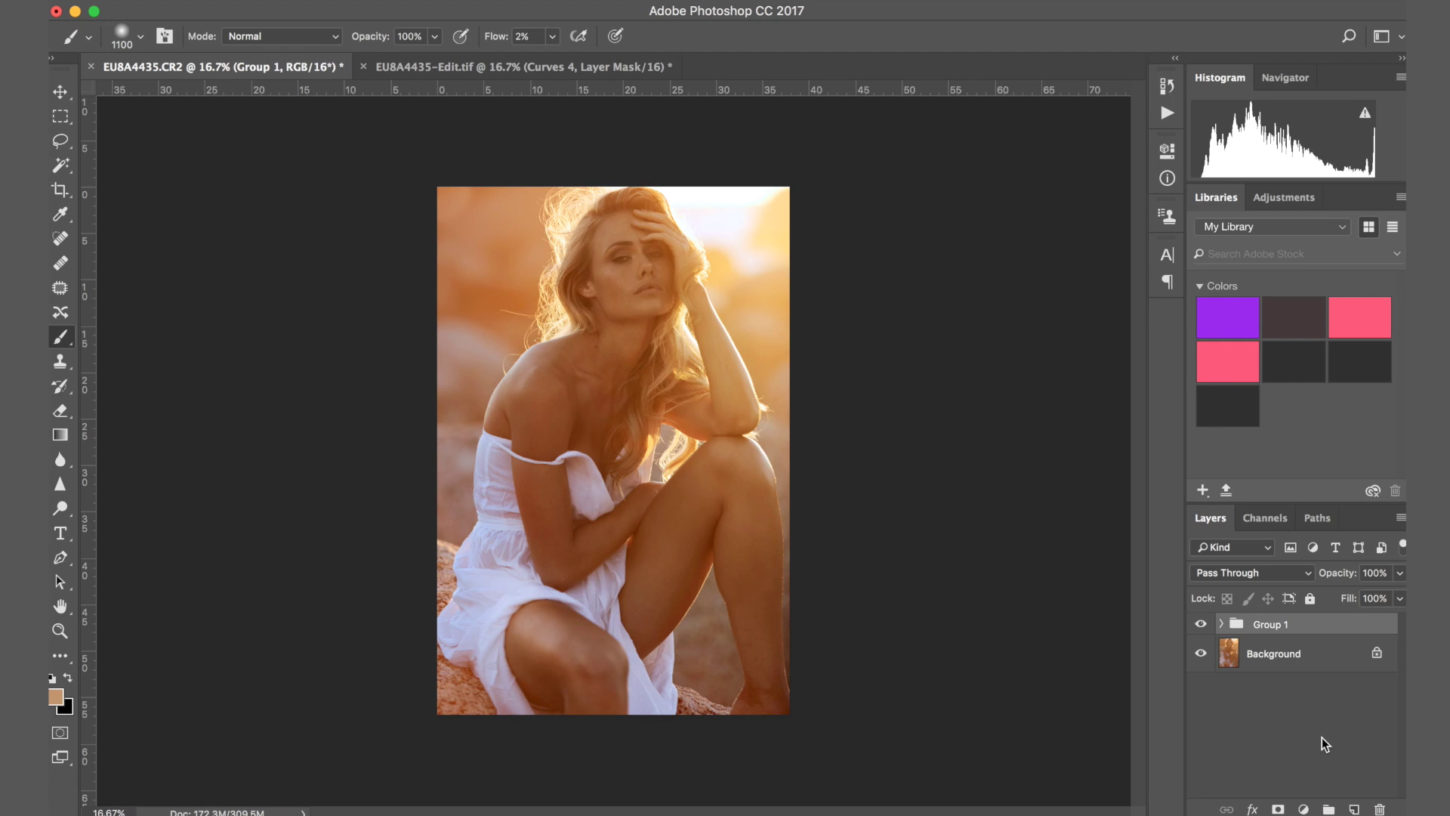
Compare the portrait with and without the new layer group, and examine the face and upper body up close
{"action": "left_click", "coordinate": [1200, 625]}
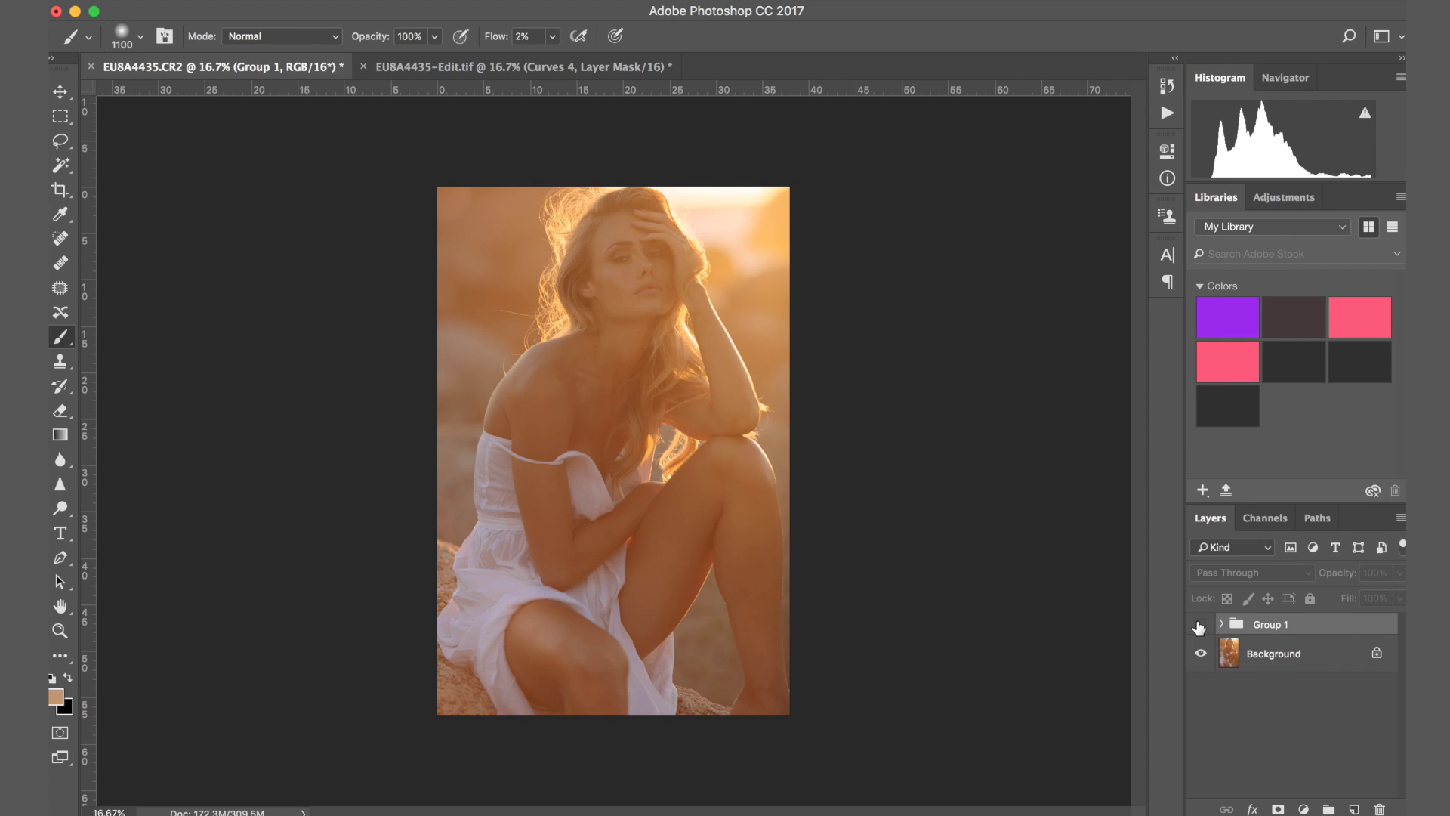
{"action": "left_click", "coordinate": [1199, 626]}
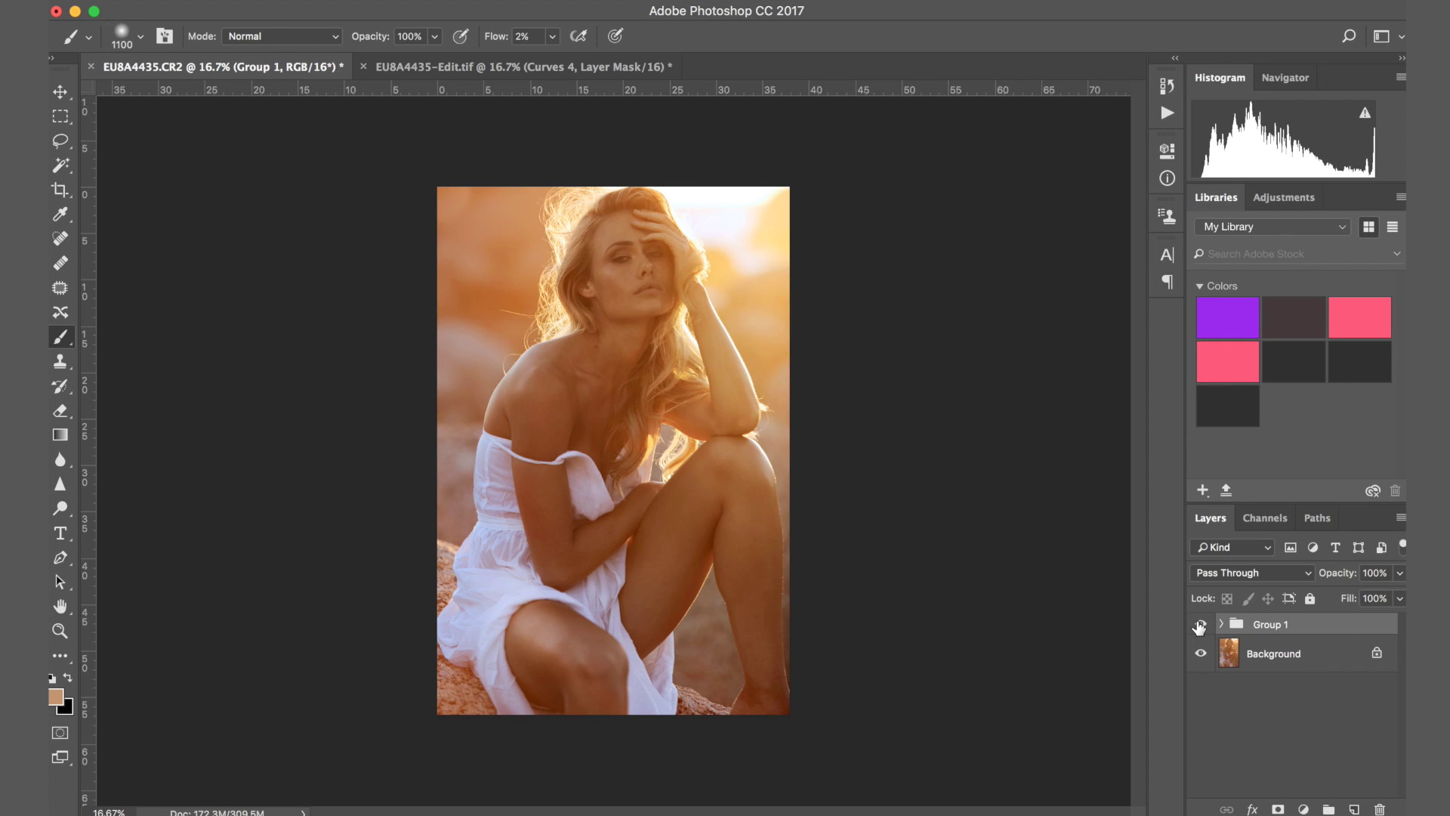
{"action": "left_click", "coordinate": [1200, 625]}
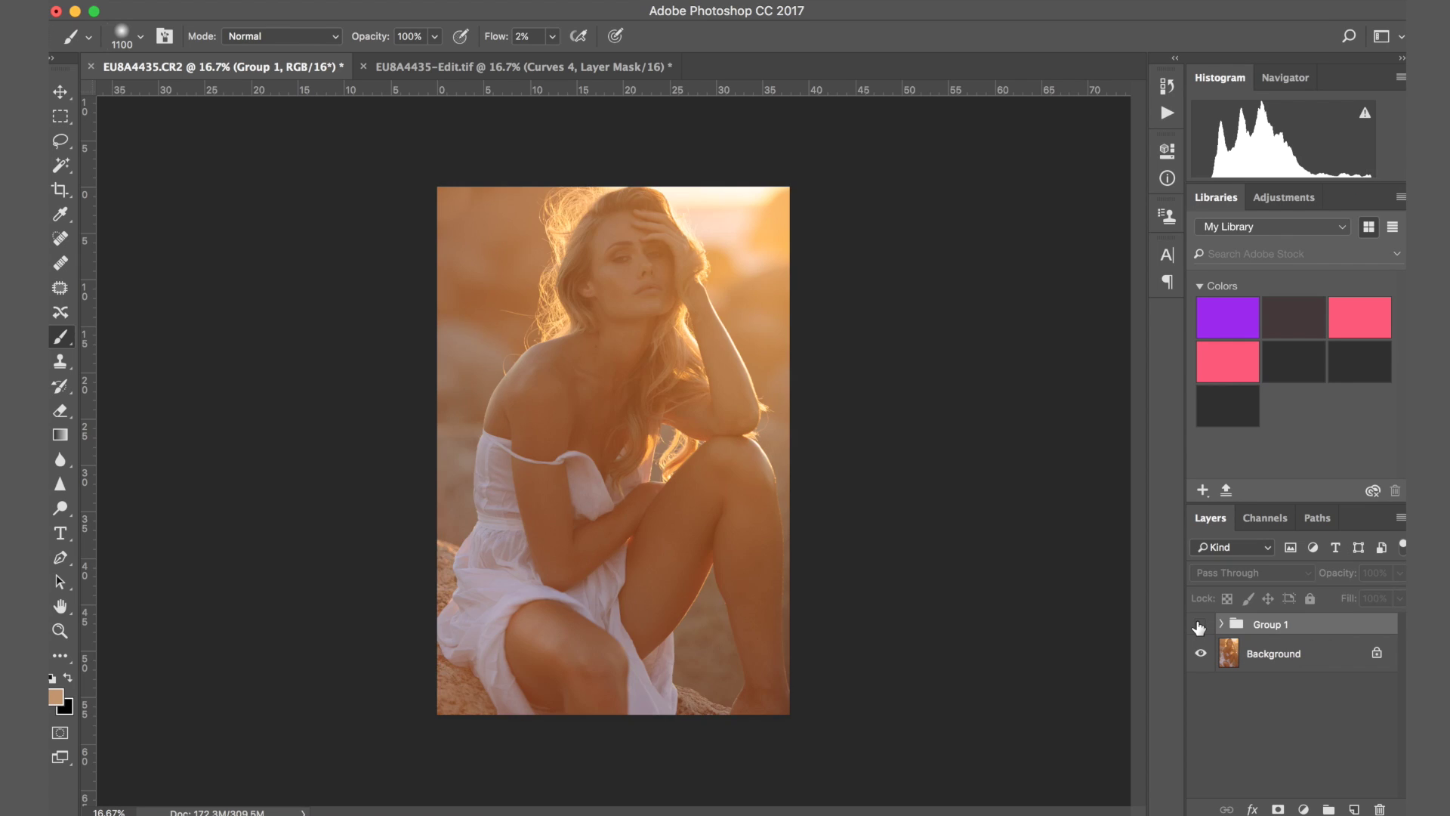
{"action": "left_click", "coordinate": [1200, 625]}
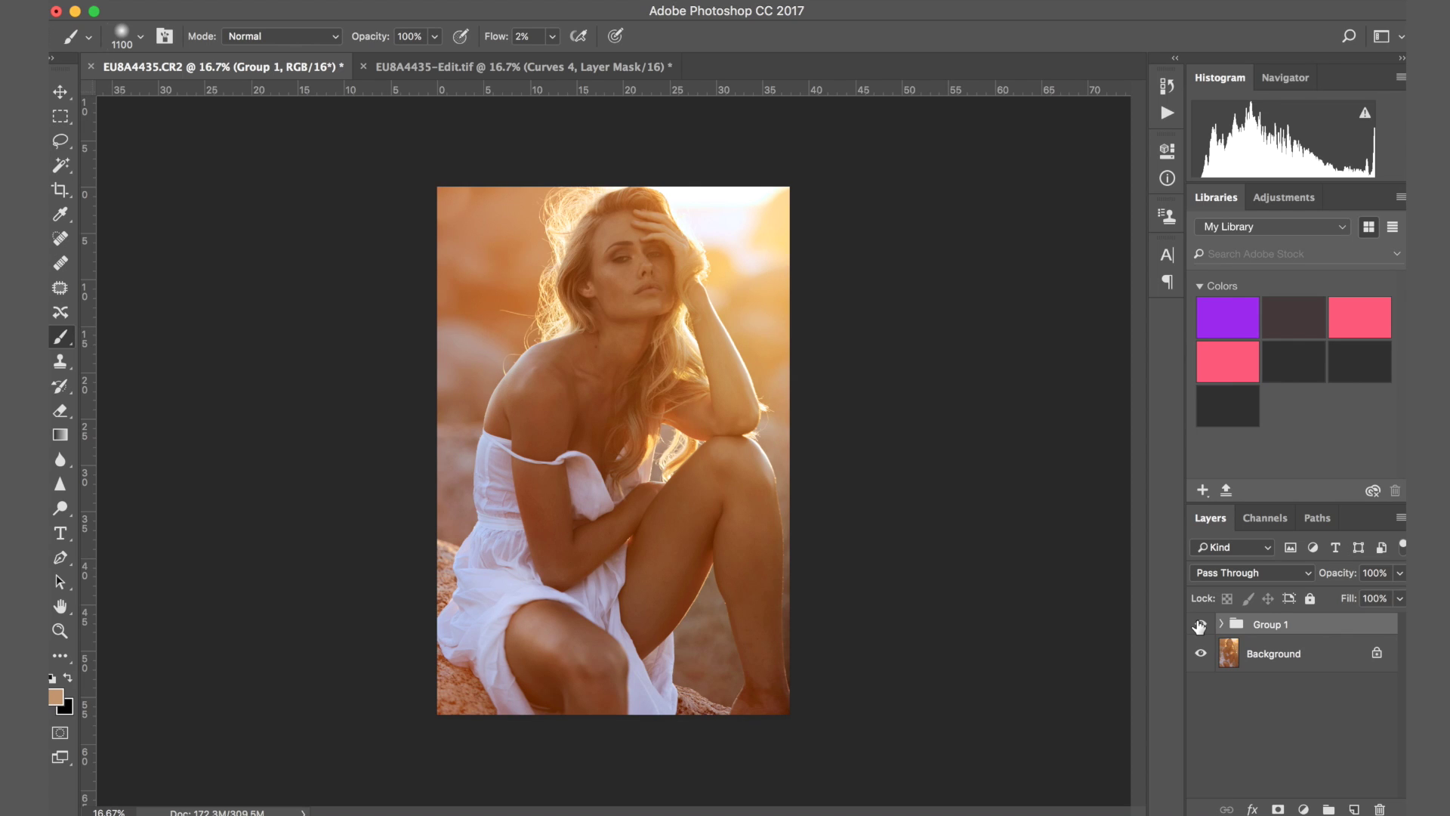
{"action": "left_click", "coordinate": [1199, 626]}
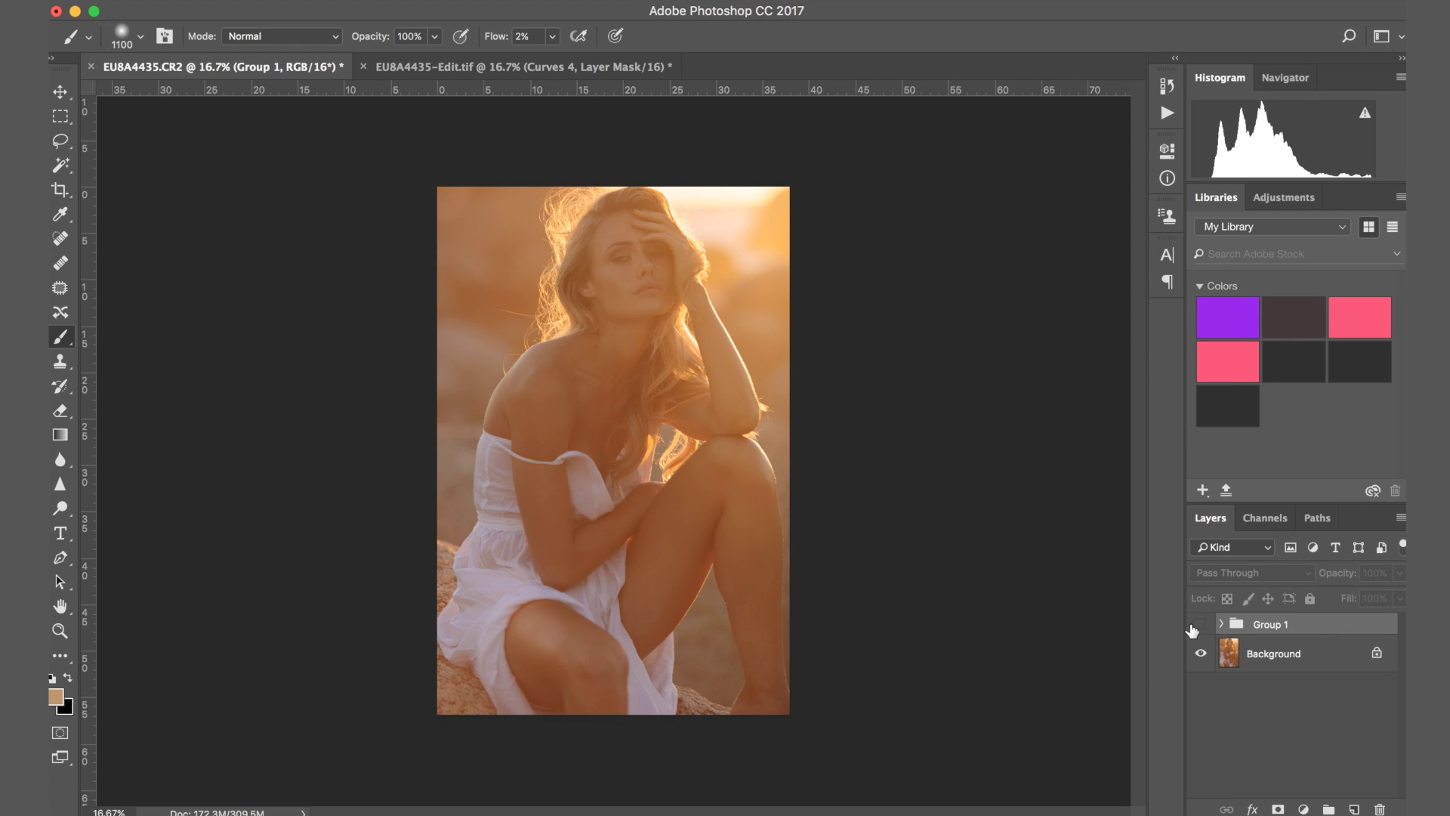
{"action": "left_click", "coordinate": [1194, 627]}
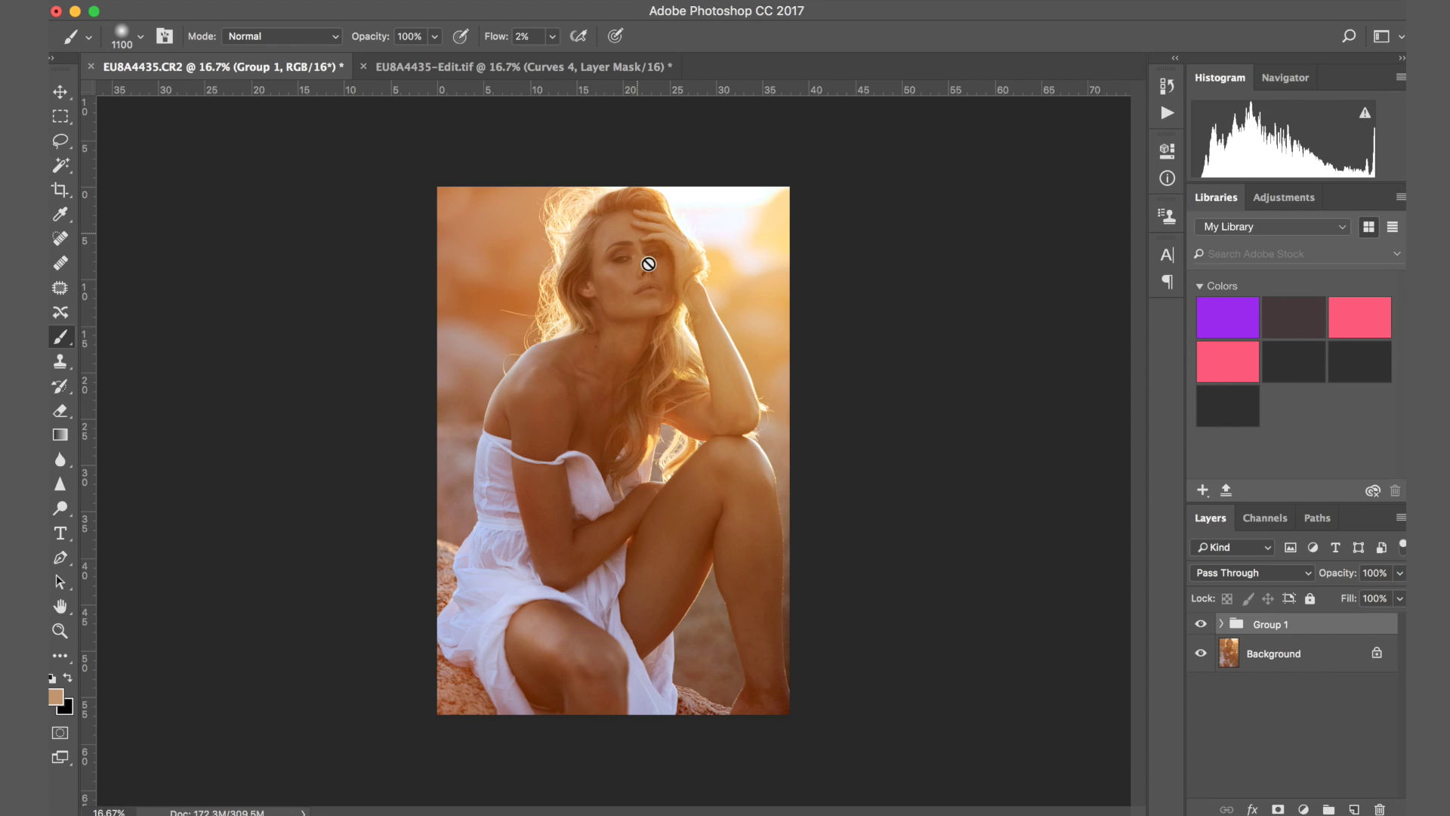
{"action": "key", "text": "super+equal"}
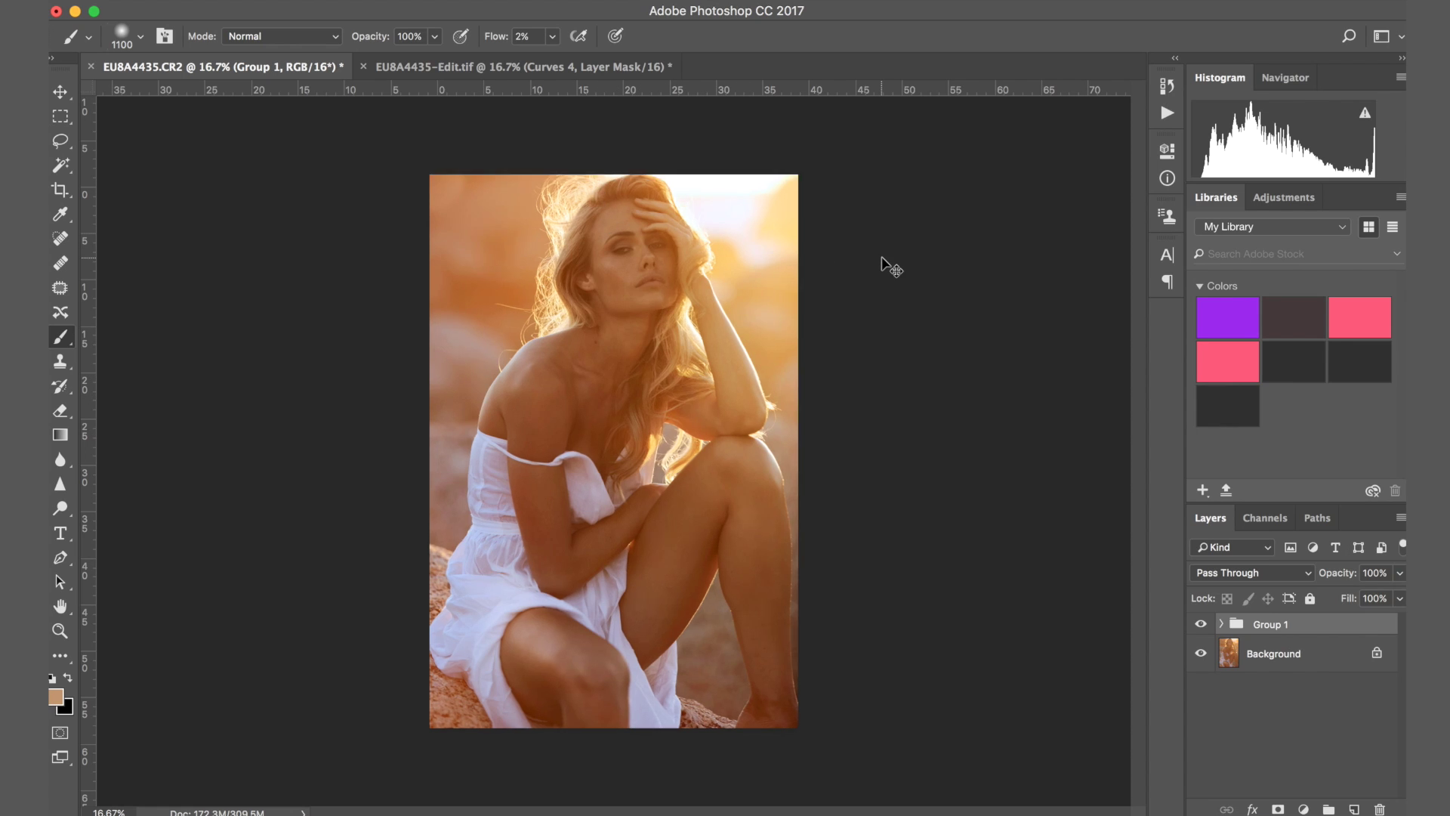
{"action": "key", "text": "super+equal"}
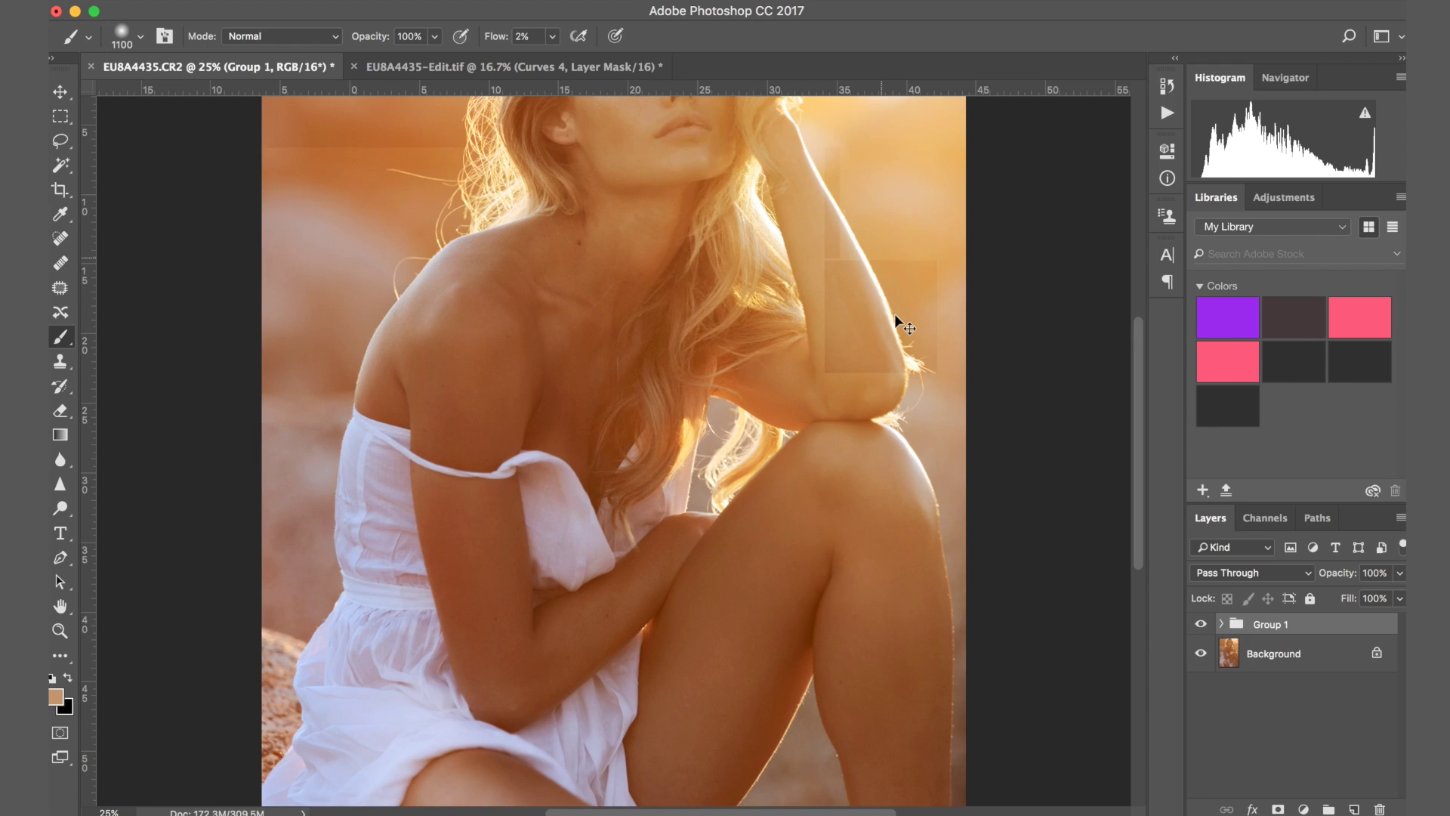
{"action": "scroll", "coordinate": [894, 314], "scroll_direction": "up", "scroll_amount": 5}
{"action": "scroll", "coordinate": [895, 316], "scroll_direction": "up", "scroll_amount": 2}
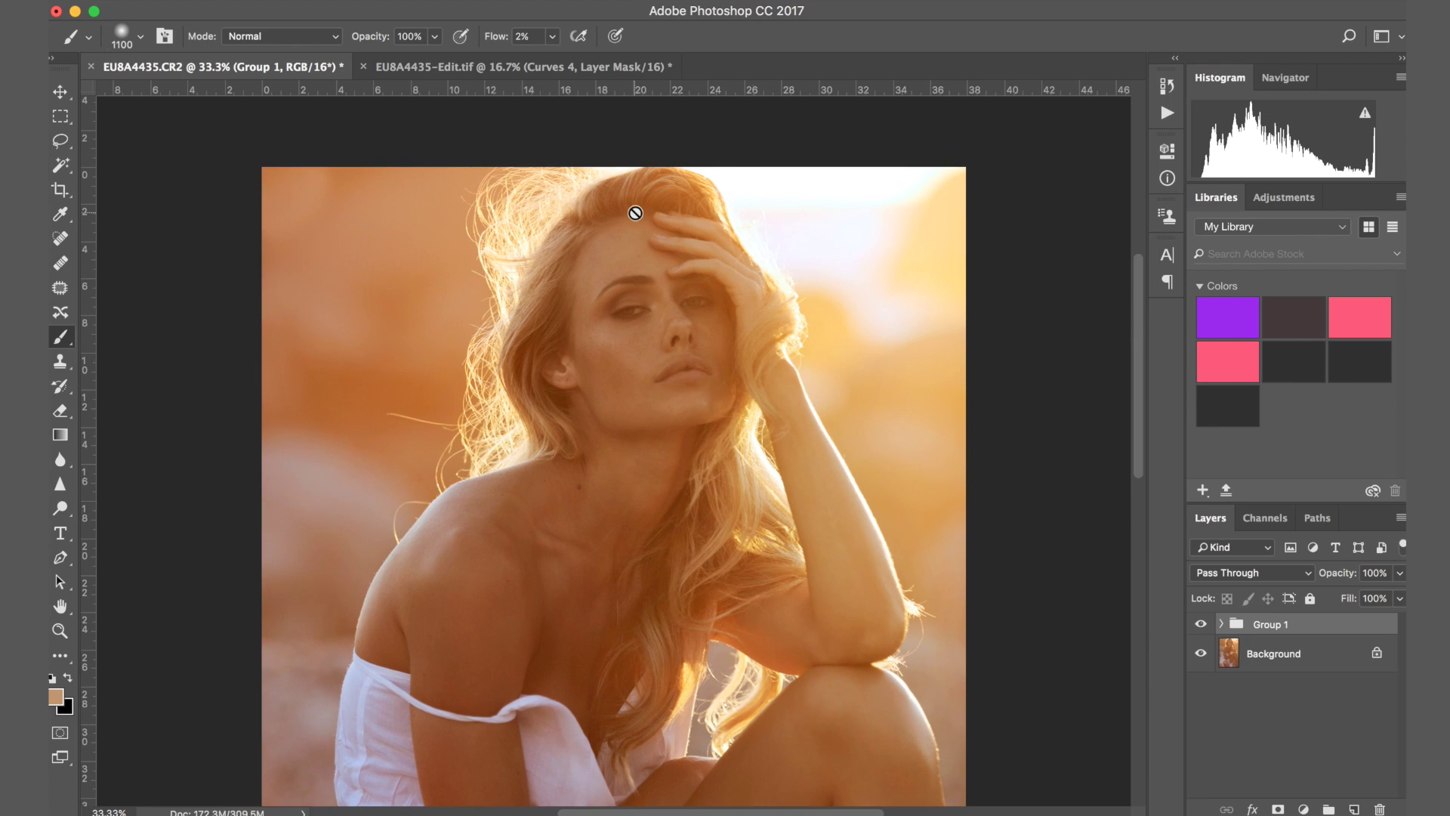
{"action": "key", "text": "super+0"}
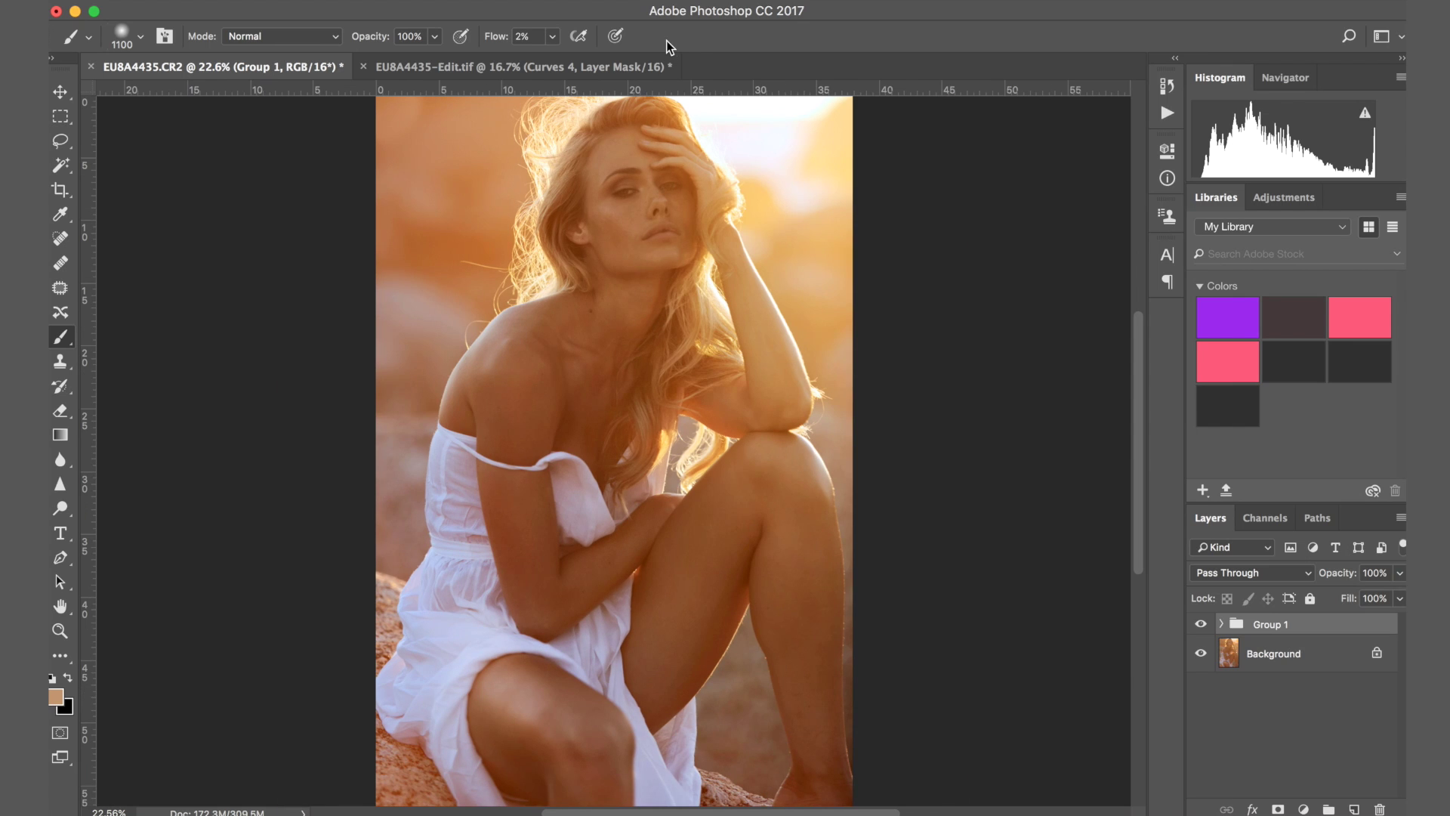
Paint skin tone sampled from the leg over her legs and shoulder on the Background layer with a 600 px brush at 2% flow
{"action": "left_click", "coordinate": [1285, 654]}
{"action": "left_click", "coordinate": [789, 505], "text": "alt"}
{"action": "key", "text": "bracketleft"}
{"action": "key", "text": "bracketleft"}
{"action": "key", "text": "bracketleft"}
{"action": "key", "text": "bracketleft"}
{"action": "key", "text": "bracketleft"}
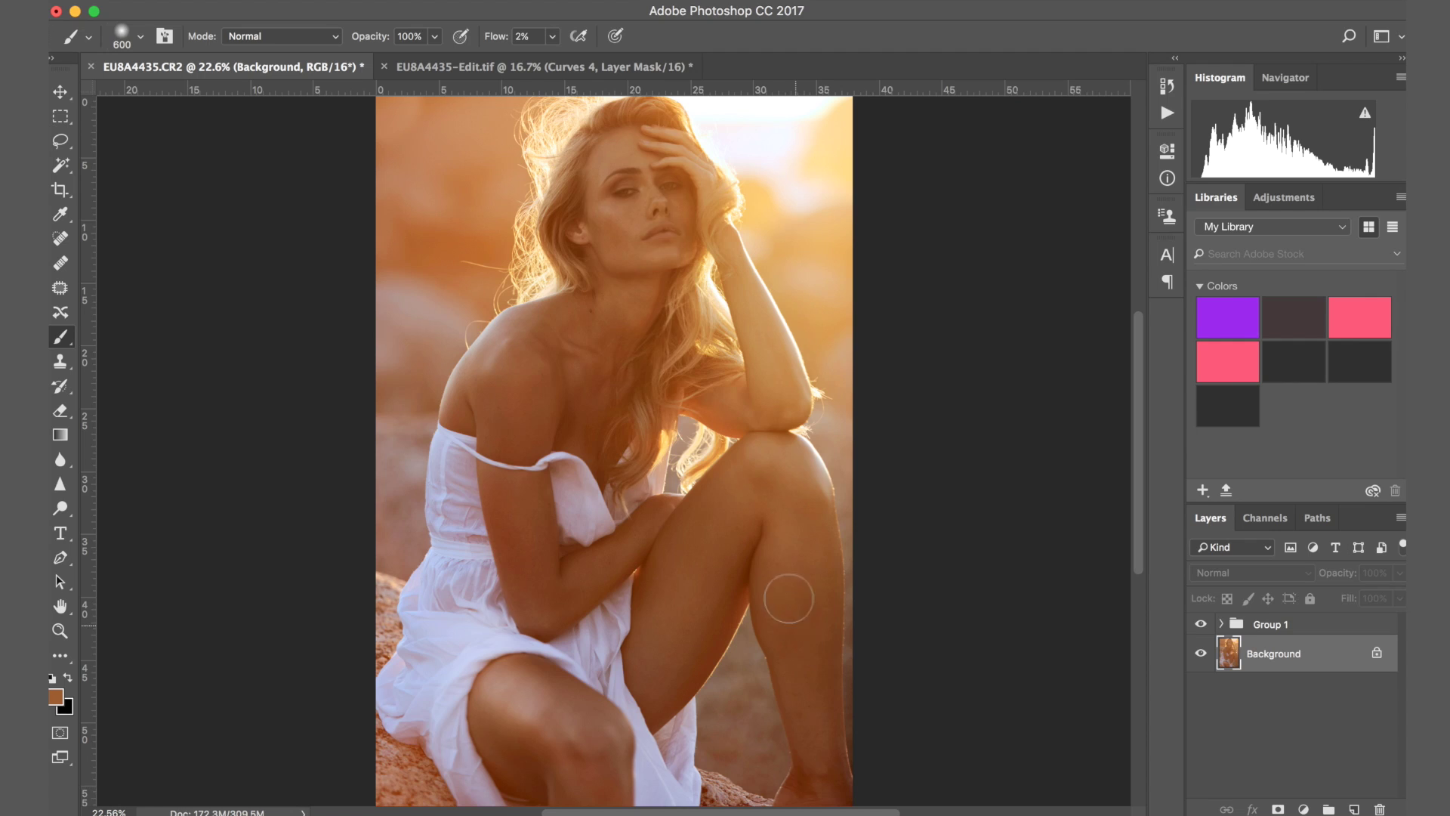
{"action": "mouse_move", "coordinate": [823, 785]}
{"action": "left_mouse_down"}
{"action": "mouse_move", "coordinate": [794, 544]}
{"action": "mouse_move", "coordinate": [820, 758]}
{"action": "mouse_move", "coordinate": [802, 488]}
{"action": "mouse_move", "coordinate": [830, 697]}
{"action": "mouse_move", "coordinate": [815, 493]}
{"action": "mouse_move", "coordinate": [803, 530]}
{"action": "mouse_move", "coordinate": [771, 467]}
{"action": "mouse_move", "coordinate": [737, 502]}
{"action": "mouse_move", "coordinate": [673, 658]}
{"action": "mouse_move", "coordinate": [758, 503]}
{"action": "mouse_move", "coordinate": [798, 534]}
{"action": "mouse_move", "coordinate": [811, 725]}
{"action": "mouse_move", "coordinate": [830, 794]}
{"action": "mouse_move", "coordinate": [815, 623]}
{"action": "mouse_move", "coordinate": [850, 798]}
{"action": "mouse_move", "coordinate": [689, 725]}
{"action": "mouse_move", "coordinate": [521, 704]}
{"action": "mouse_move", "coordinate": [564, 758]}
{"action": "mouse_move", "coordinate": [522, 714]}
{"action": "left_mouse_up"}
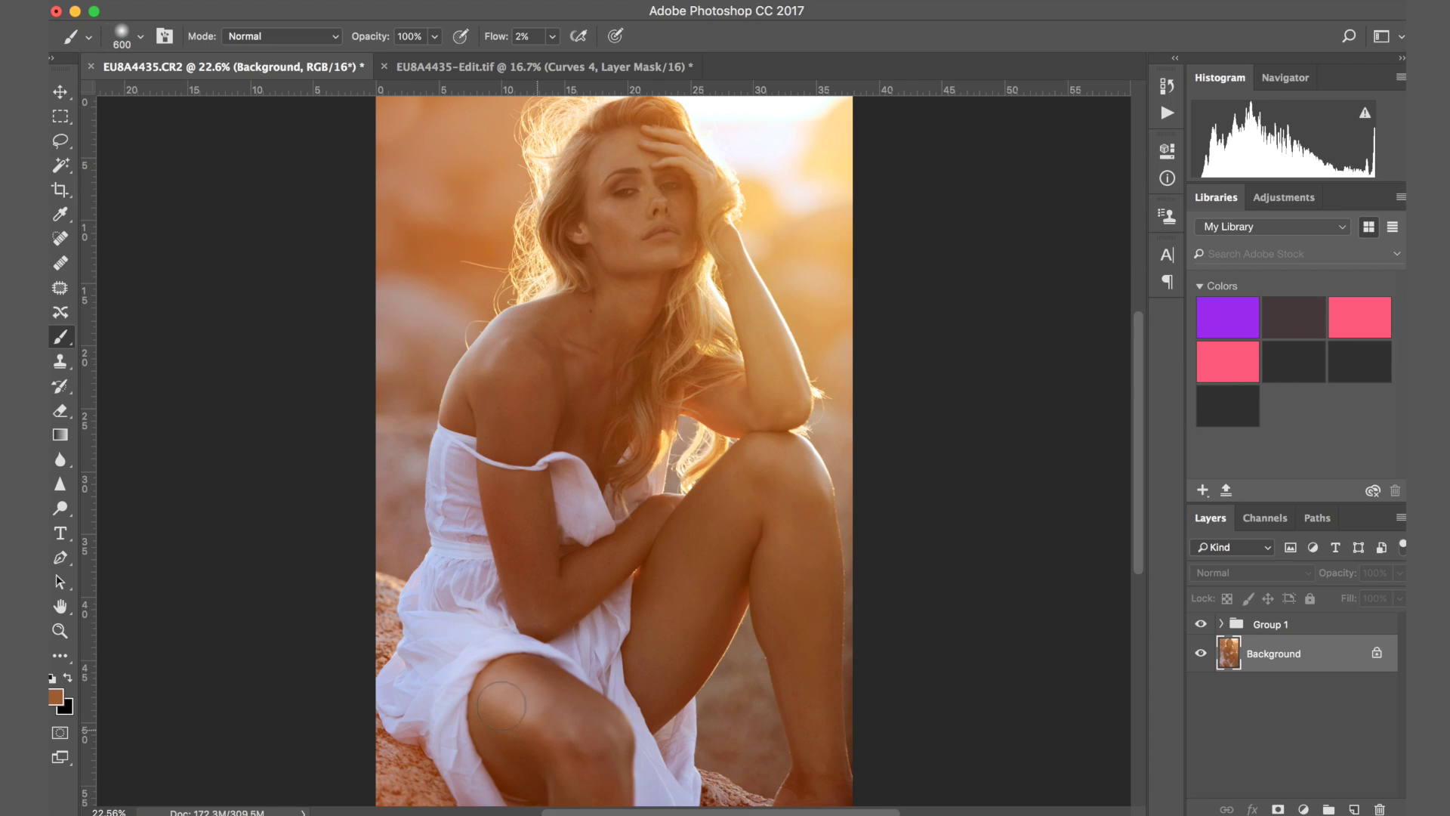
{"action": "mouse_move", "coordinate": [617, 771]}
{"action": "left_mouse_down"}
{"action": "mouse_move", "coordinate": [828, 530]}
{"action": "mouse_move", "coordinate": [772, 590]}
{"action": "mouse_move", "coordinate": [728, 594]}
{"action": "mouse_move", "coordinate": [729, 505]}
{"action": "mouse_move", "coordinate": [760, 454]}
{"action": "mouse_move", "coordinate": [674, 574]}
{"action": "mouse_move", "coordinate": [733, 496]}
{"action": "mouse_move", "coordinate": [762, 547]}
{"action": "mouse_move", "coordinate": [796, 518]}
{"action": "left_mouse_up"}
{"action": "mouse_move", "coordinate": [825, 622]}
{"action": "left_mouse_down"}
{"action": "mouse_move", "coordinate": [765, 518]}
{"action": "mouse_move", "coordinate": [782, 486]}
{"action": "mouse_move", "coordinate": [723, 512]}
{"action": "mouse_move", "coordinate": [681, 578]}
{"action": "mouse_move", "coordinate": [688, 538]}
{"action": "mouse_move", "coordinate": [652, 586]}
{"action": "mouse_move", "coordinate": [609, 558]}
{"action": "mouse_move", "coordinate": [628, 537]}
{"action": "mouse_move", "coordinate": [543, 605]}
{"action": "mouse_move", "coordinate": [503, 490]}
{"action": "mouse_move", "coordinate": [546, 601]}
{"action": "mouse_move", "coordinate": [518, 508]}
{"action": "mouse_move", "coordinate": [524, 362]}
{"action": "left_mouse_up"}
Compare the whole retouched portrait with and without the Group 1 adjustments
{"action": "key", "text": "super+minus"}
{"action": "left_click", "coordinate": [1200, 624]}
{"action": "left_click", "coordinate": [1200, 624]}
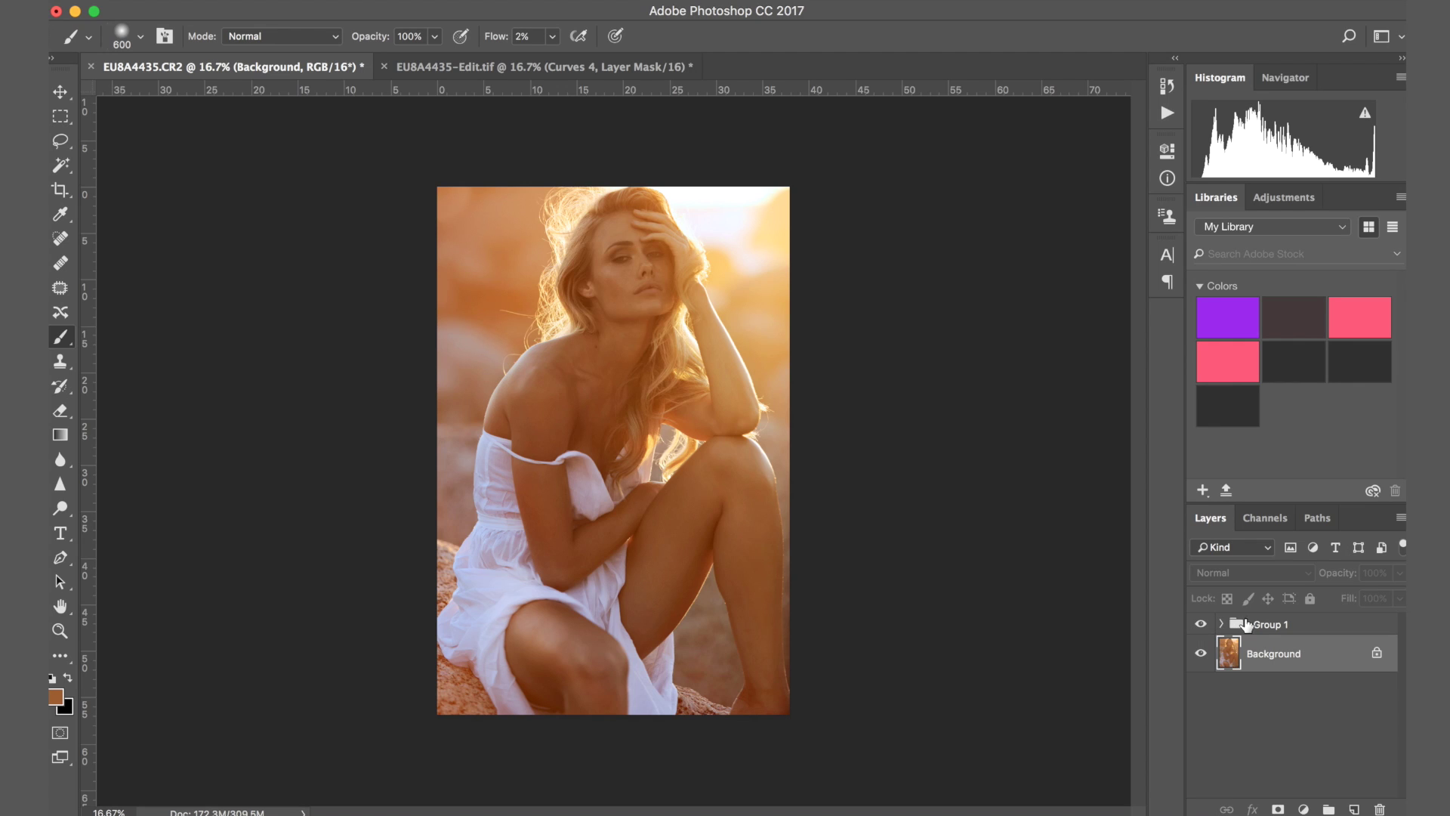
Expand Group 1 and compare the image with and without the Photo Filter 1 layer
{"action": "left_click", "coordinate": [1220, 624]}
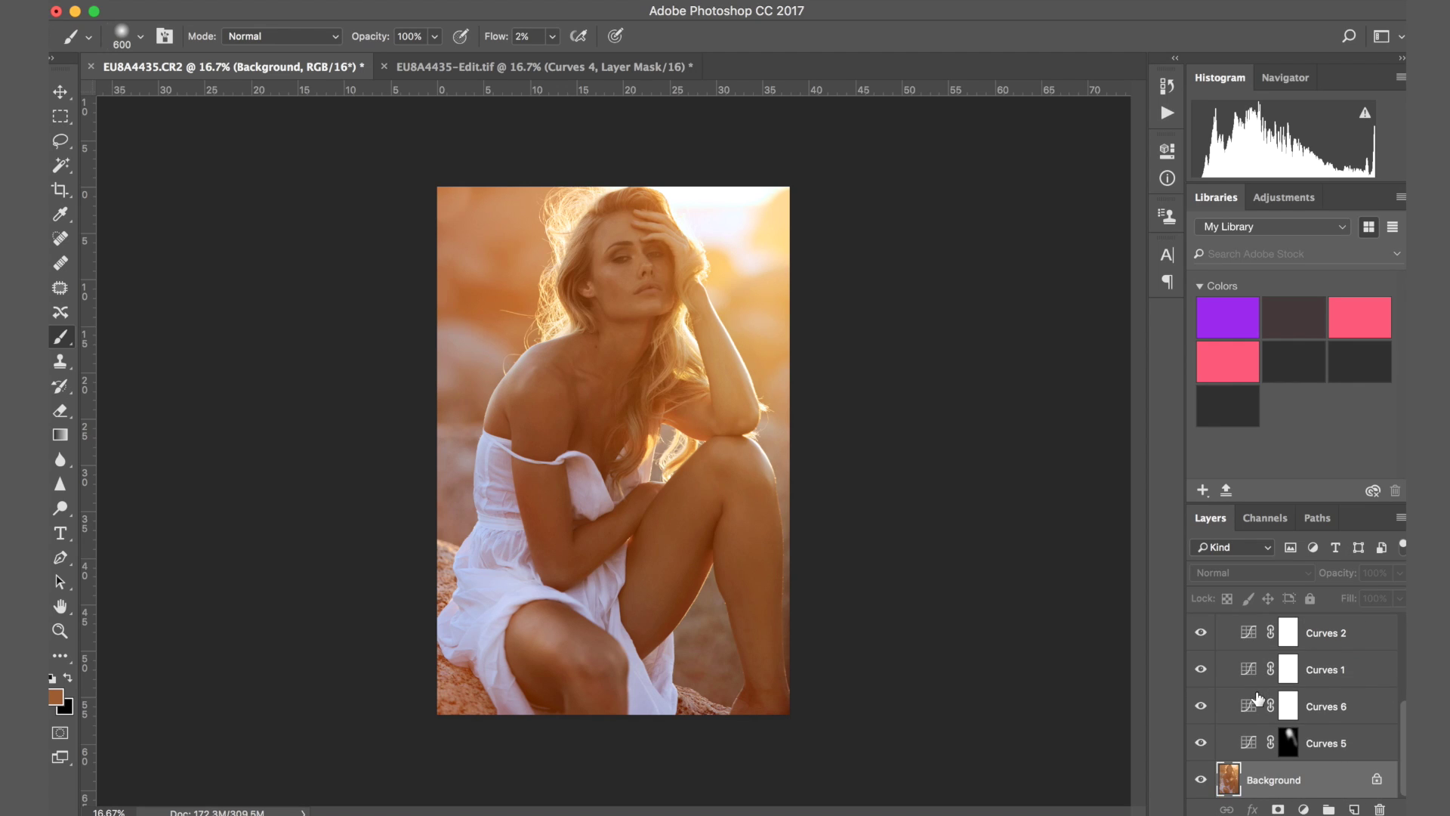
{"action": "scroll", "coordinate": [1258, 698], "scroll_direction": "up", "scroll_amount": 2}
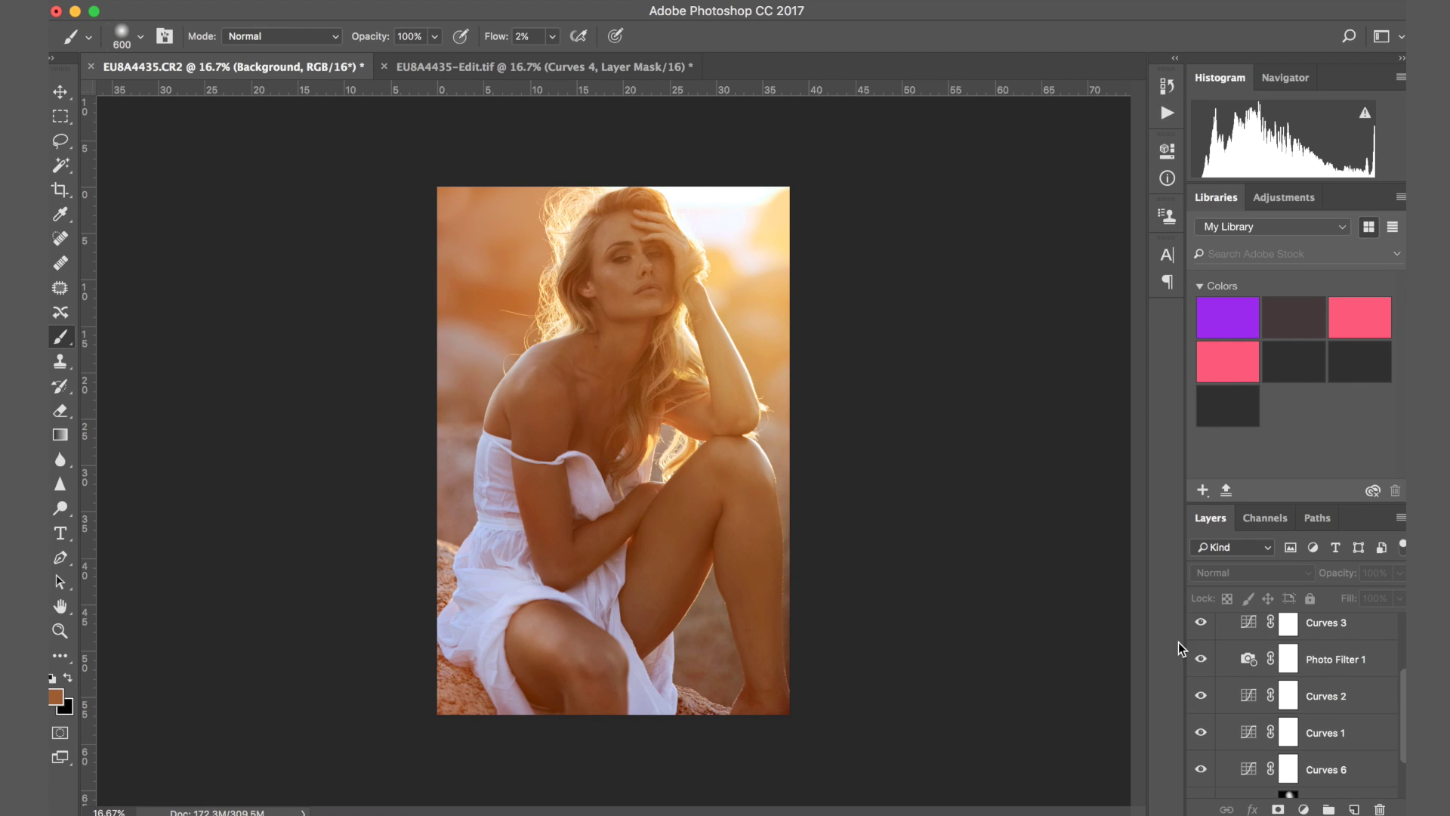
{"action": "key", "text": "super+equal"}
{"action": "key", "text": "super+equal"}
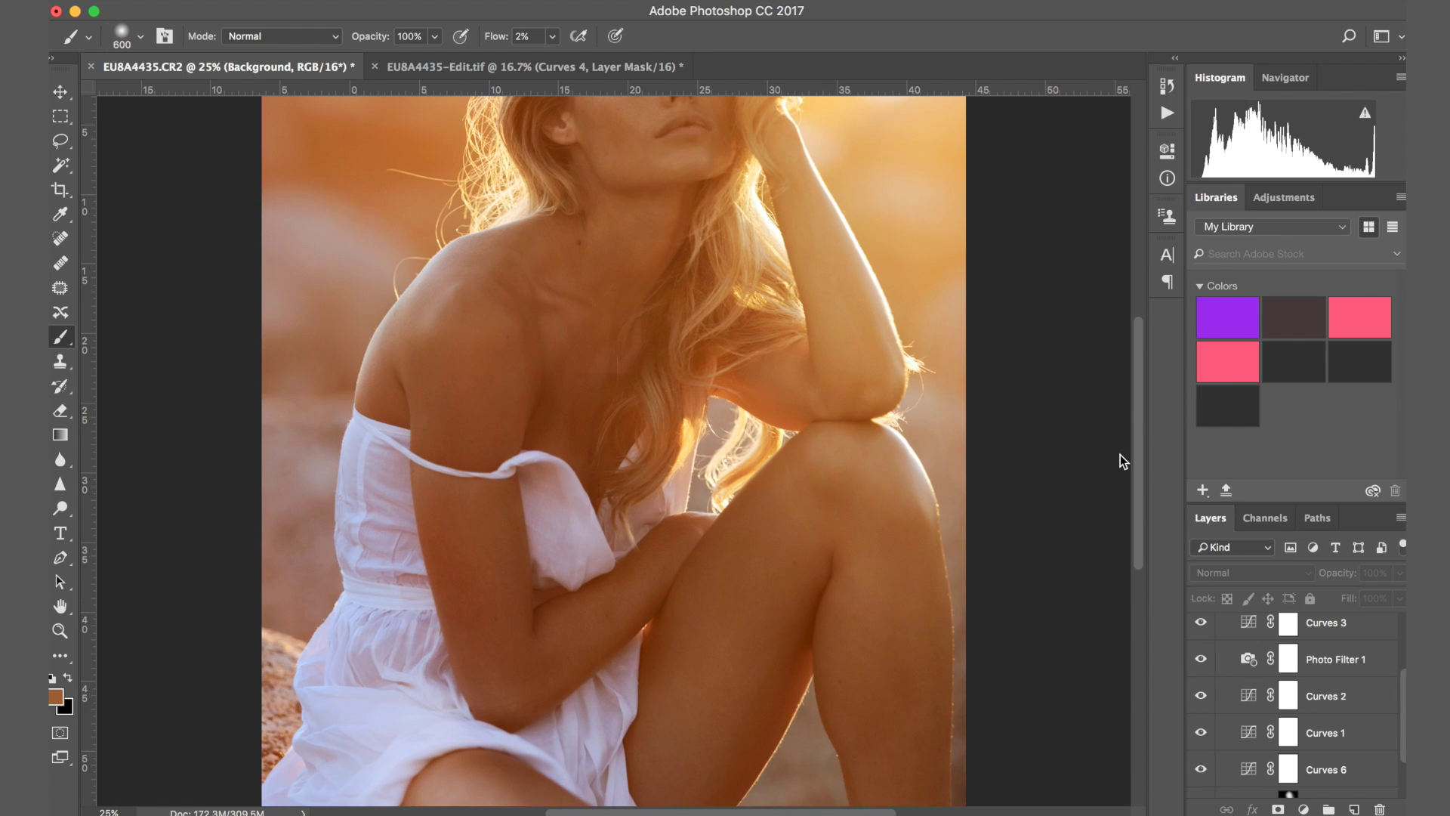
{"action": "scroll", "coordinate": [1120, 456], "scroll_direction": "up", "scroll_amount": 8}
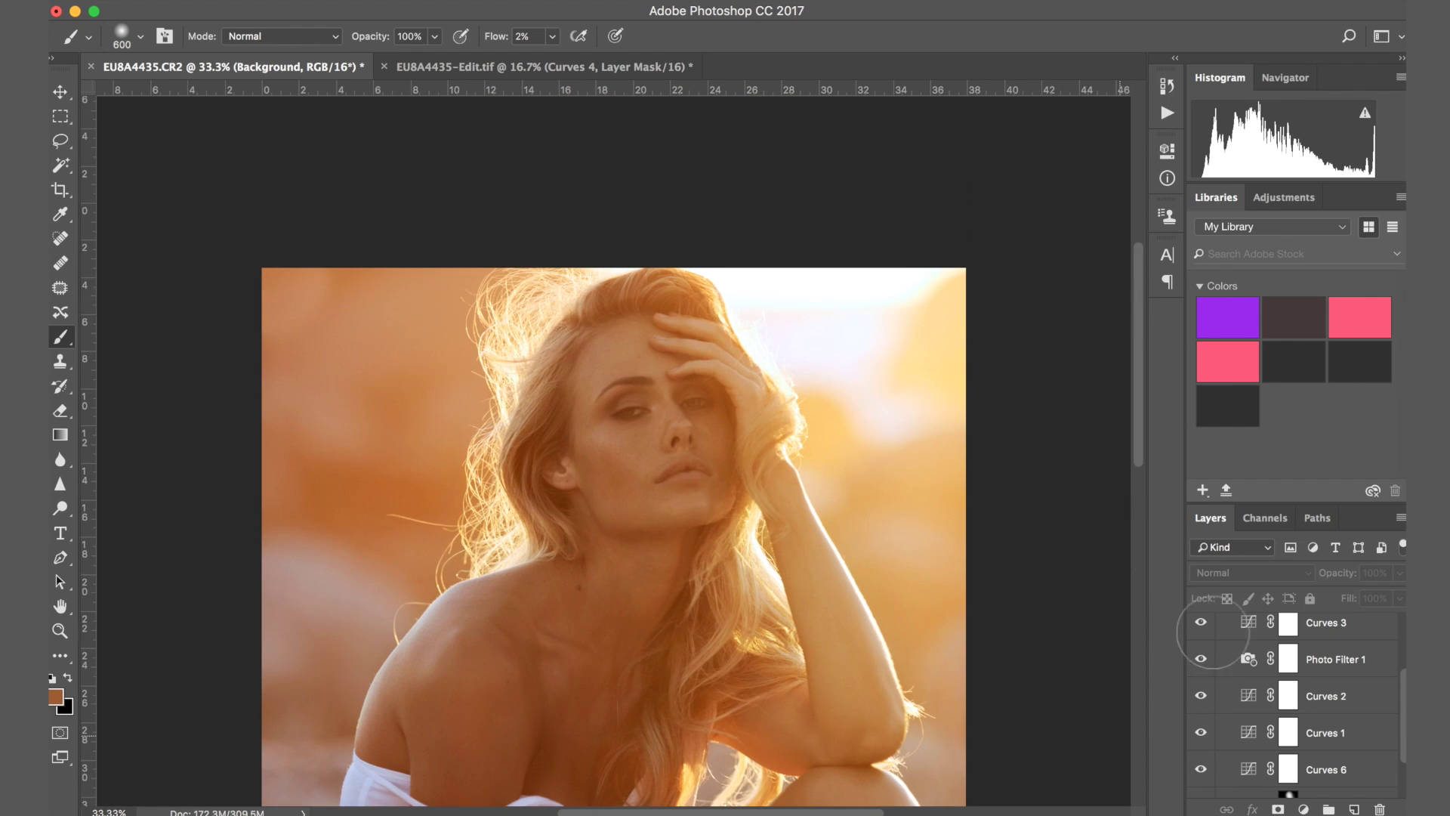
{"action": "scroll", "coordinate": [1233, 680], "scroll_direction": "up", "scroll_amount": 3}
{"action": "scroll", "coordinate": [1233, 680], "scroll_direction": "down", "scroll_amount": 3}
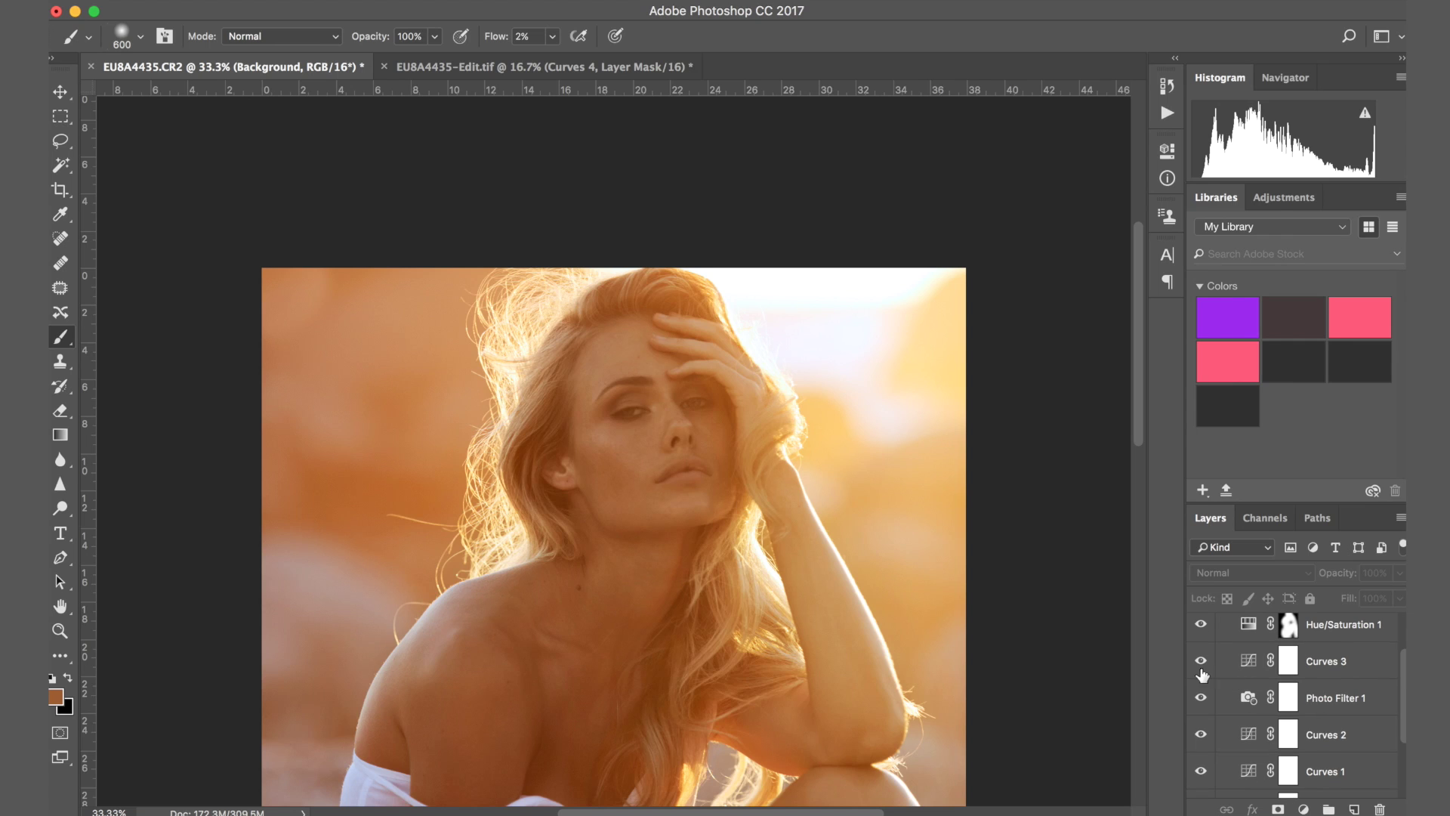
{"action": "left_click", "coordinate": [1201, 698]}
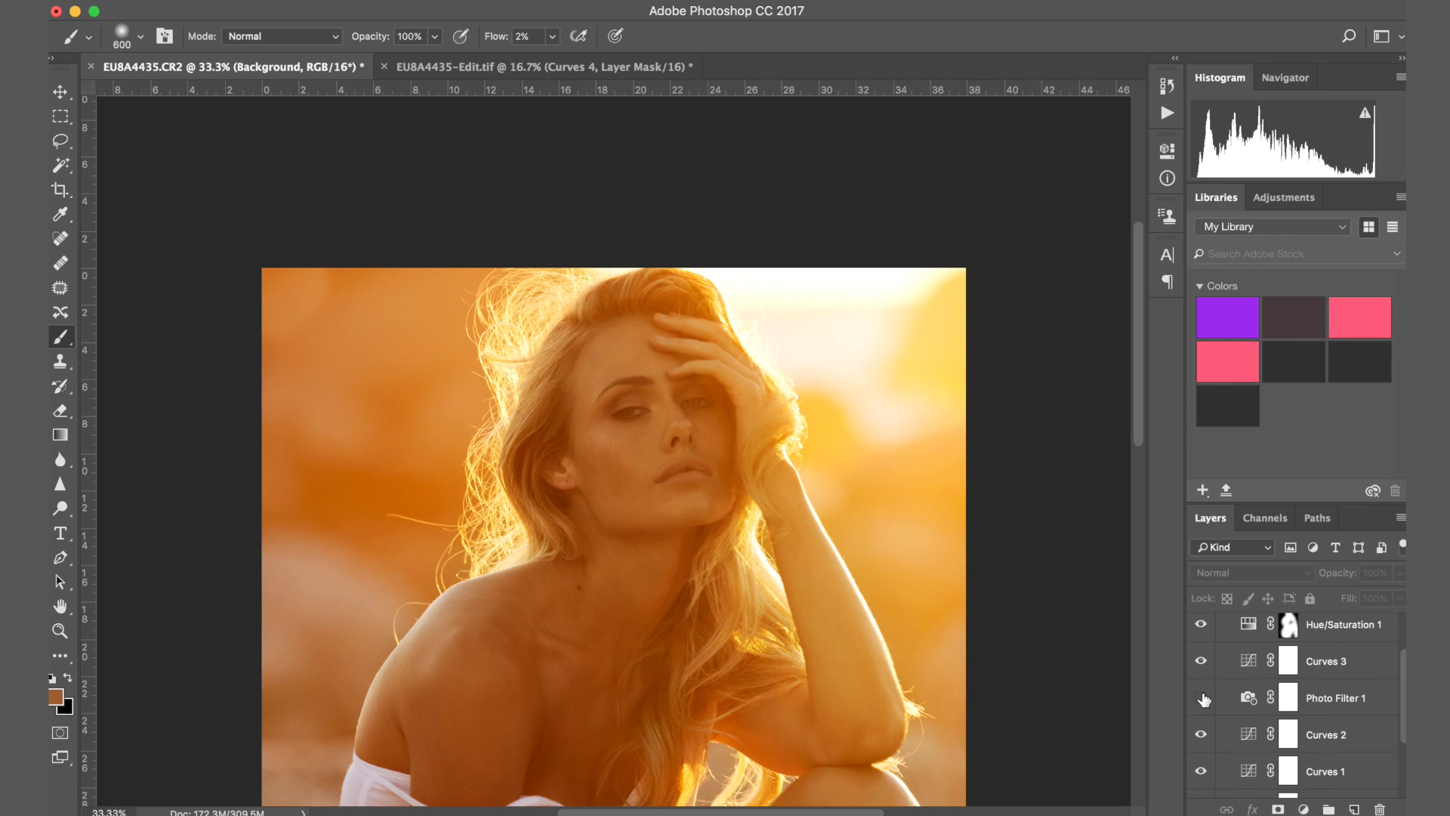
{"action": "left_click", "coordinate": [1202, 698]}
{"action": "left_click", "coordinate": [1202, 697]}
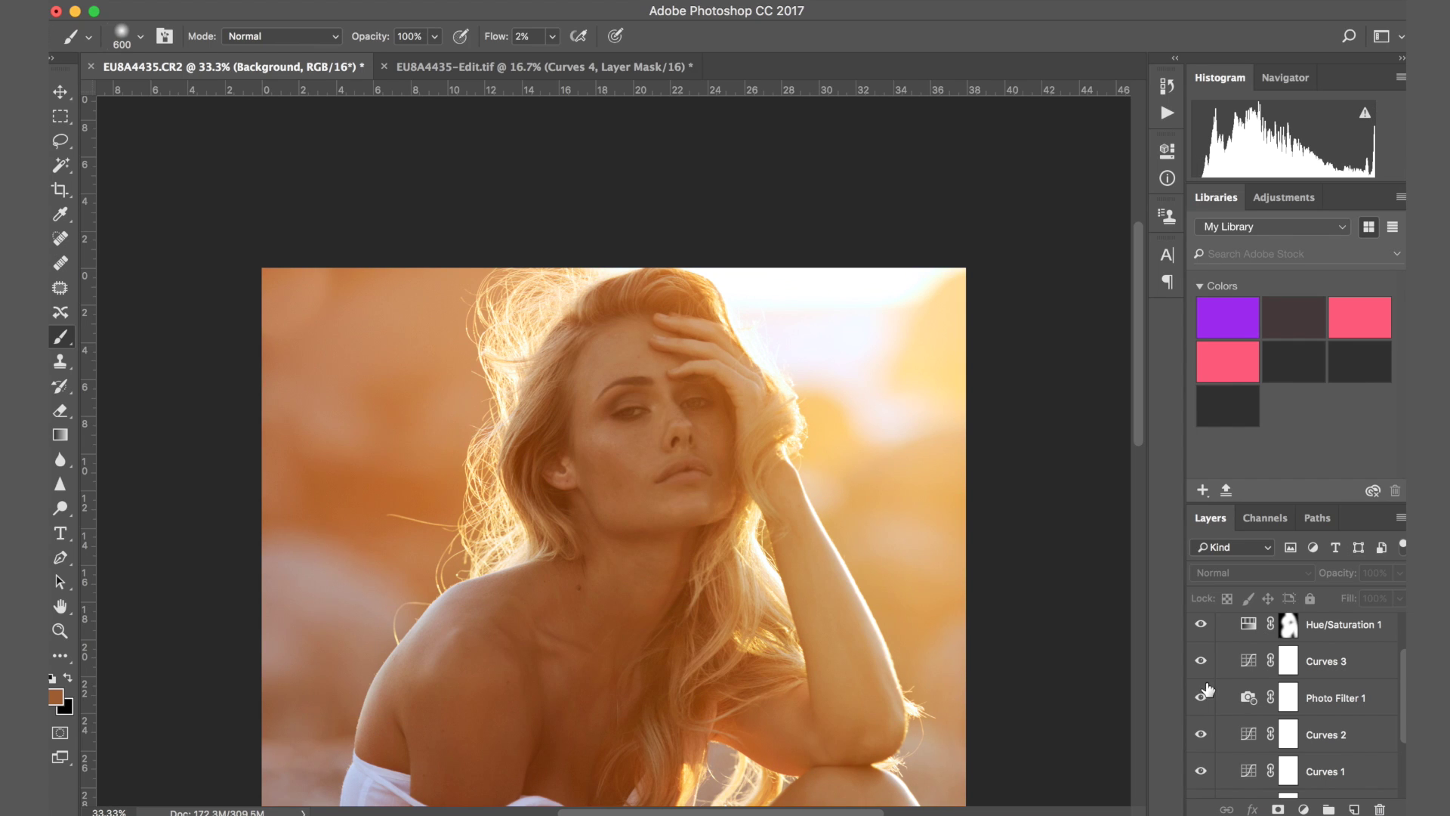
Examine the upper body and compare it with and without the Group 1 adjustments
{"action": "scroll", "coordinate": [1207, 683], "scroll_direction": "down", "scroll_amount": 2}
{"action": "scroll", "coordinate": [1029, 521], "scroll_direction": "down", "scroll_amount": 5}
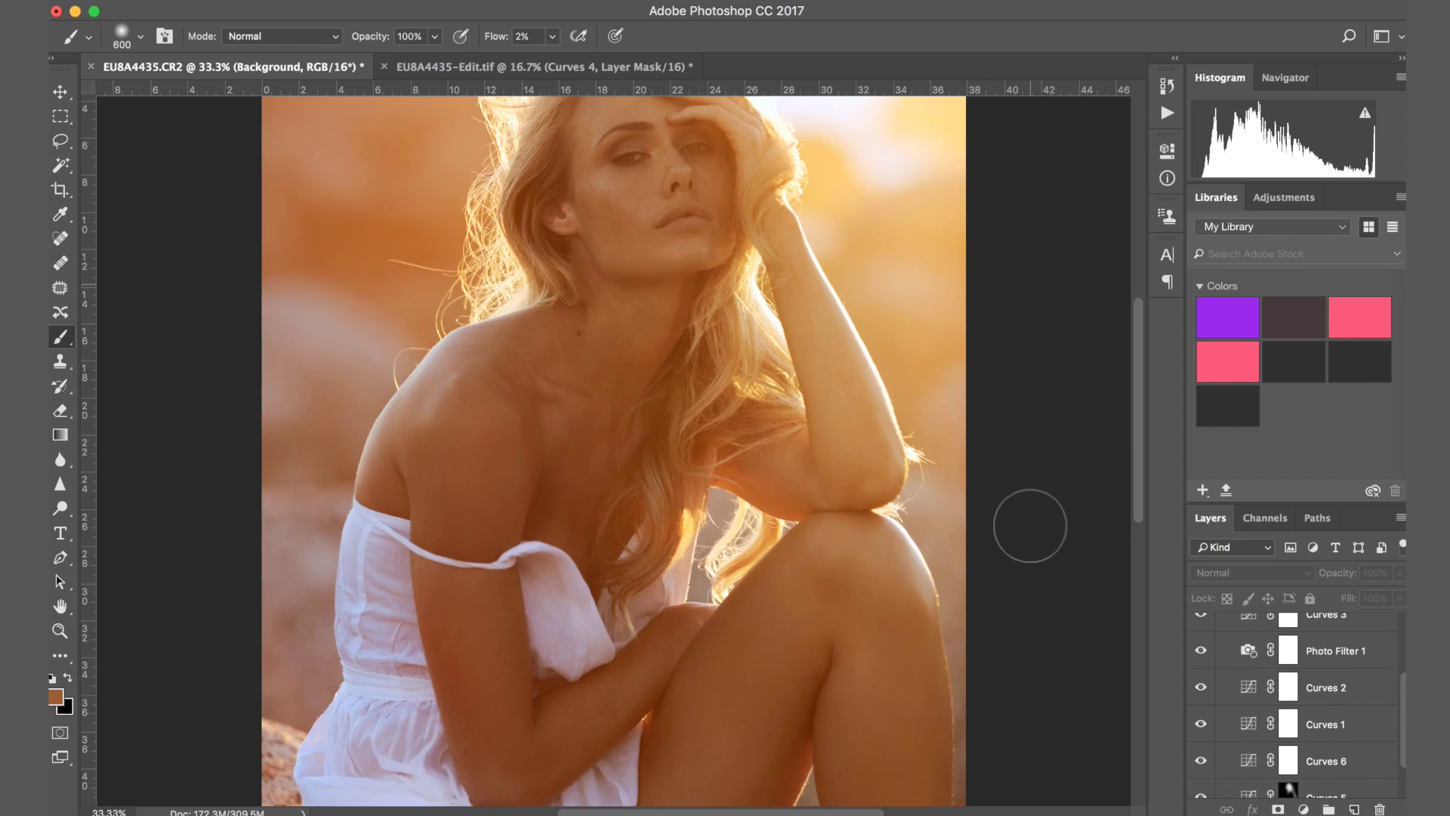
{"action": "scroll", "coordinate": [1029, 525], "scroll_direction": "up", "scroll_amount": 3}
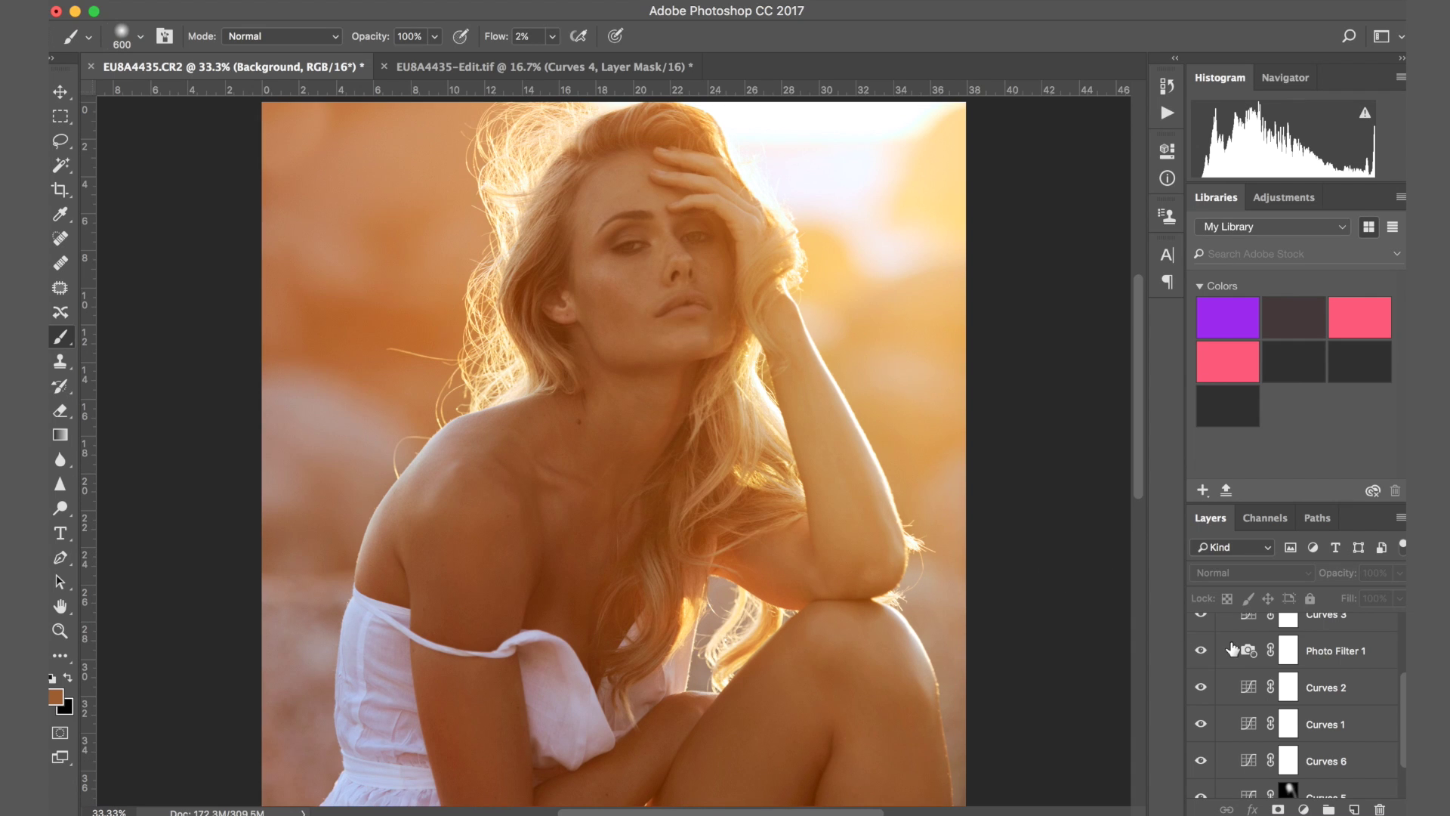
{"action": "scroll", "coordinate": [1221, 654], "scroll_direction": "up", "scroll_amount": 3}
{"action": "left_click", "coordinate": [1198, 626]}
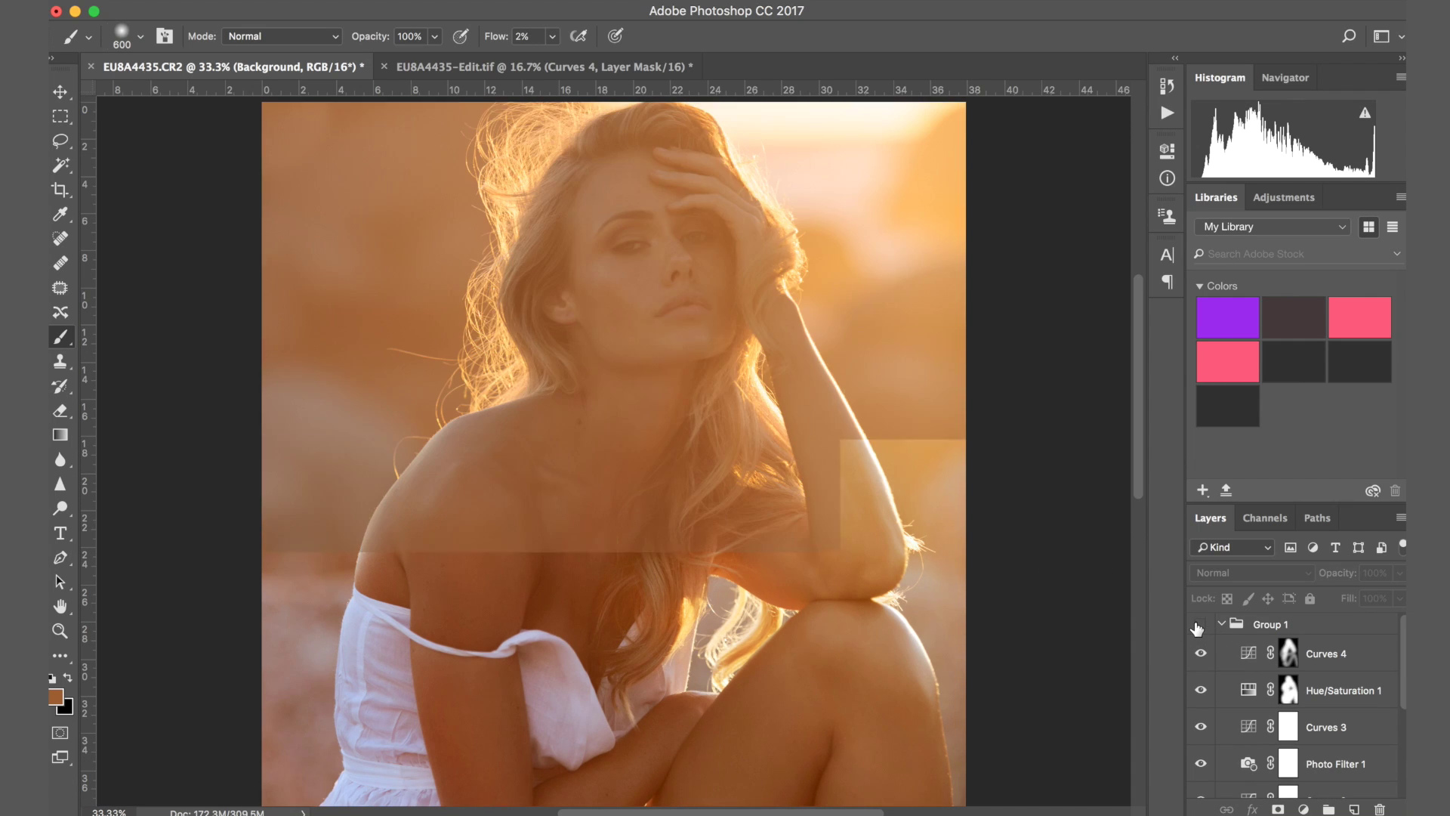
{"action": "left_click", "coordinate": [1199, 626]}
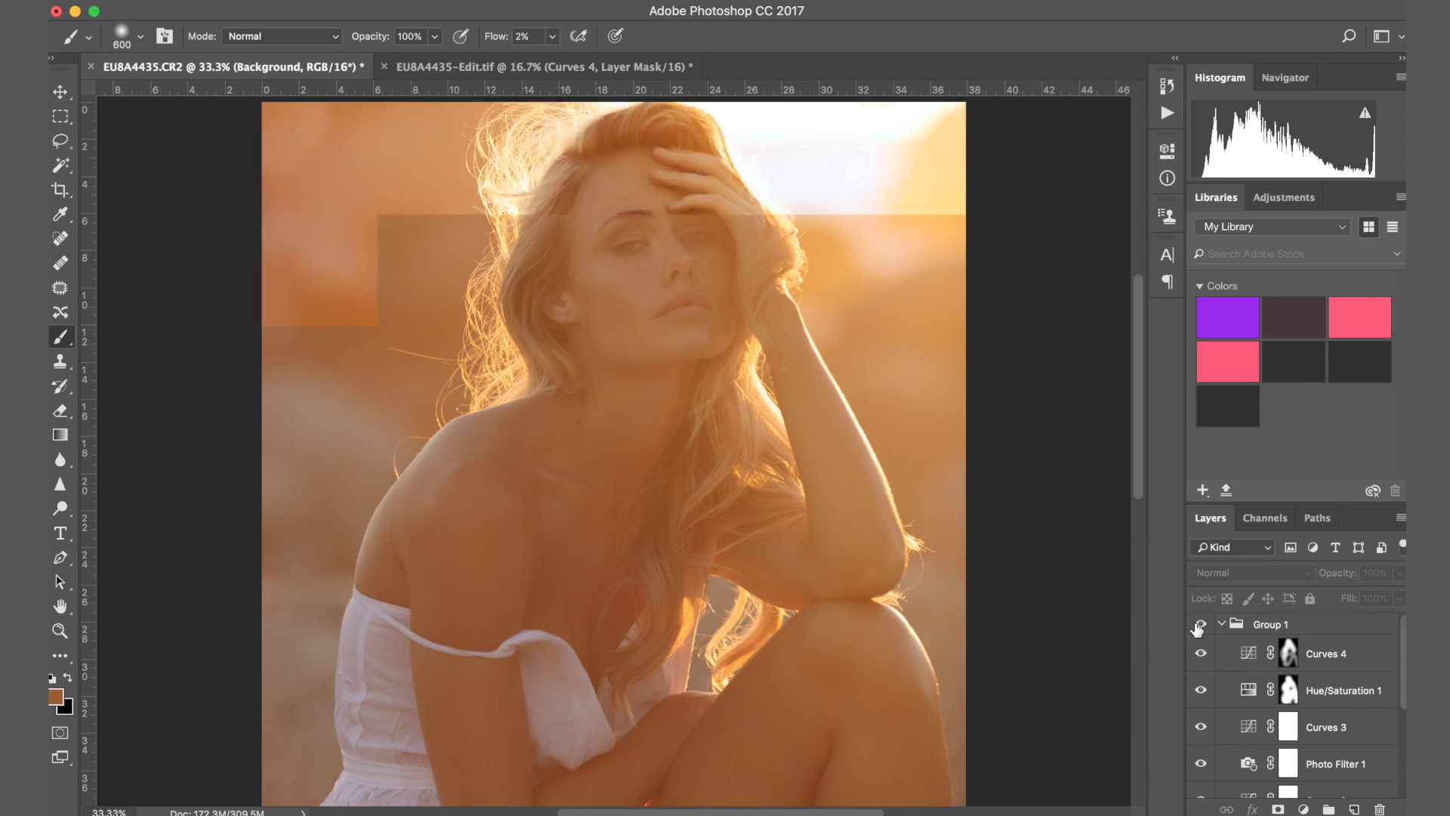
Compare the face and shoulders at 50% zoom by hiding and showing Group 1 several times
{"action": "key", "text": "super+plus"}
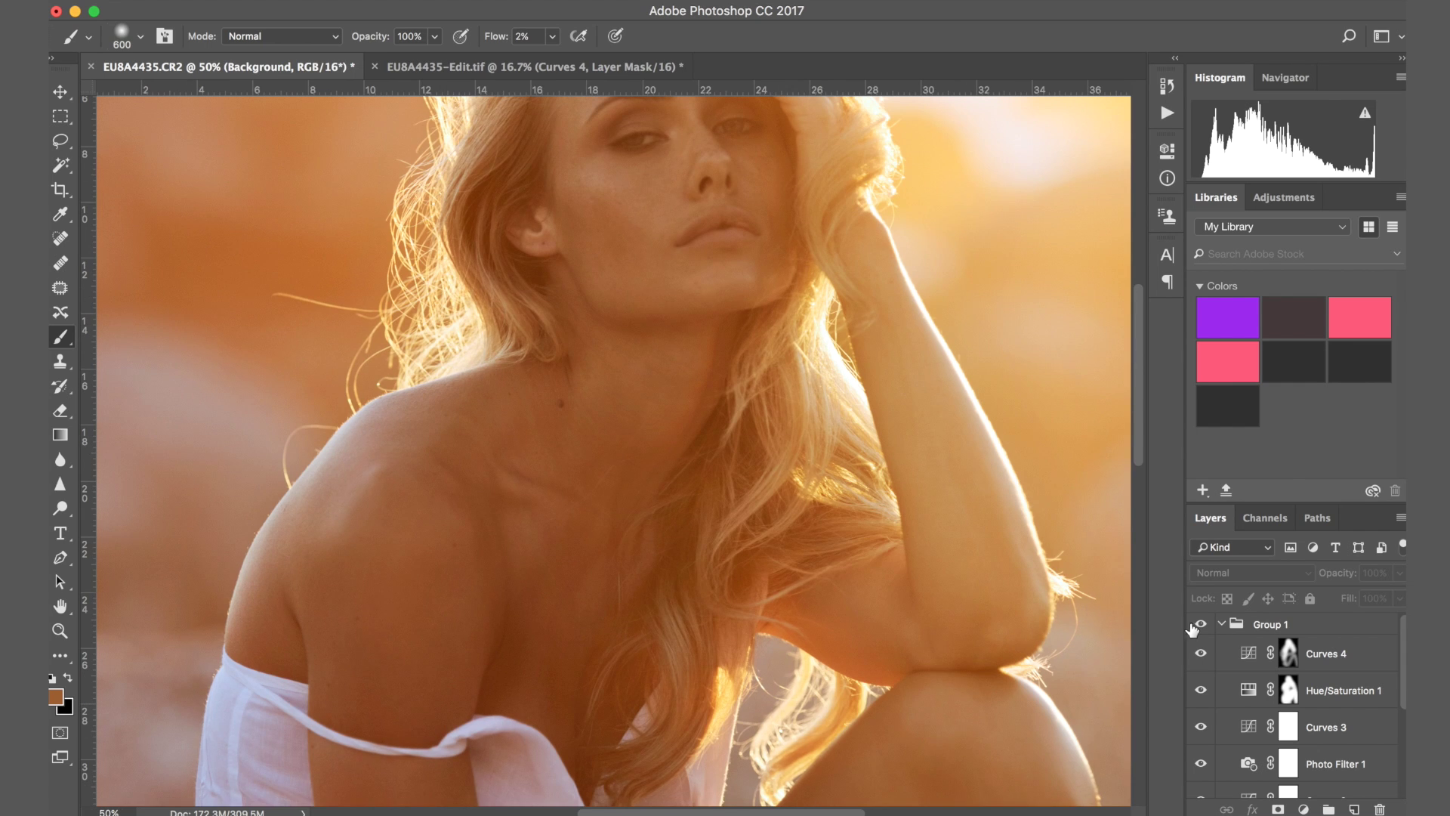
{"action": "scroll", "coordinate": [733, 454], "scroll_direction": "up", "scroll_amount": 3}
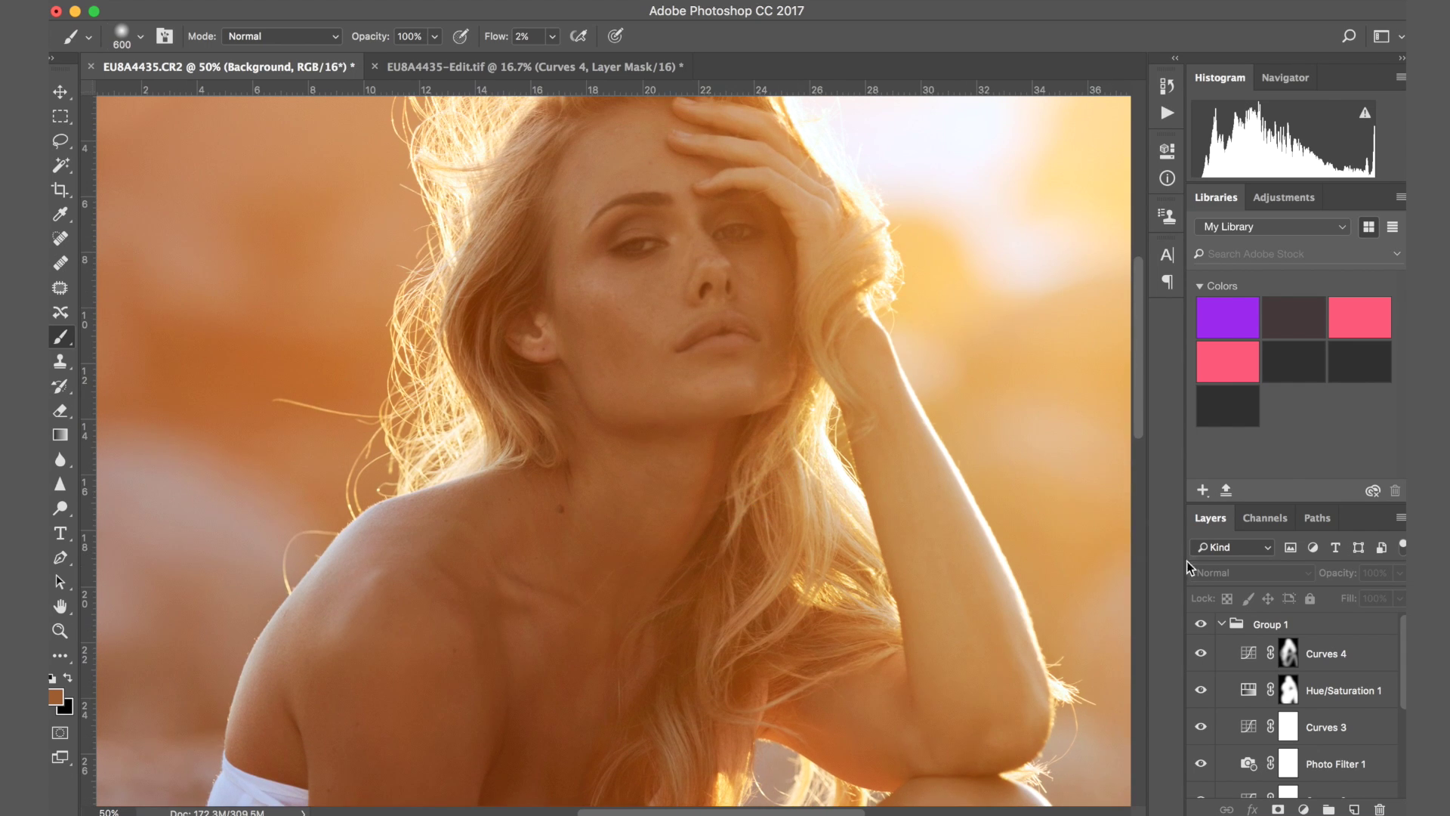
{"action": "left_click", "coordinate": [1200, 624]}
{"action": "left_click", "coordinate": [1201, 625]}
{"action": "left_click", "coordinate": [1202, 625]}
{"action": "left_click", "coordinate": [1202, 626]}
{"action": "left_click", "coordinate": [1201, 625]}
{"action": "left_click", "coordinate": [1200, 625]}
{"action": "left_click", "coordinate": [1201, 626]}
{"action": "left_click", "coordinate": [1201, 625]}
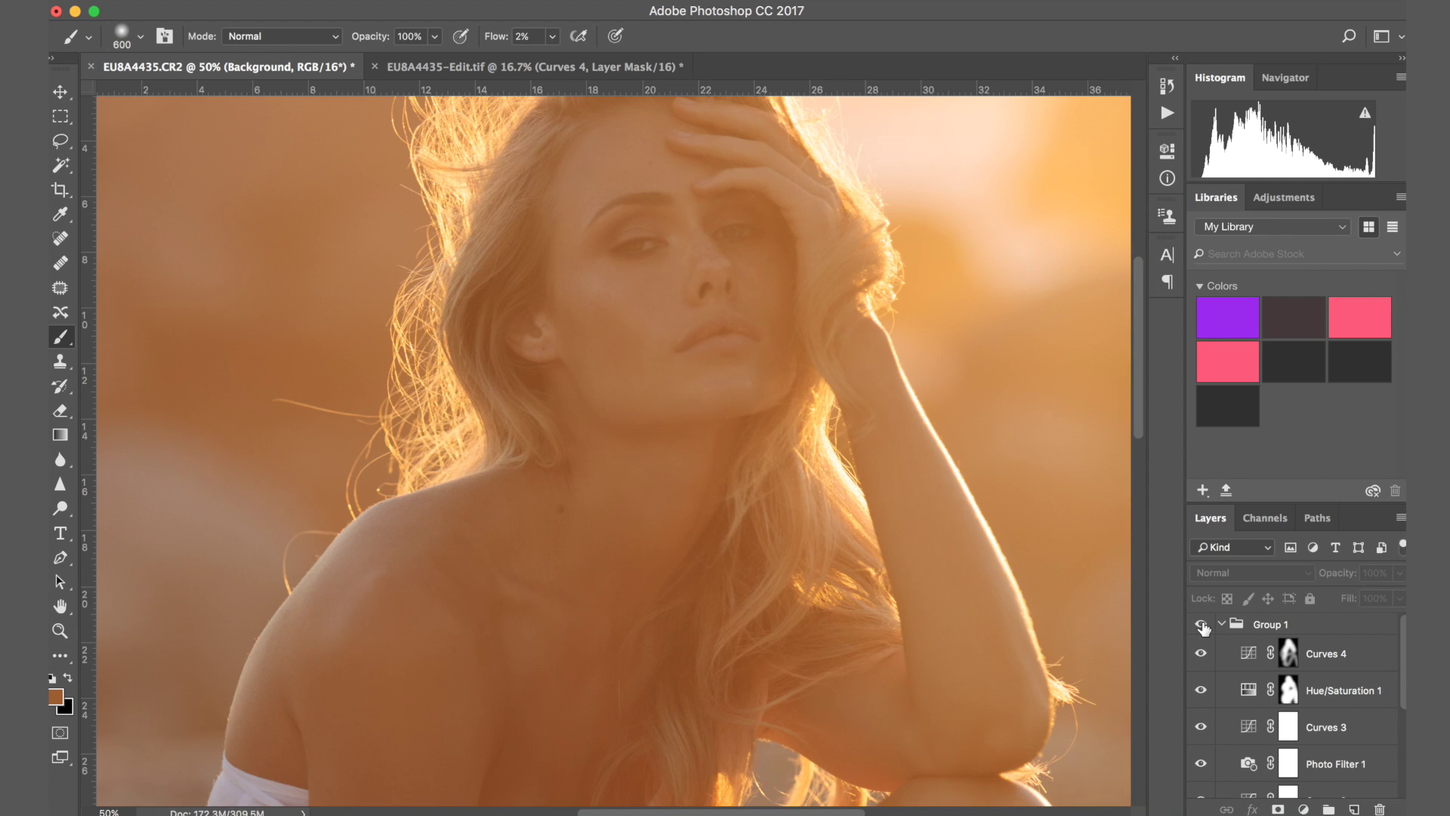
Inspect the face, hair and arm at 66.7% zoom, and compare them with and without Group 1
{"action": "scroll", "coordinate": [861, 298], "scroll_direction": "up", "scroll_amount": 2}
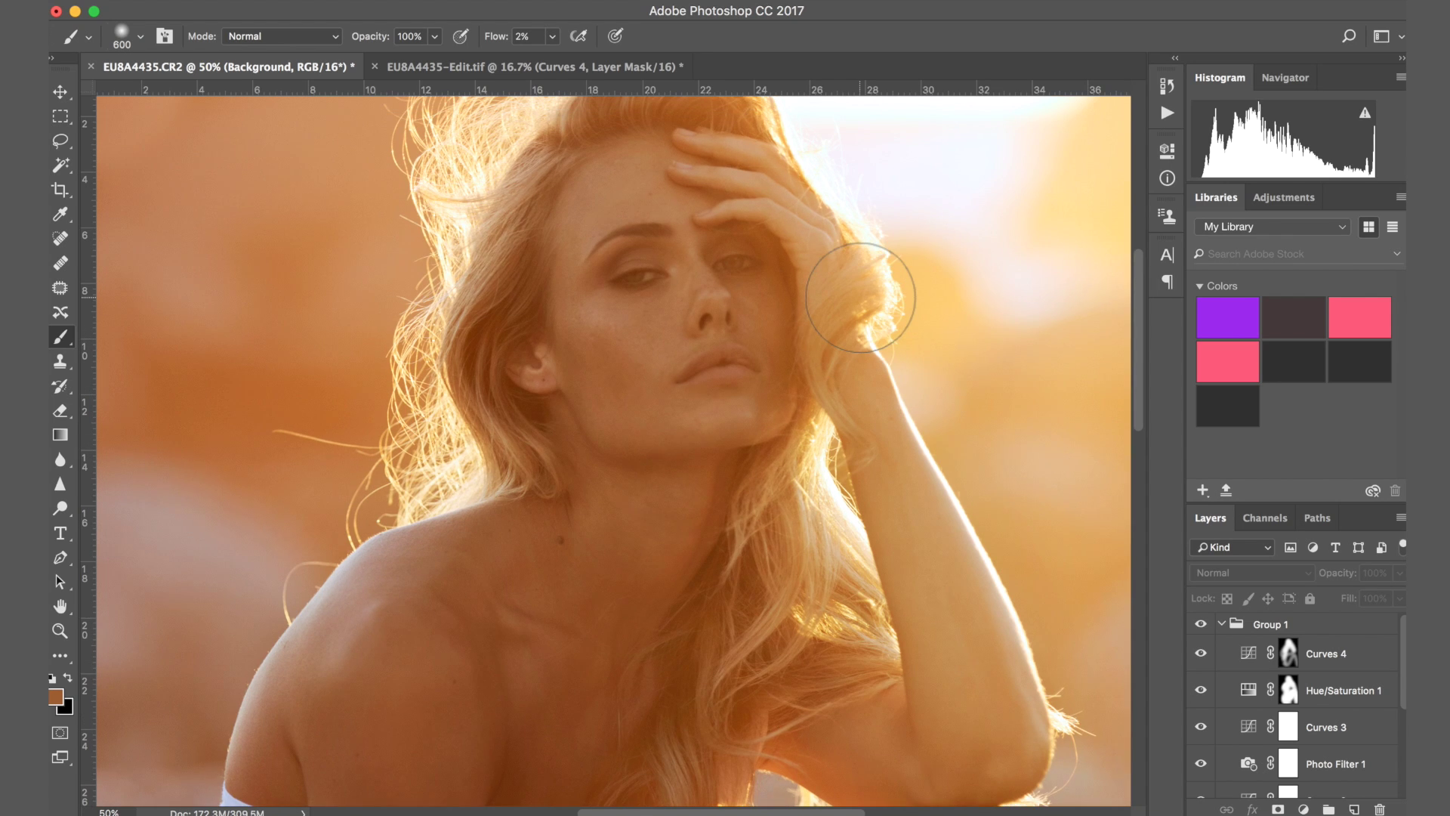
{"action": "key", "text": "super+z"}
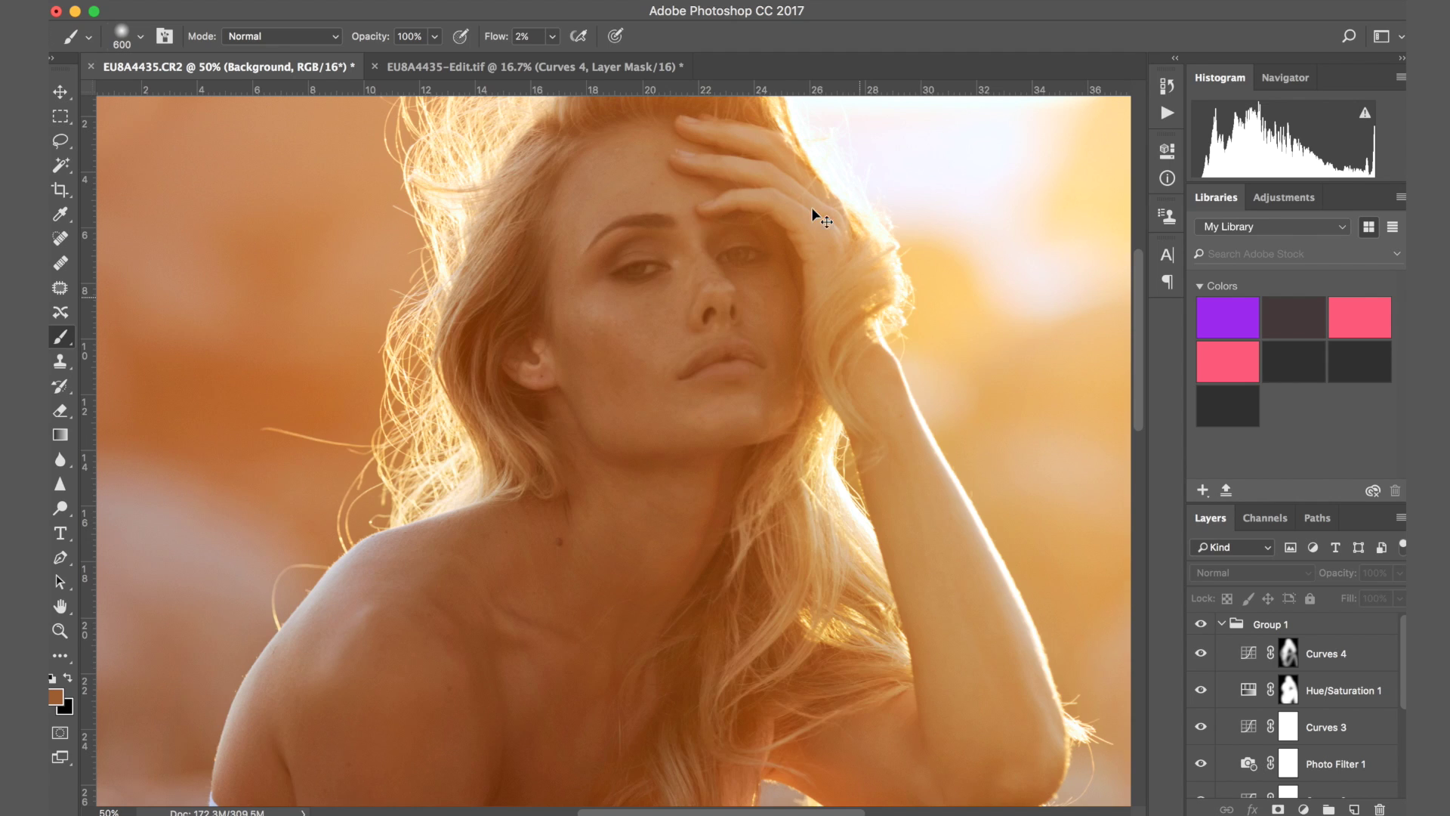
{"action": "key", "text": "super+equal"}
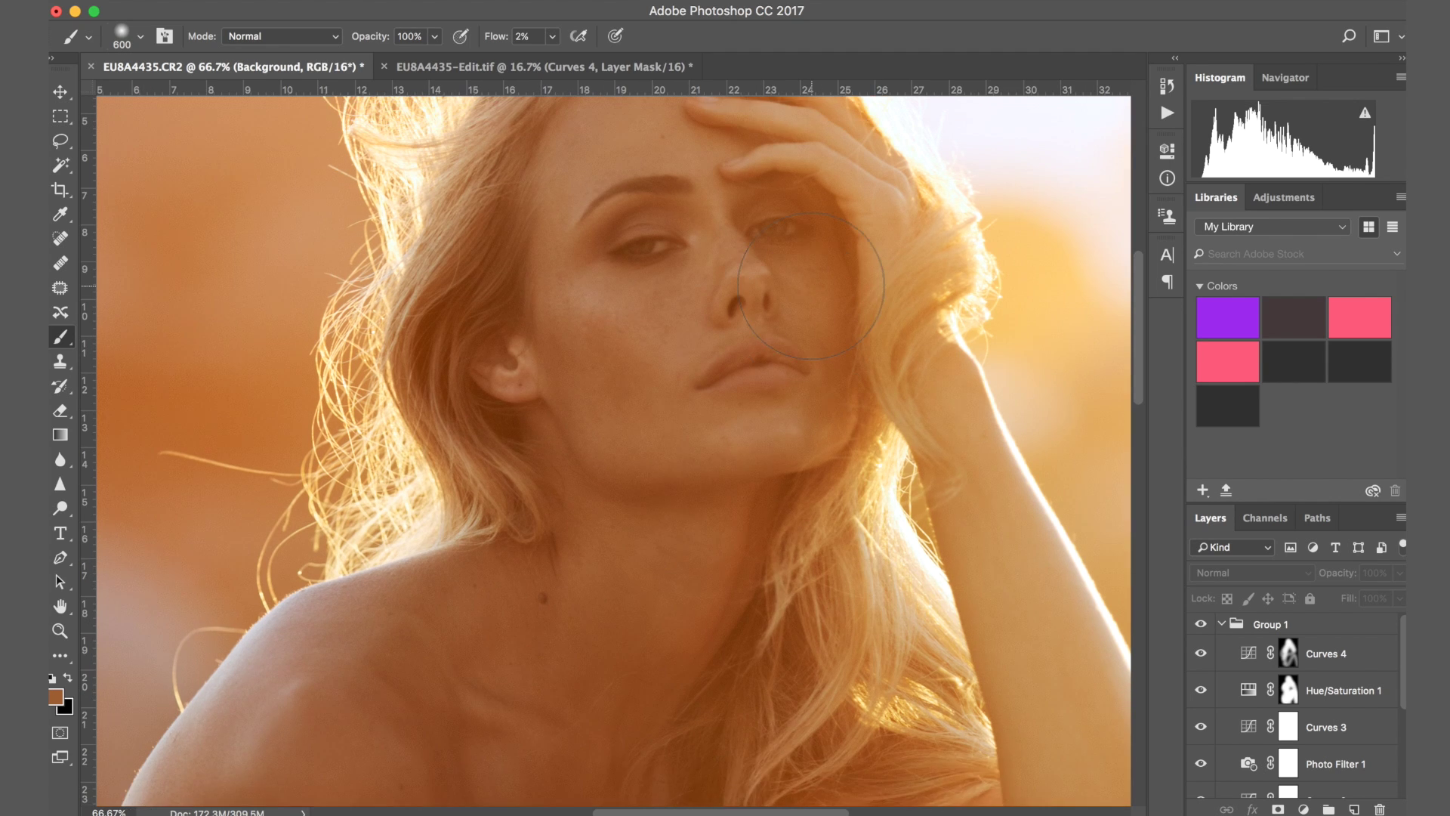
{"action": "scroll", "coordinate": [811, 285], "scroll_direction": "up", "scroll_amount": 4}
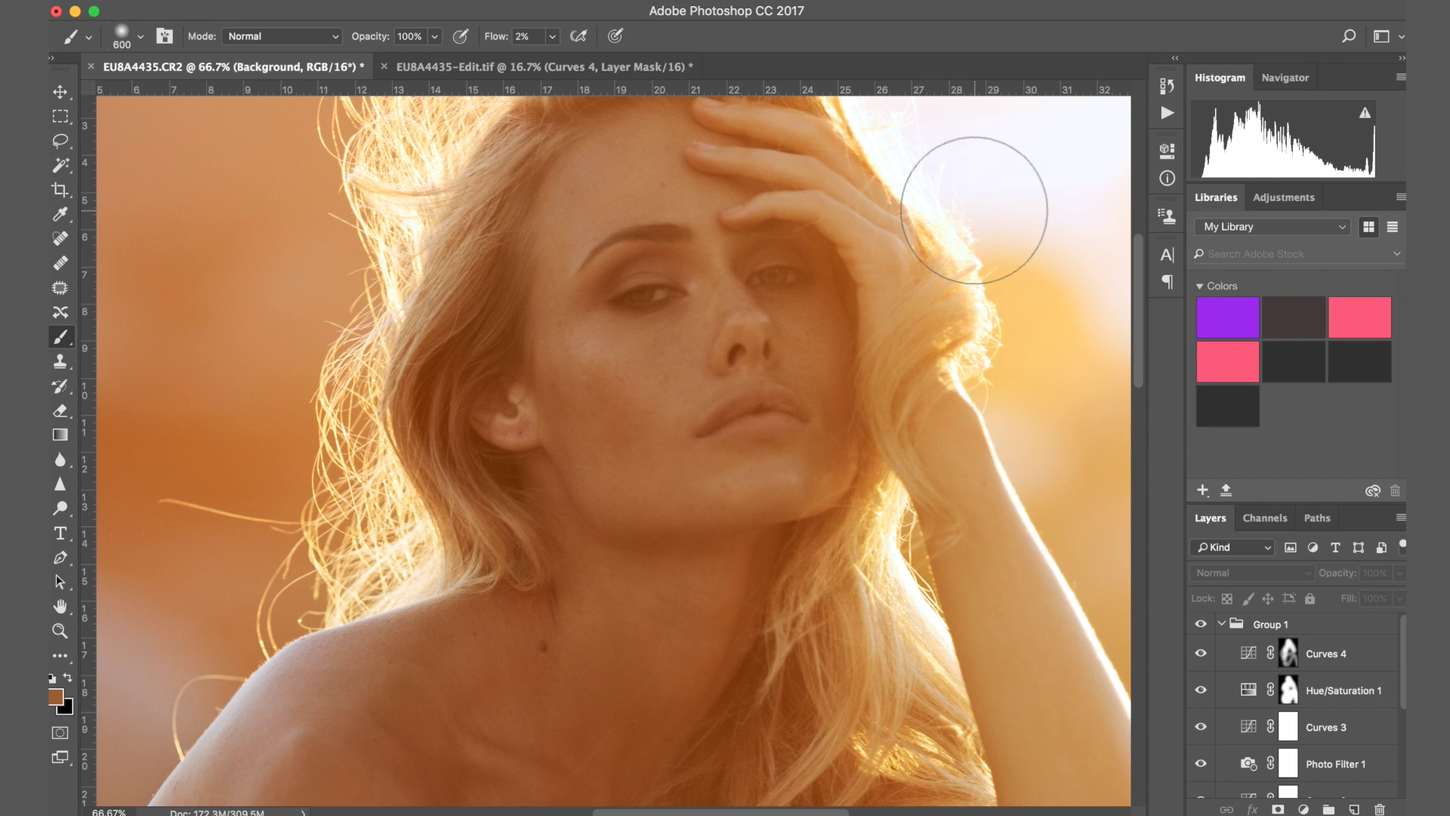
{"action": "scroll", "coordinate": [1030, 347], "scroll_direction": "down", "scroll_amount": 8}
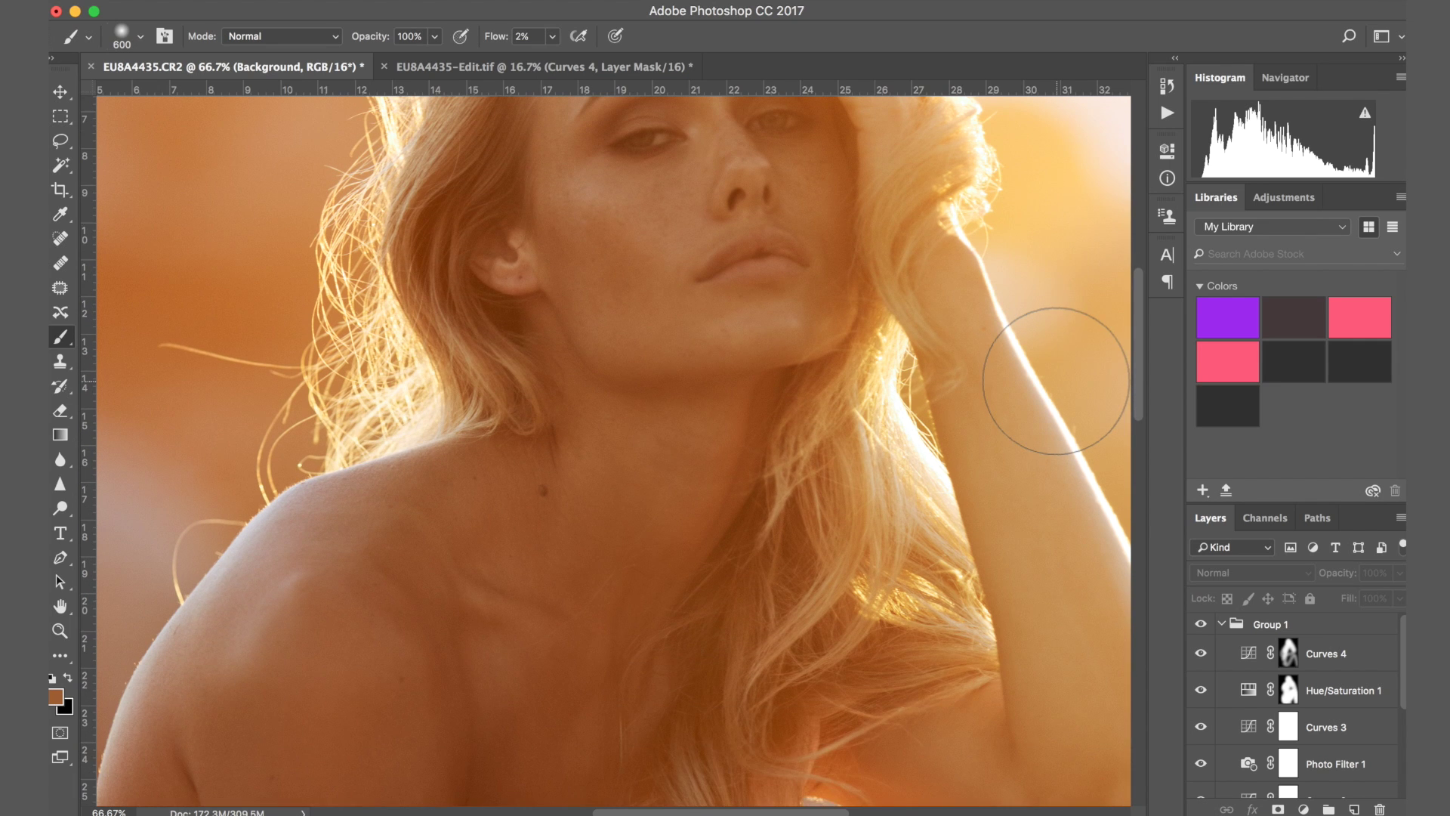
{"action": "scroll", "coordinate": [1056, 381], "scroll_direction": "up", "scroll_amount": 7}
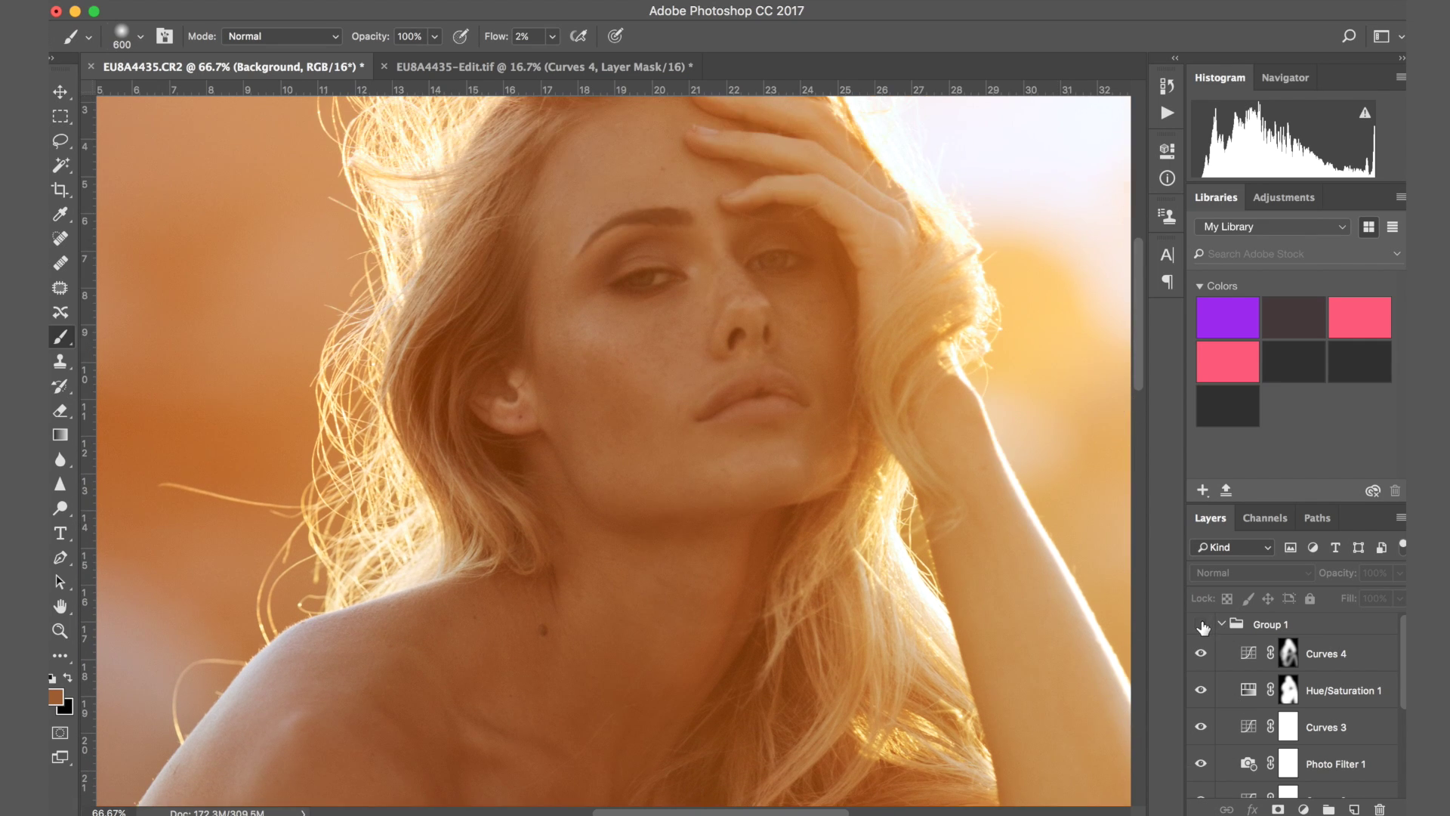
{"action": "left_click", "coordinate": [1201, 624]}
{"action": "left_click", "coordinate": [1201, 624]}
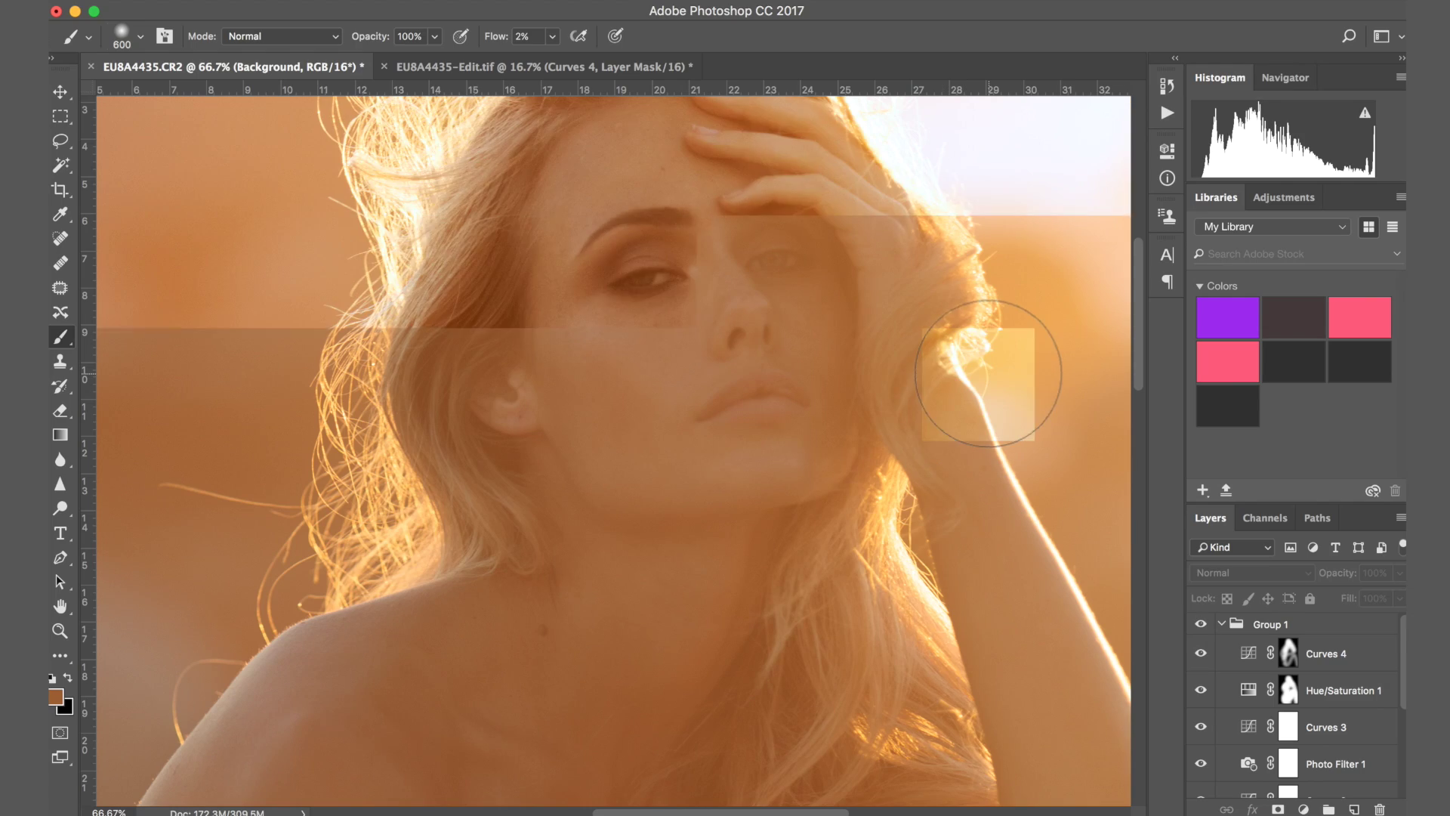